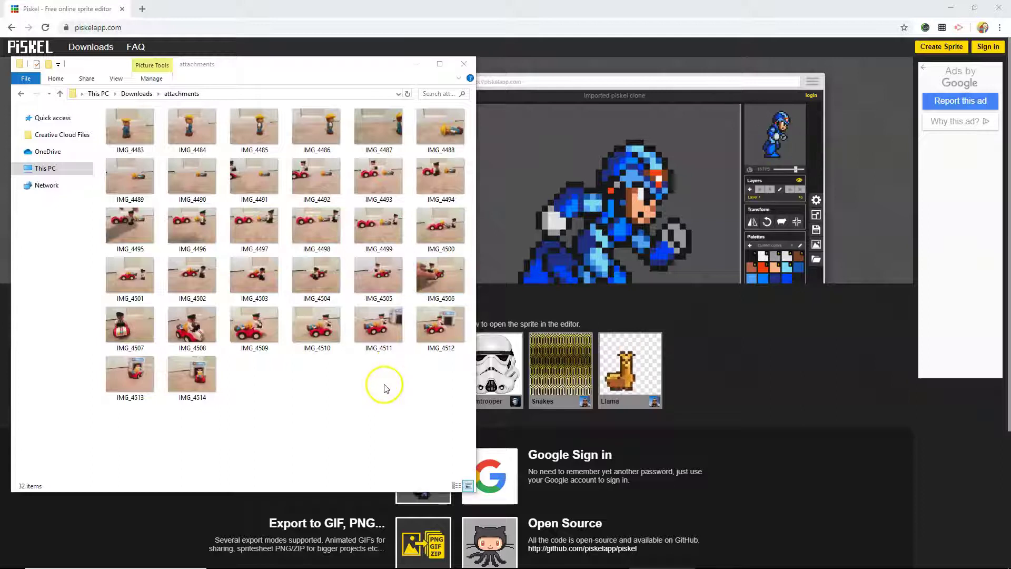
Bring the Chrome window showing piskelapp.com in front of File Explorer.
left_click(612, 65)
Create a new blank sprite and bring up its image Import options.
left_click(226, 248)
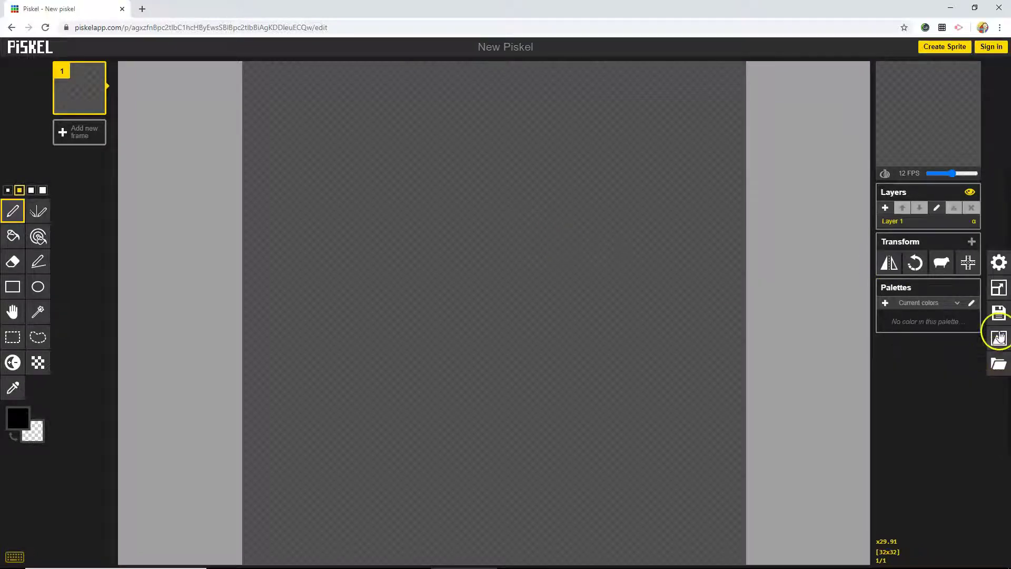
left_click(999, 363)
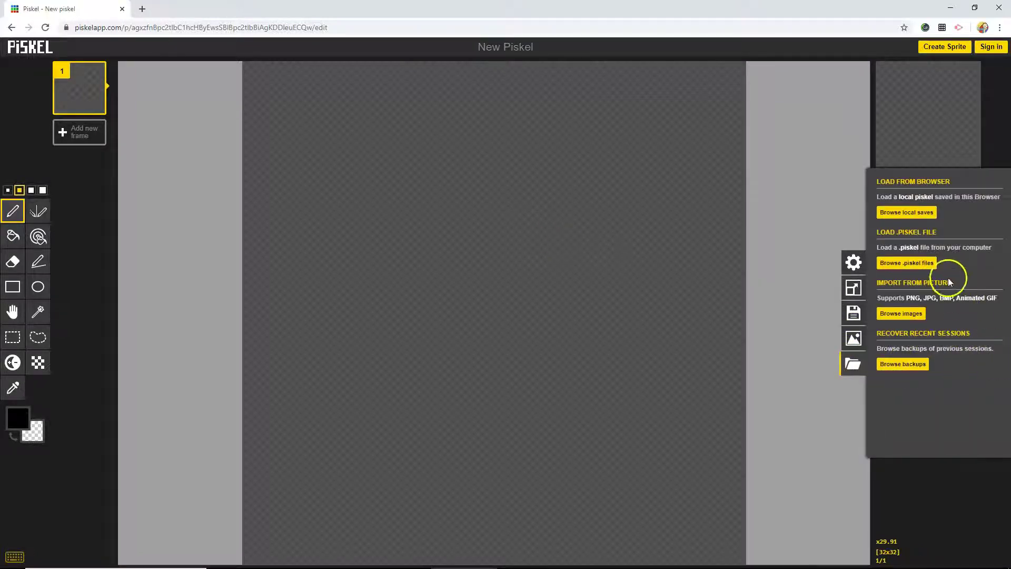
left_click(902, 314)
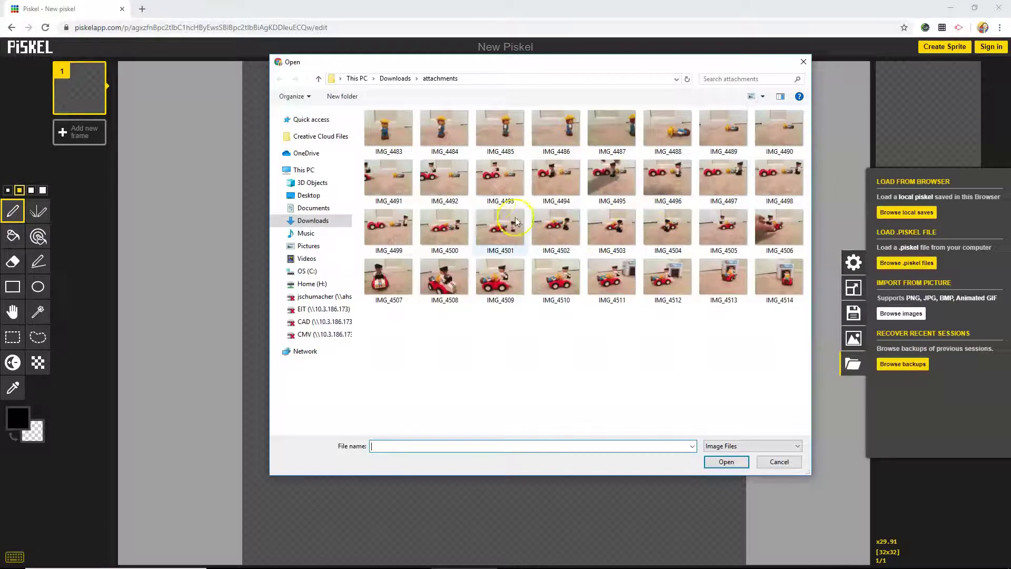
left_click(388, 131)
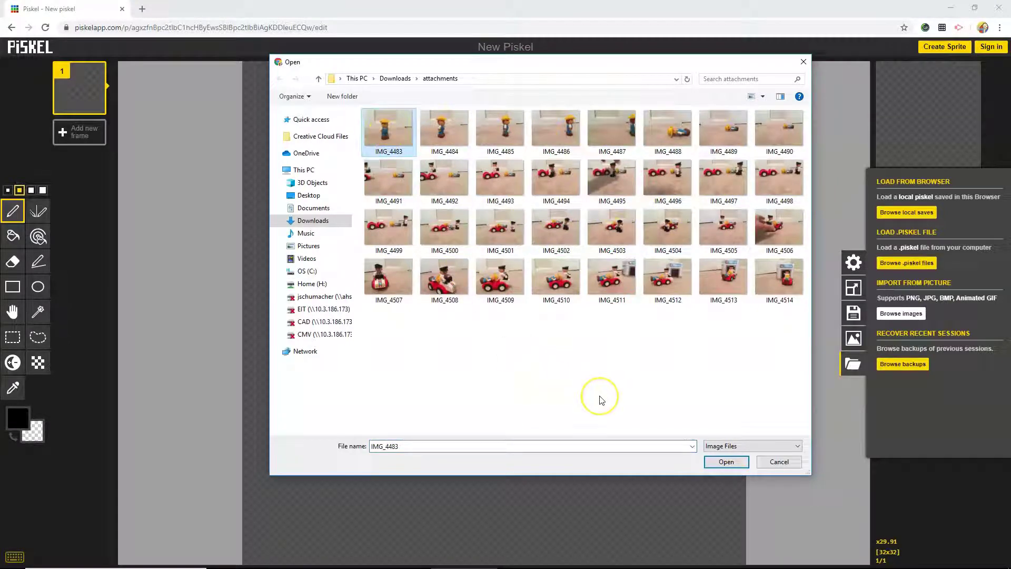
left_click(723, 464)
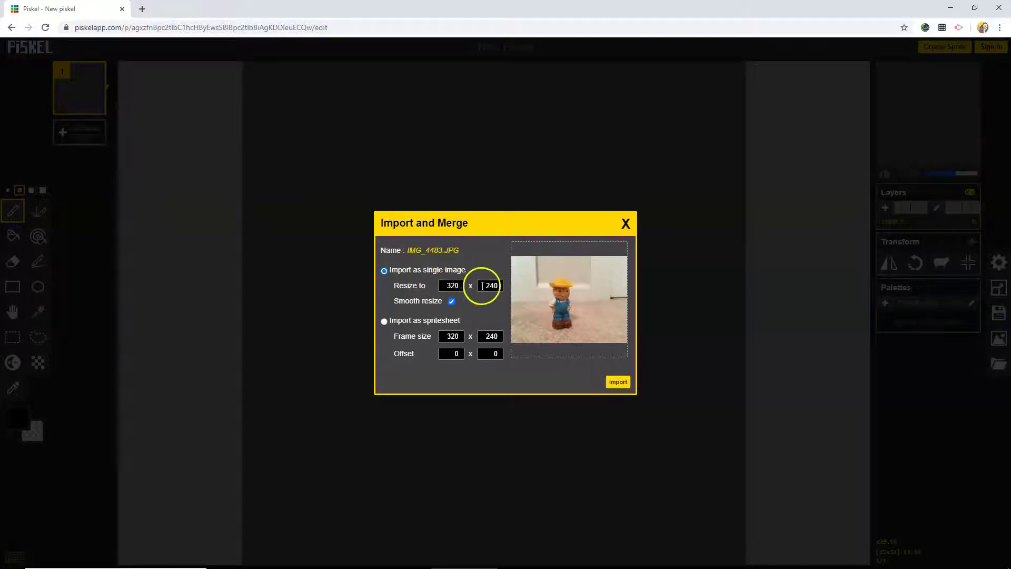
left_click_drag(445, 286, 462, 287)
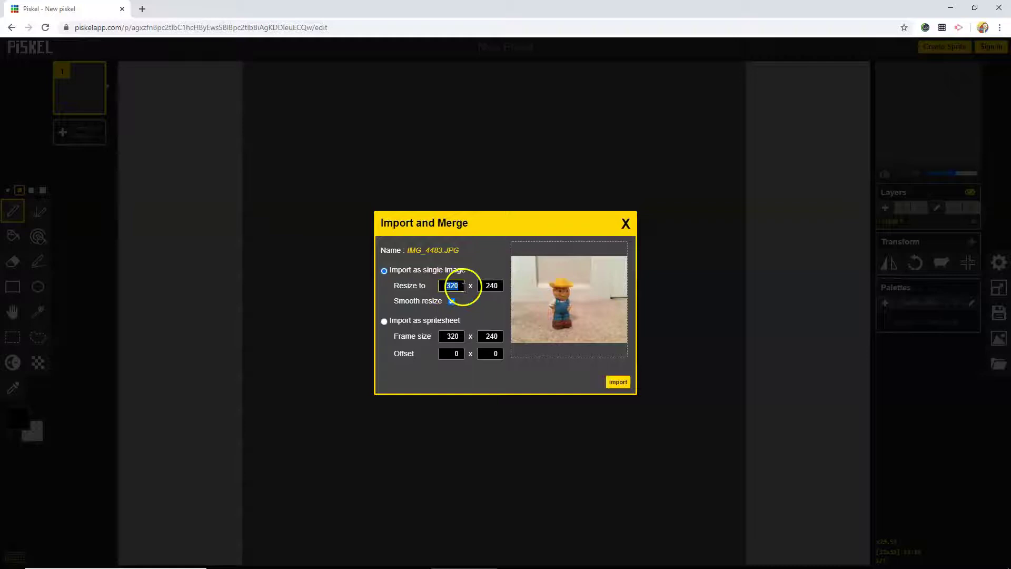
type("500")
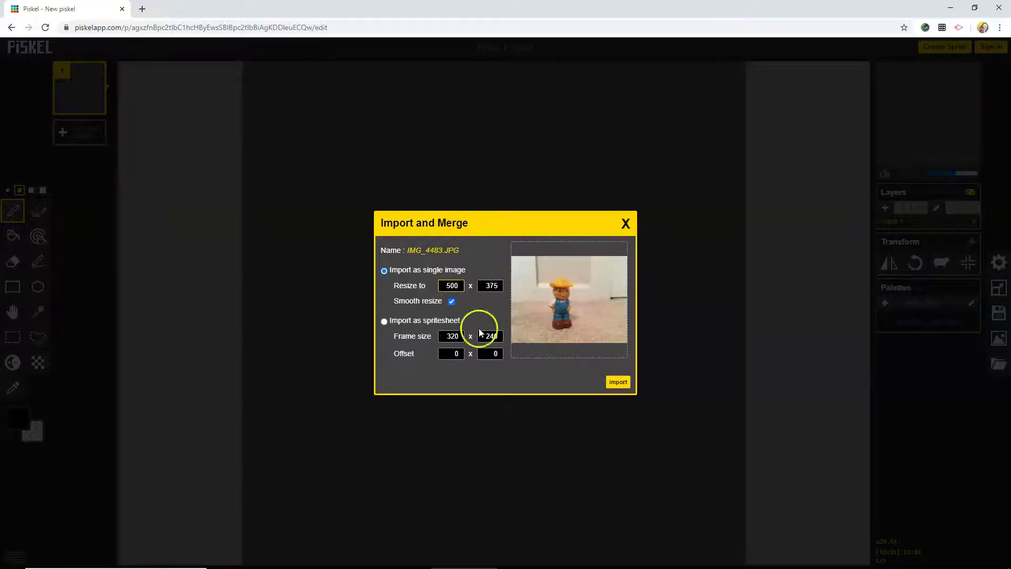
Import photo IMG_4483 at its default 320×240 size, replacing the blank animation.
left_click(625, 225)
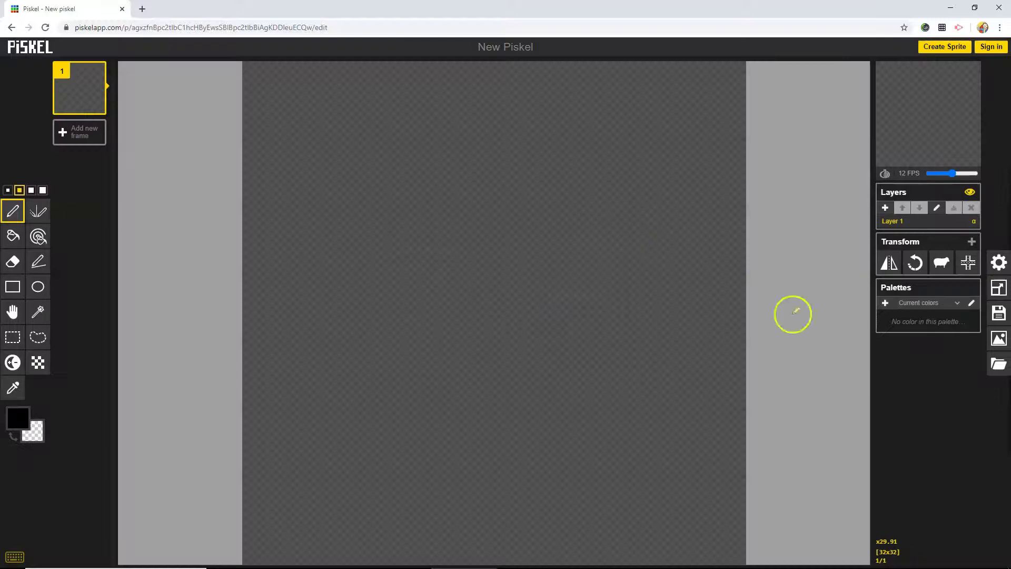
left_click(999, 368)
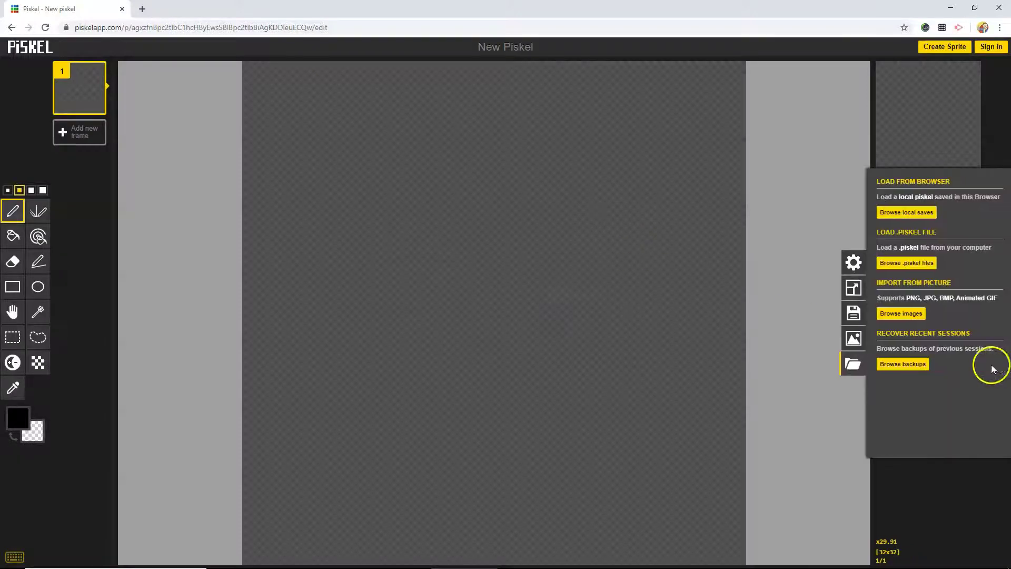
left_click(900, 314)
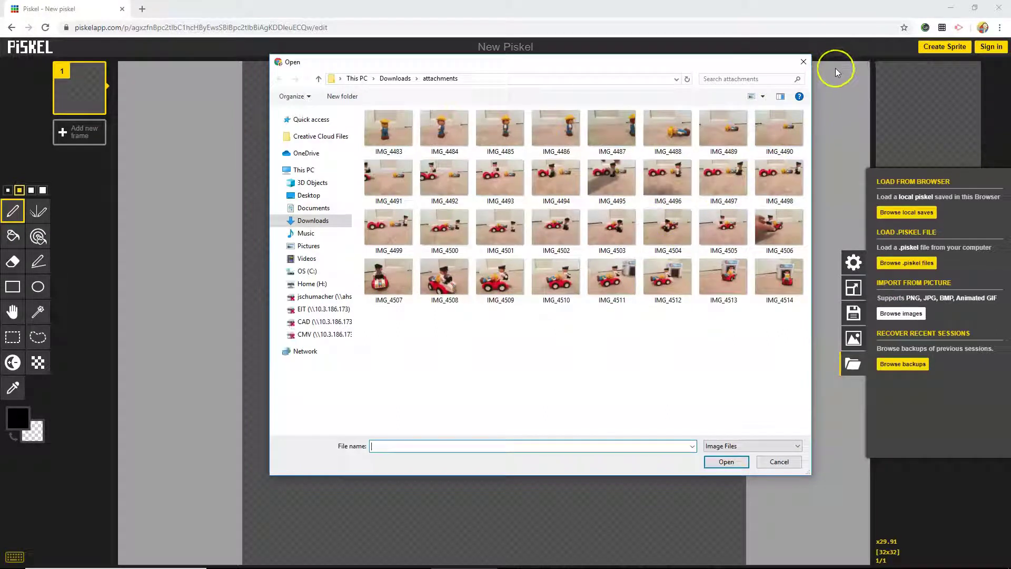
left_click(388, 128)
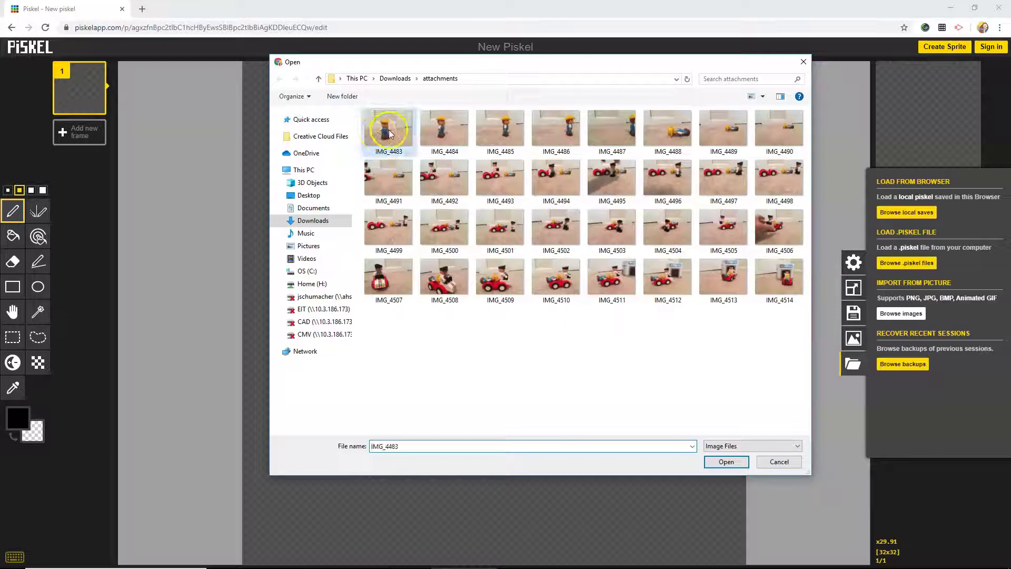
left_click(736, 467)
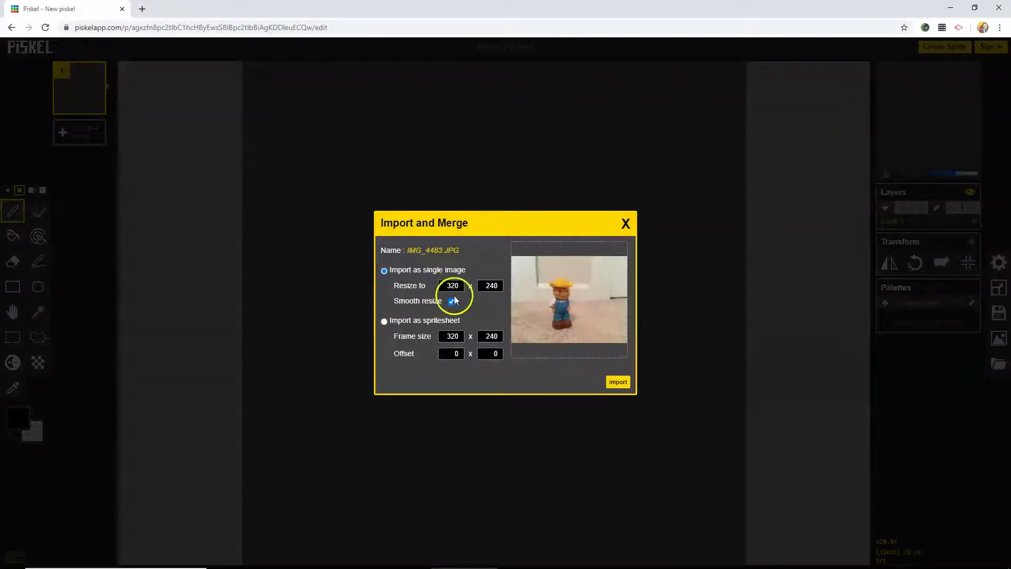
left_click(616, 381)
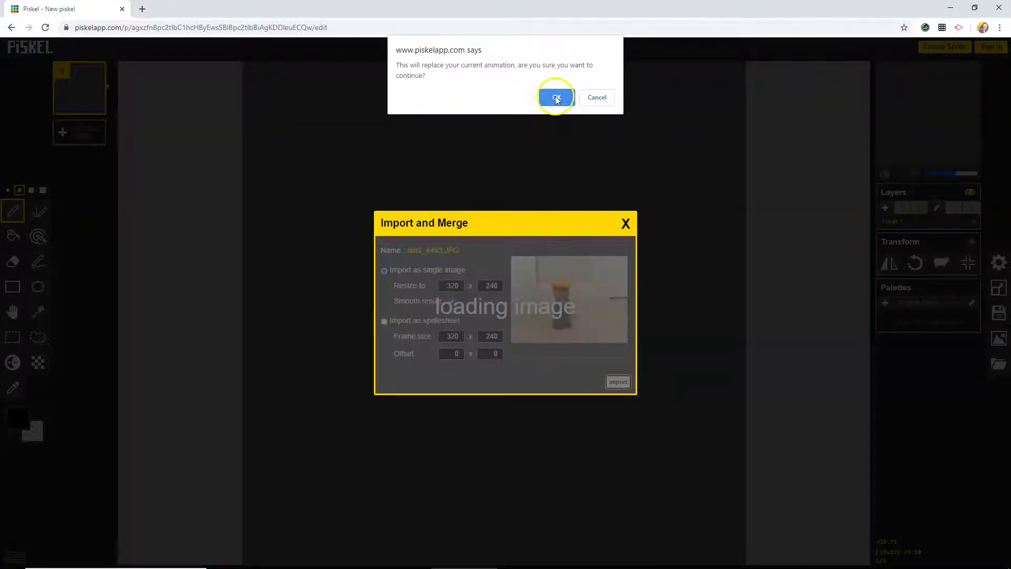
left_click(556, 96)
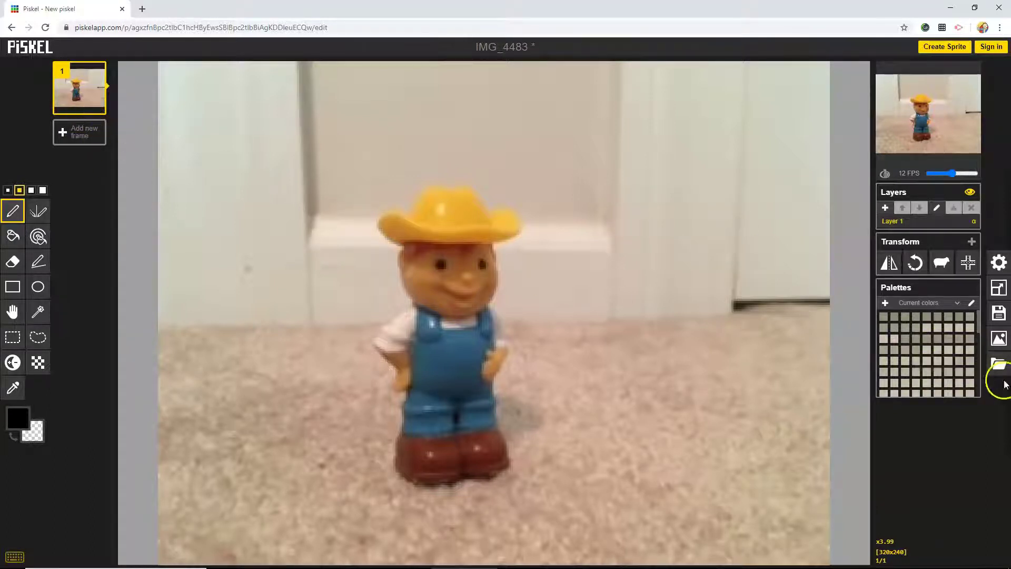
Combine photo IMG_4484 into the sprite as new frame 2, then return to frame 1.
left_click(999, 364)
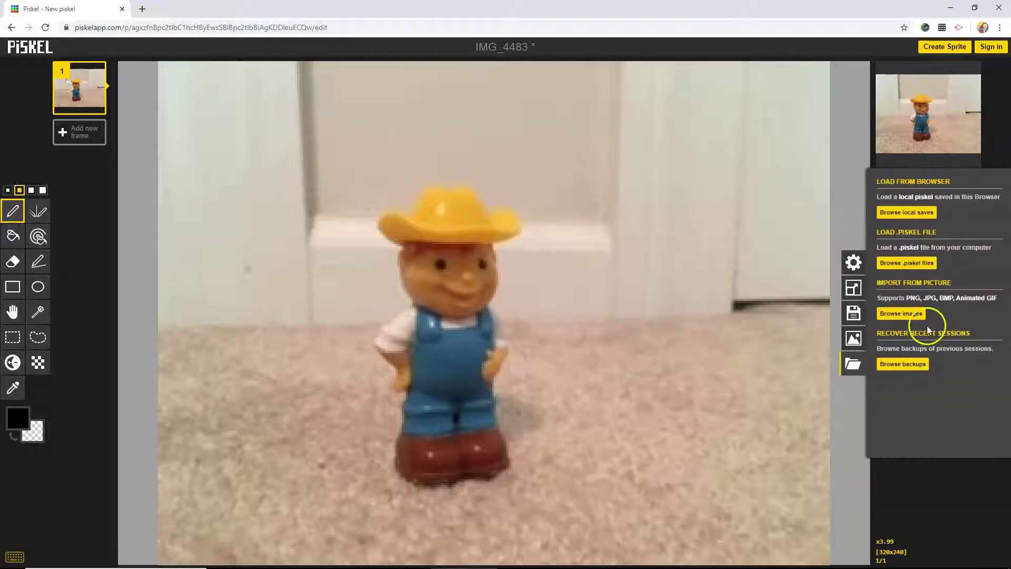
left_click(902, 313)
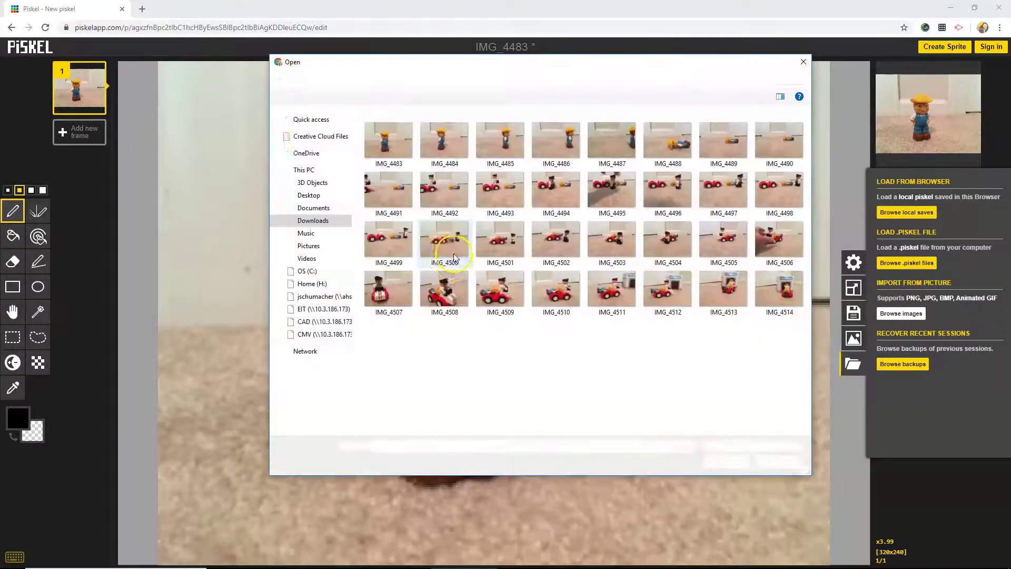
left_click(446, 128)
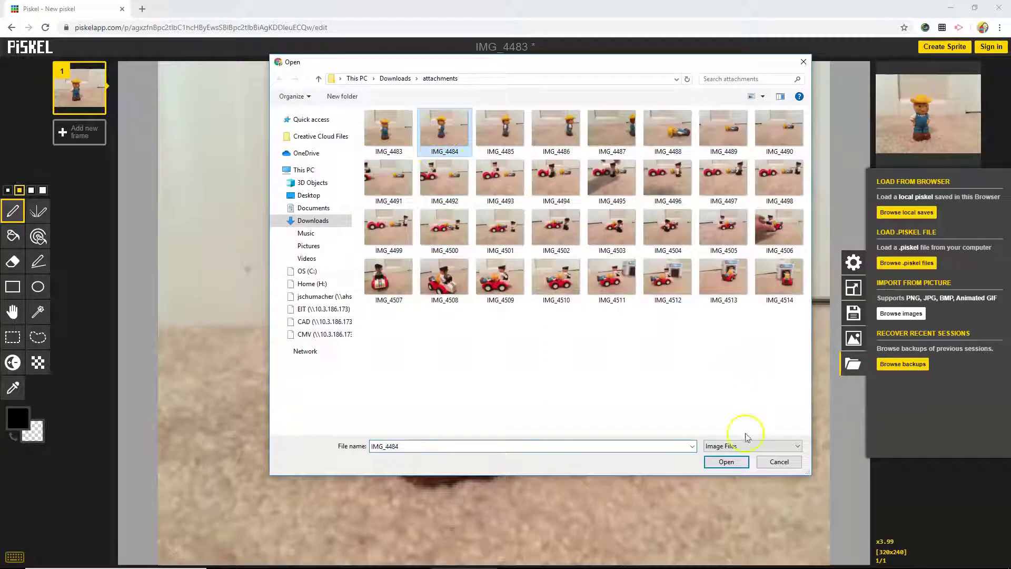
left_click(724, 463)
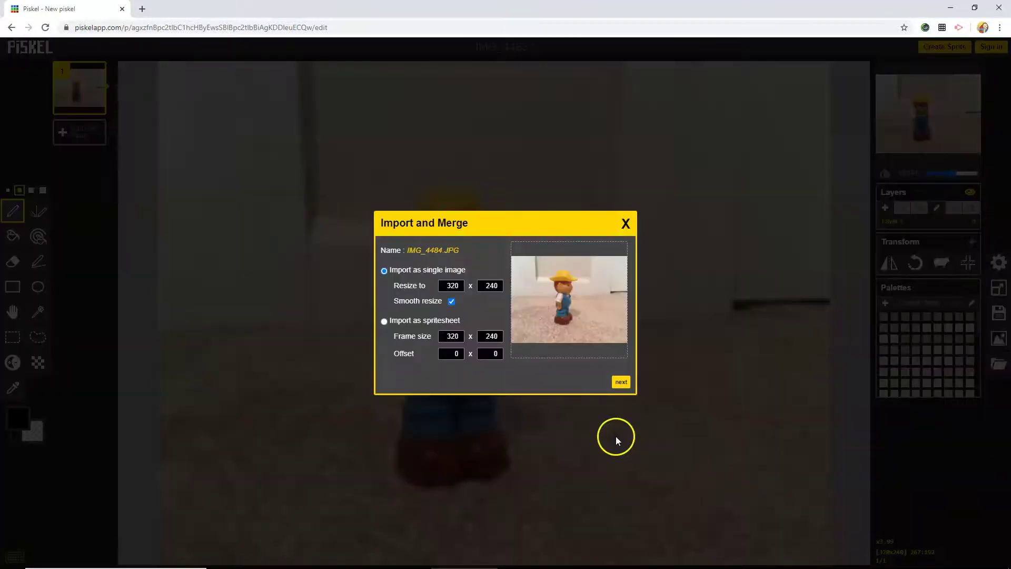
left_click(500, 287)
left_click(619, 384)
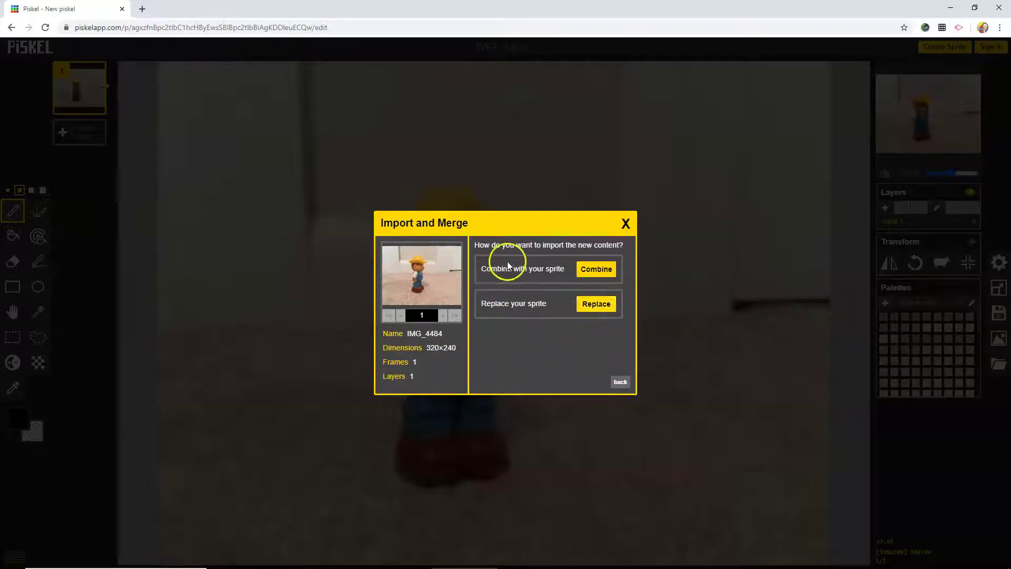
left_click(597, 269)
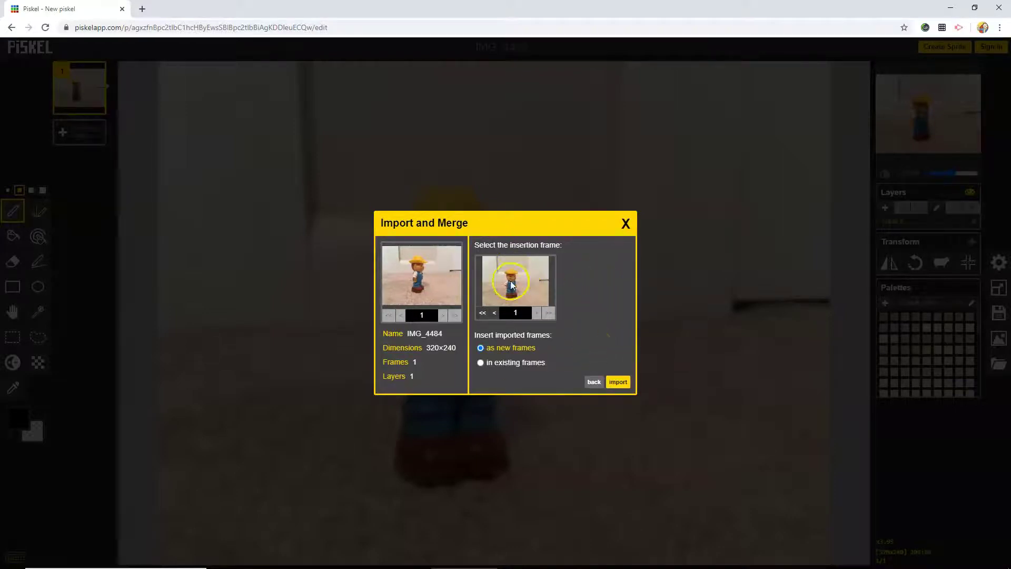
left_click(497, 307)
left_click(615, 385)
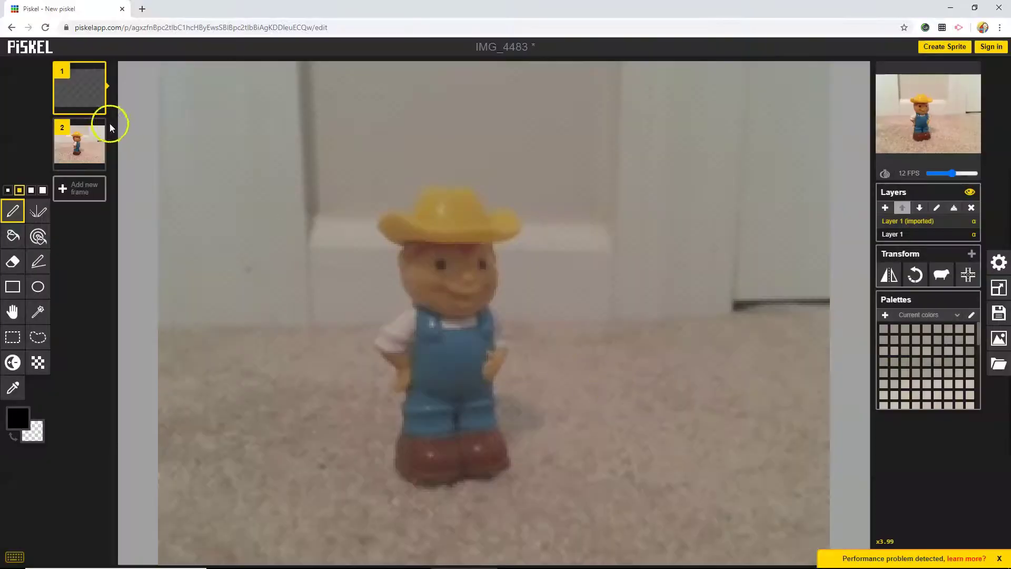
left_click(82, 156)
left_click(94, 71)
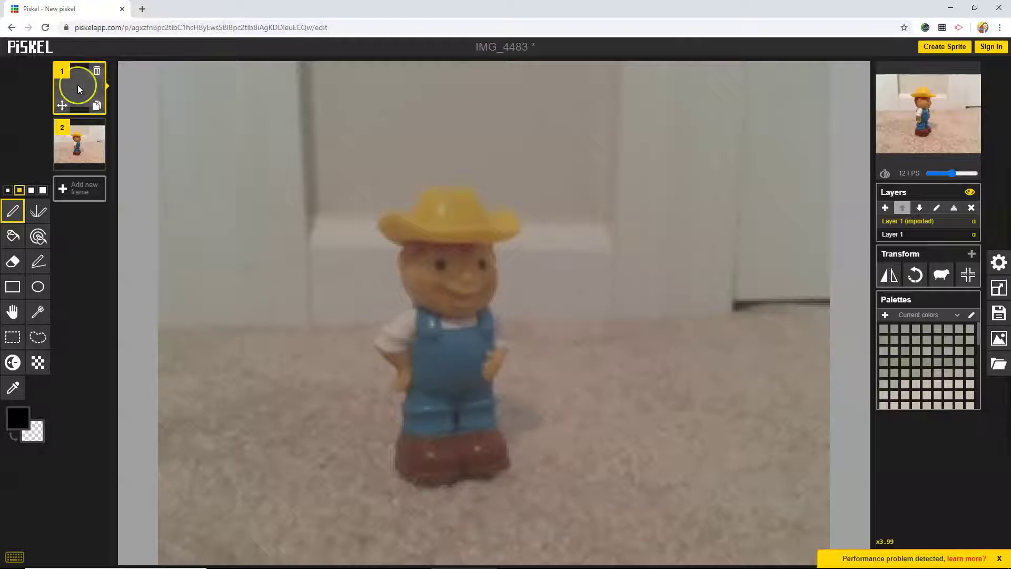
Merge the imported layer down and lower playback speed to 4 FPS.
left_click(893, 223)
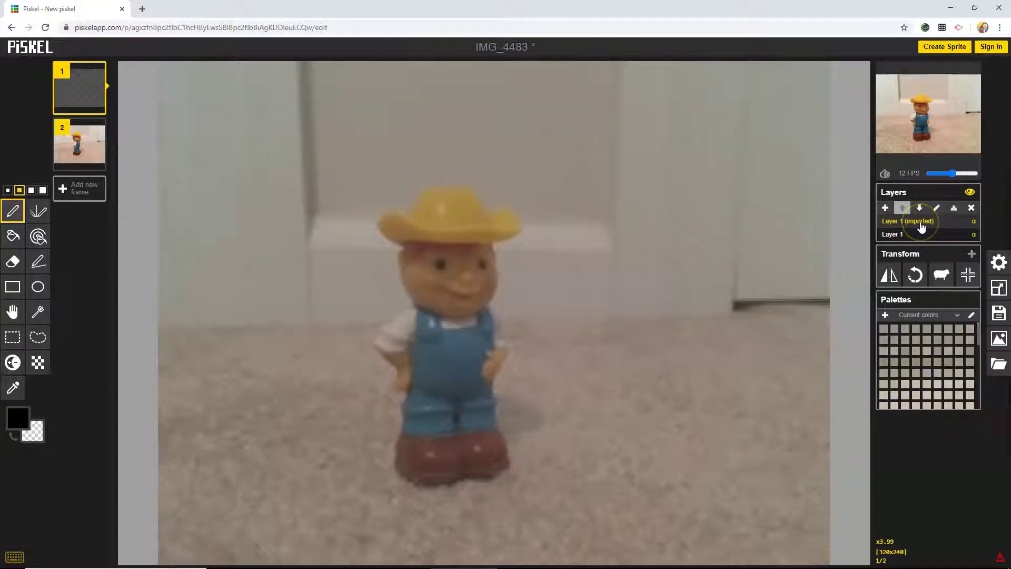
left_click(953, 210)
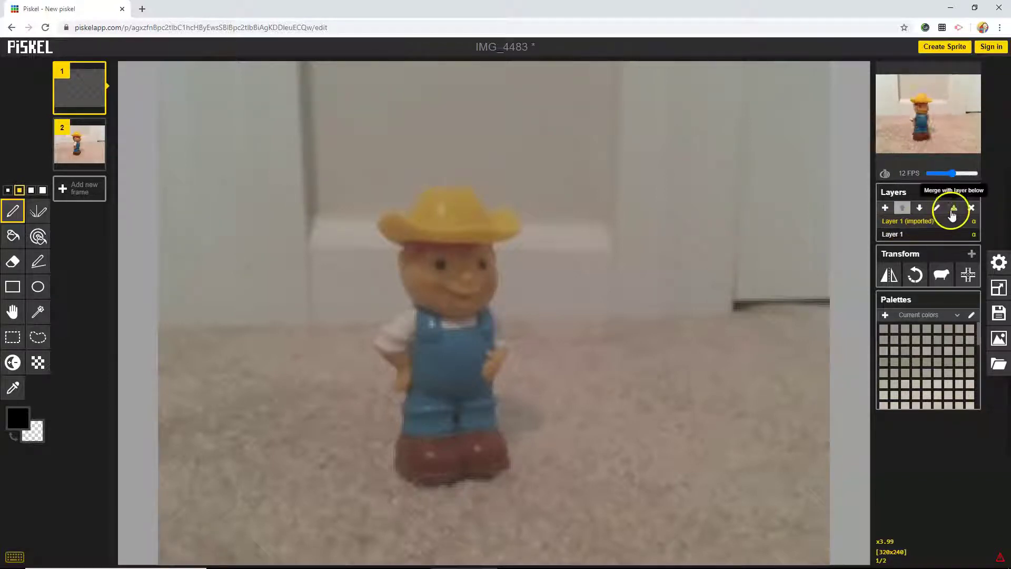
left_click(954, 212)
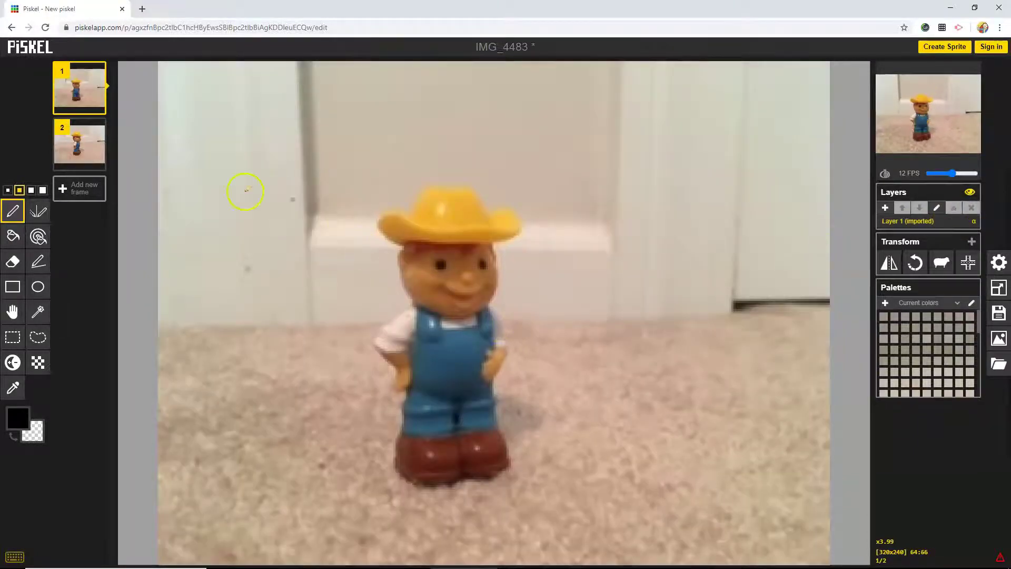
mouse_move(940, 173)
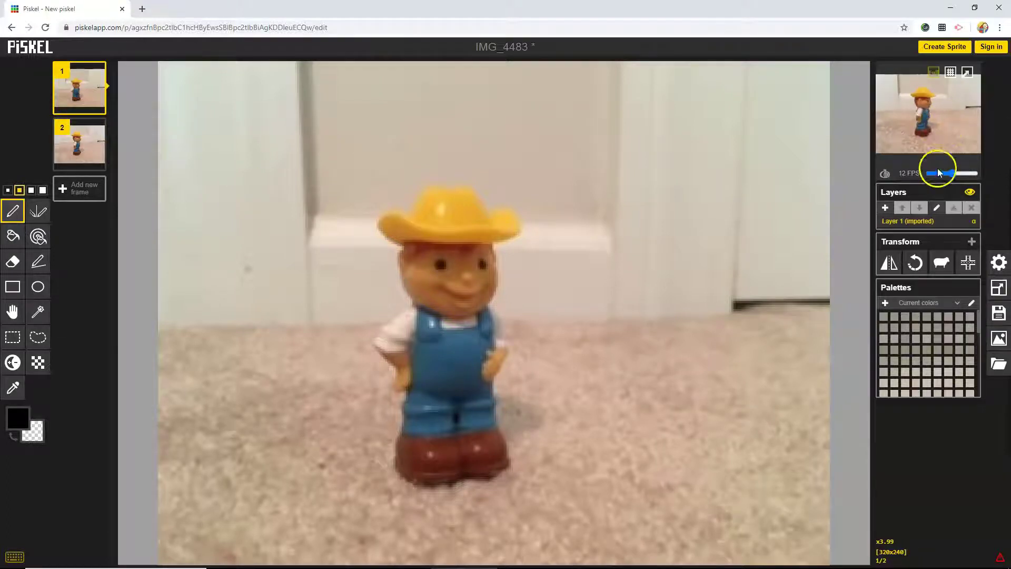
left_click_drag(951, 173, 938, 175)
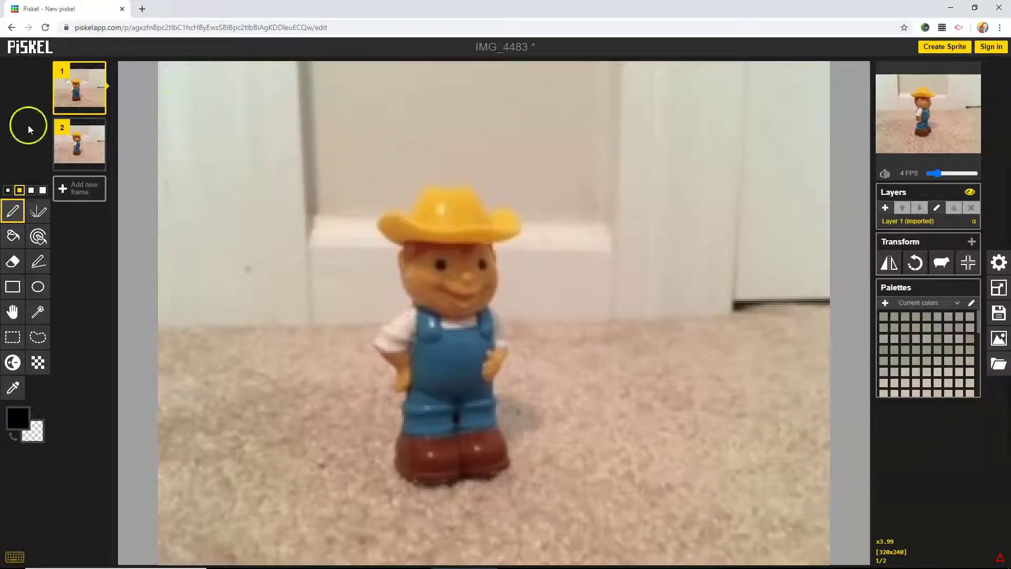
Add photo IMG_4485 as new frame 3 and merge its layer down.
mouse_move(79, 144)
left_click(82, 155)
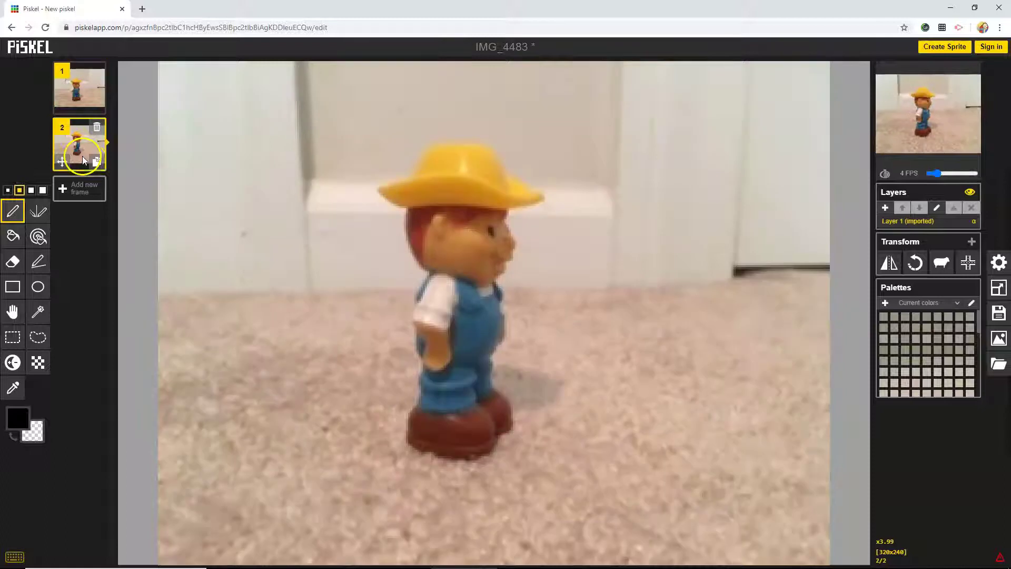
left_click(1000, 365)
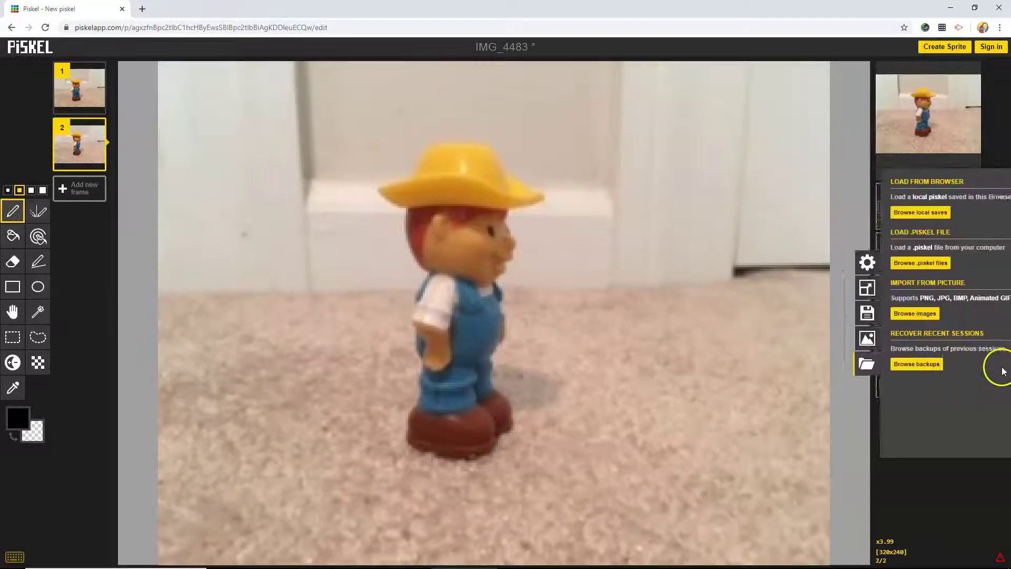
left_click(906, 316)
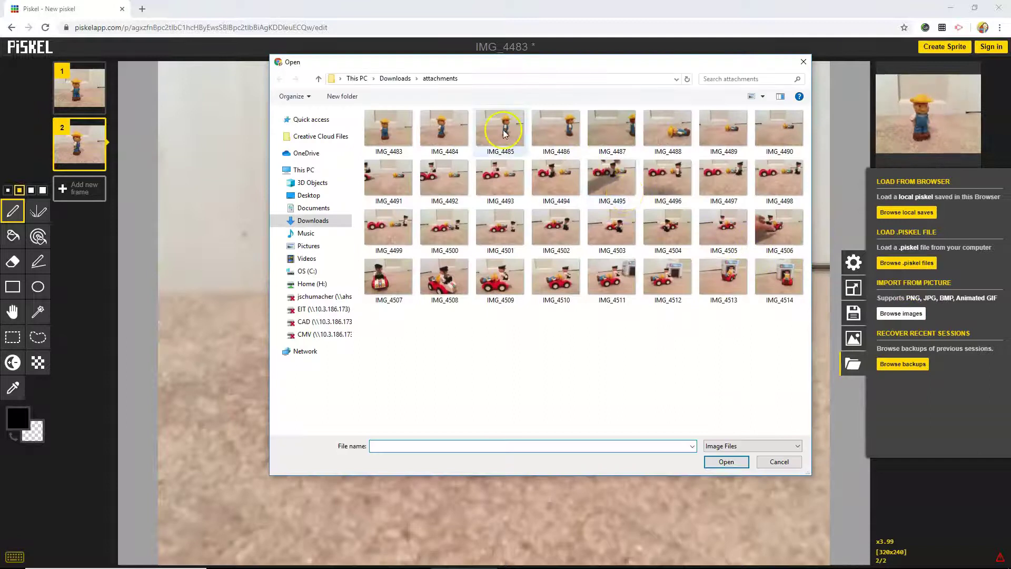
left_click(501, 130)
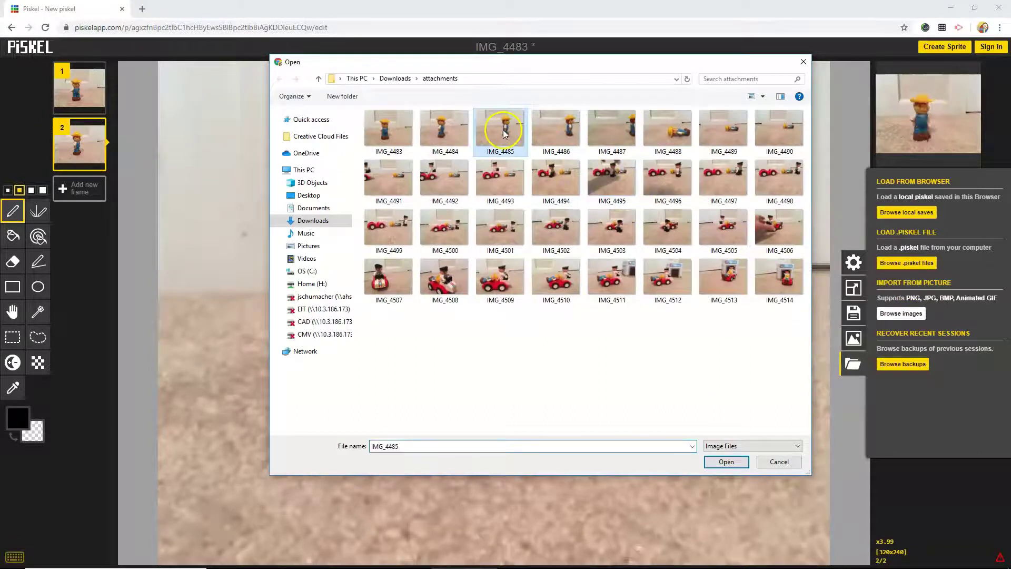
left_click(726, 462)
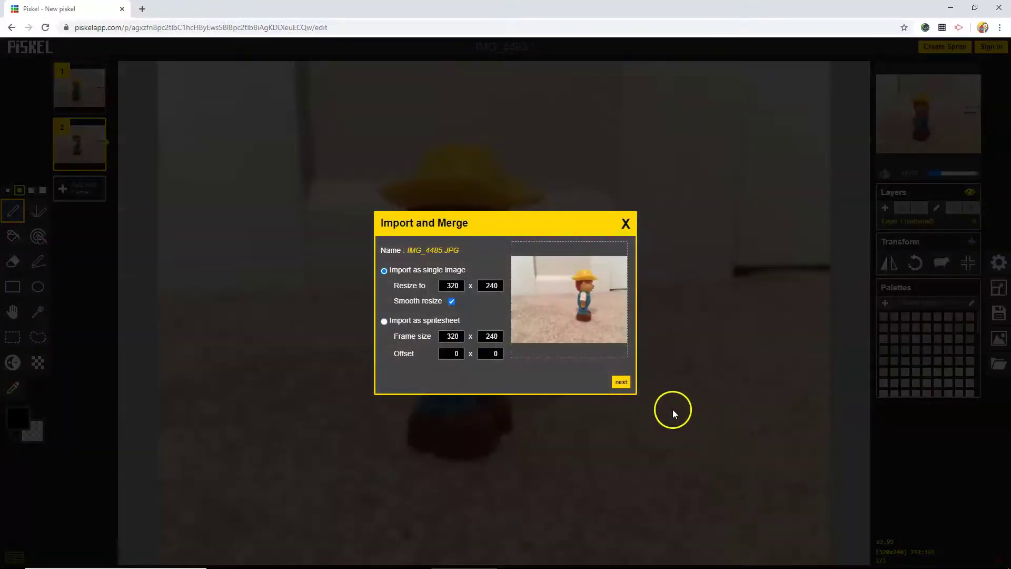
left_click(619, 383)
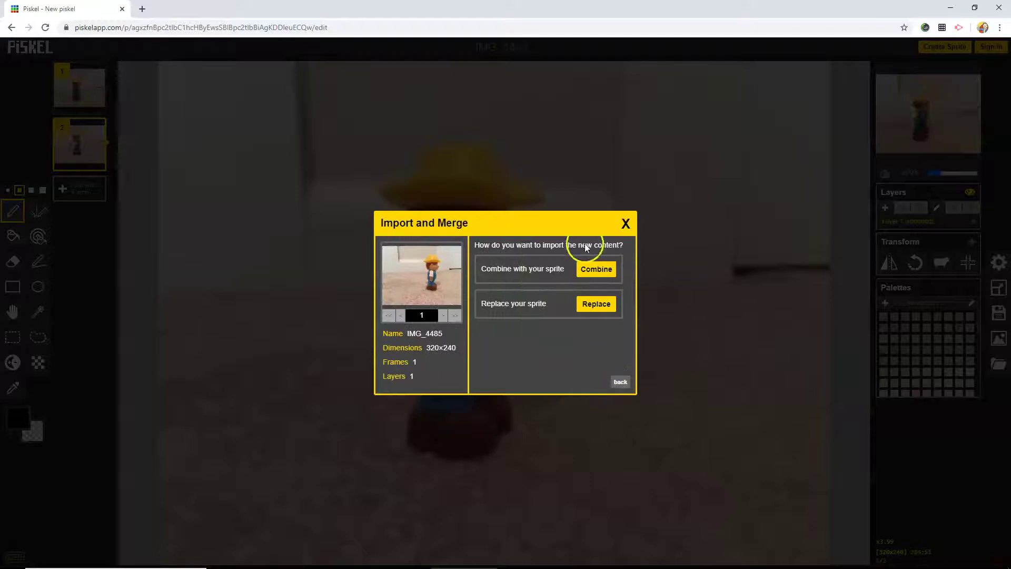
left_click(592, 273)
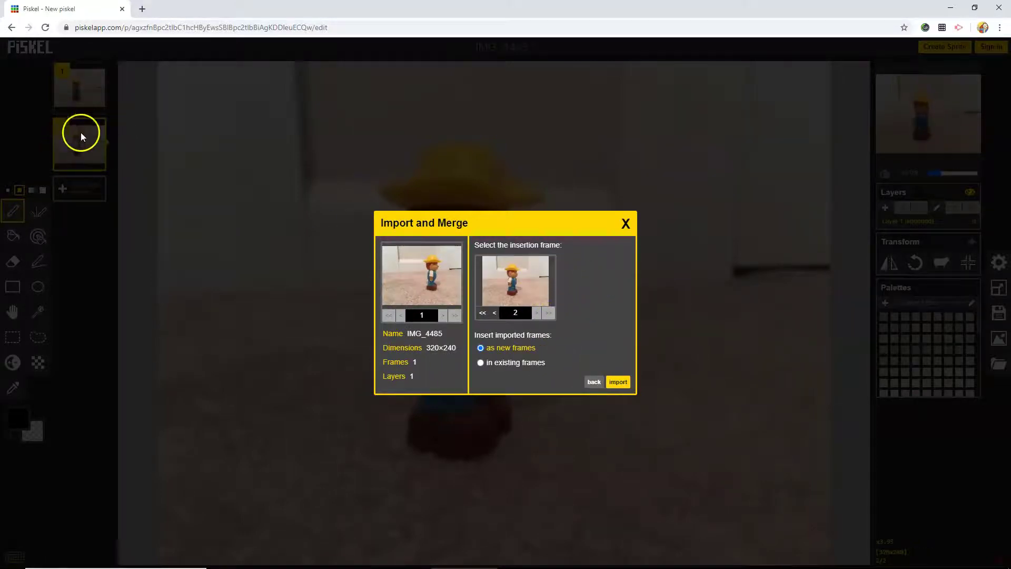
left_click(619, 381)
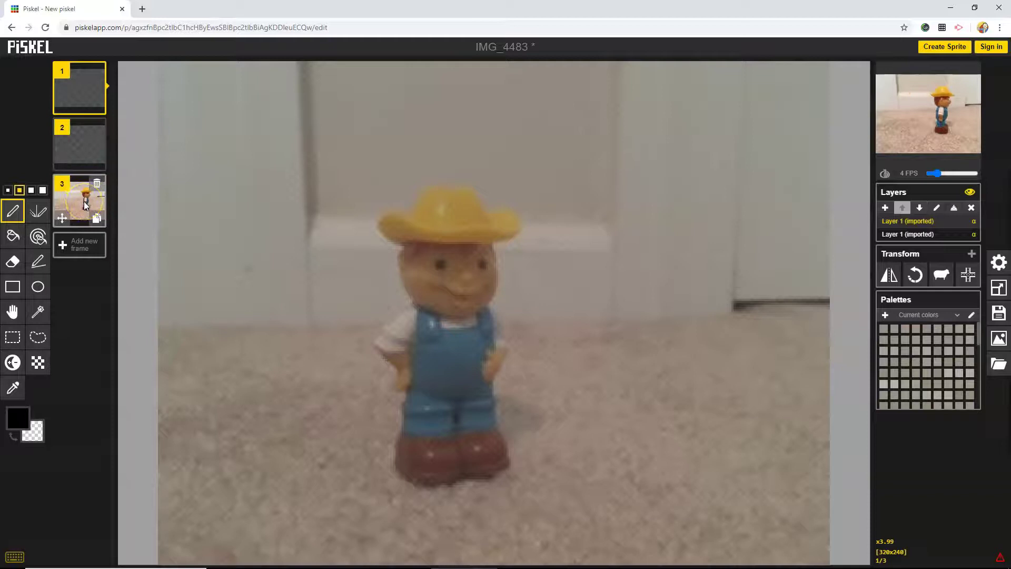
left_click(955, 208)
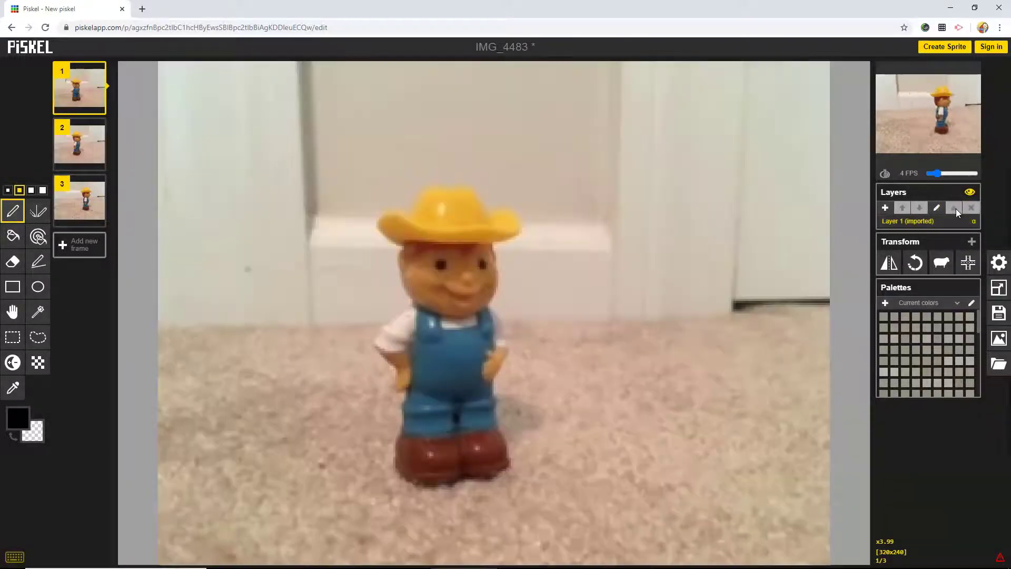
mouse_move(79, 201)
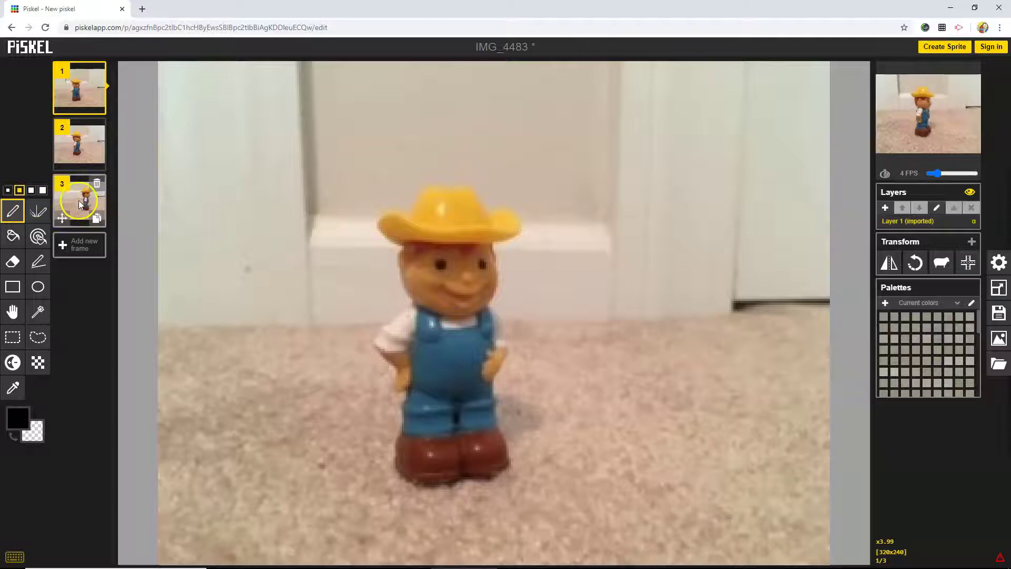
Add photo IMG_4486 as new frame 4 and flatten its imported layer.
left_click(80, 207)
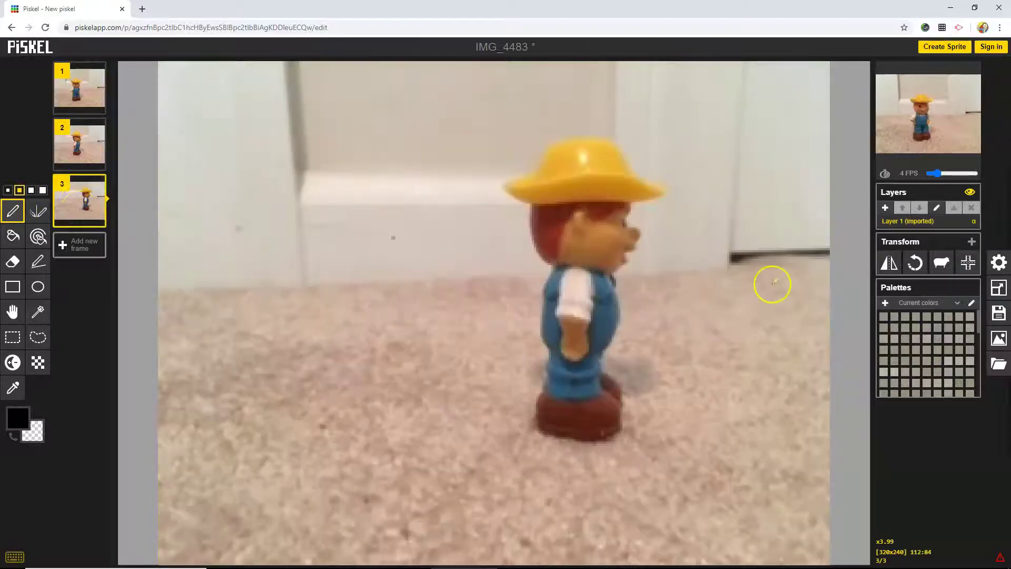
left_click(1005, 373)
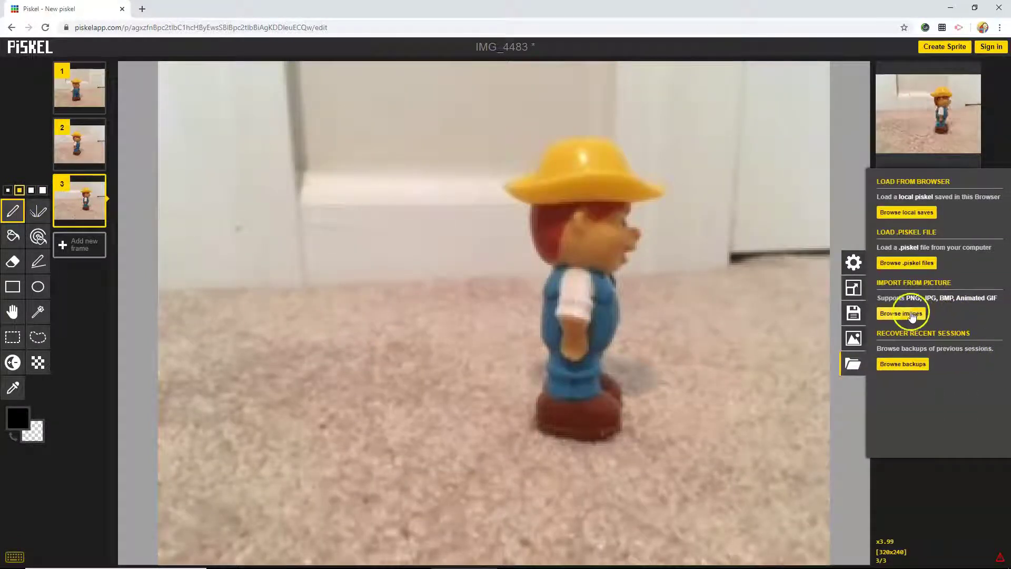
left_click(901, 313)
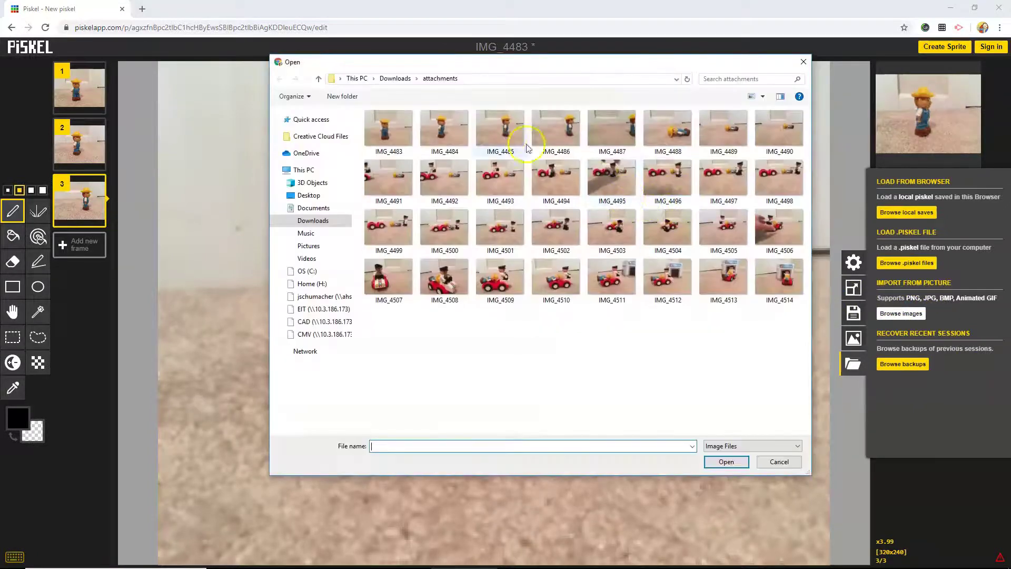
left_click(560, 129)
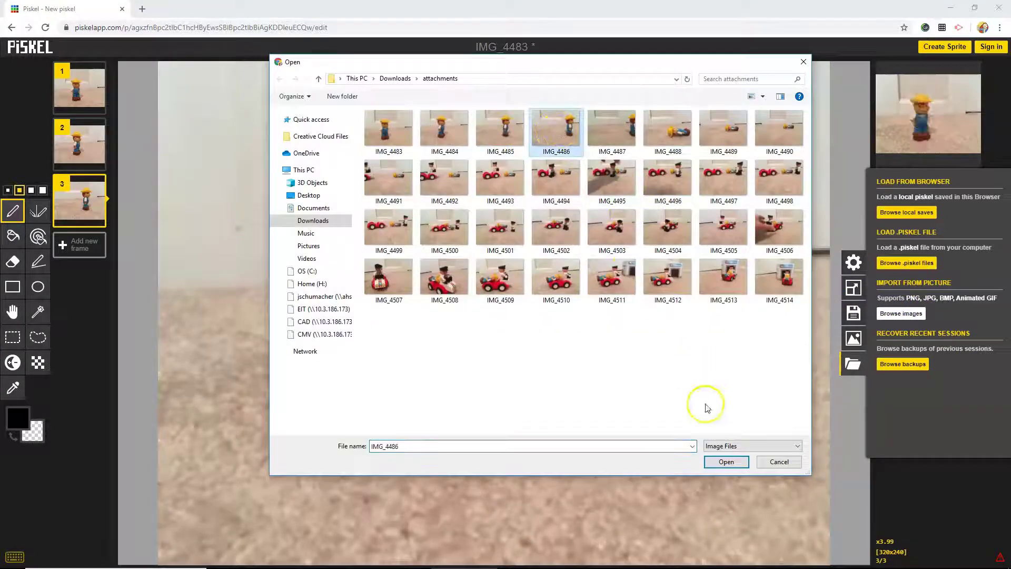
left_click(726, 465)
left_click(619, 379)
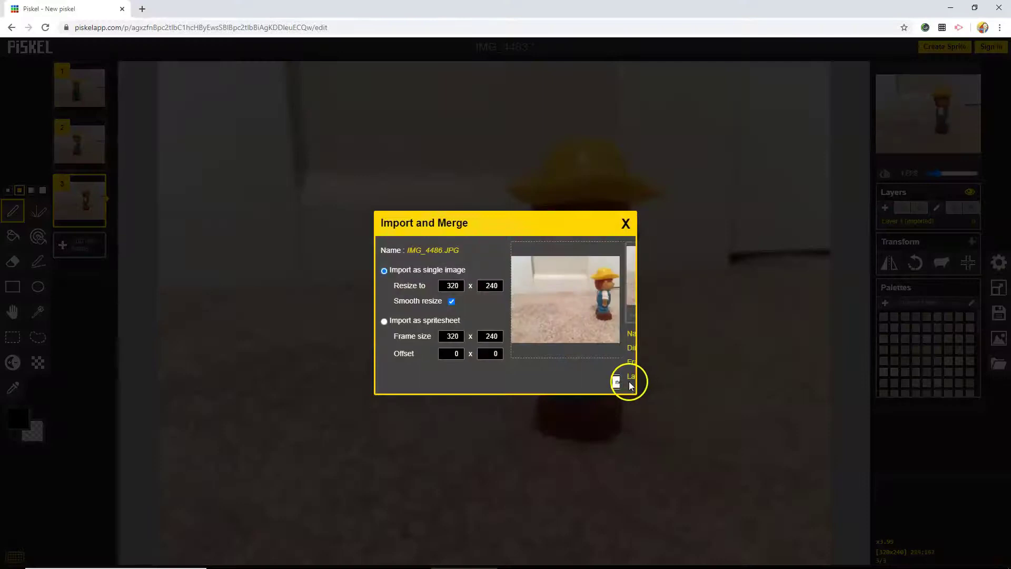
left_click(589, 268)
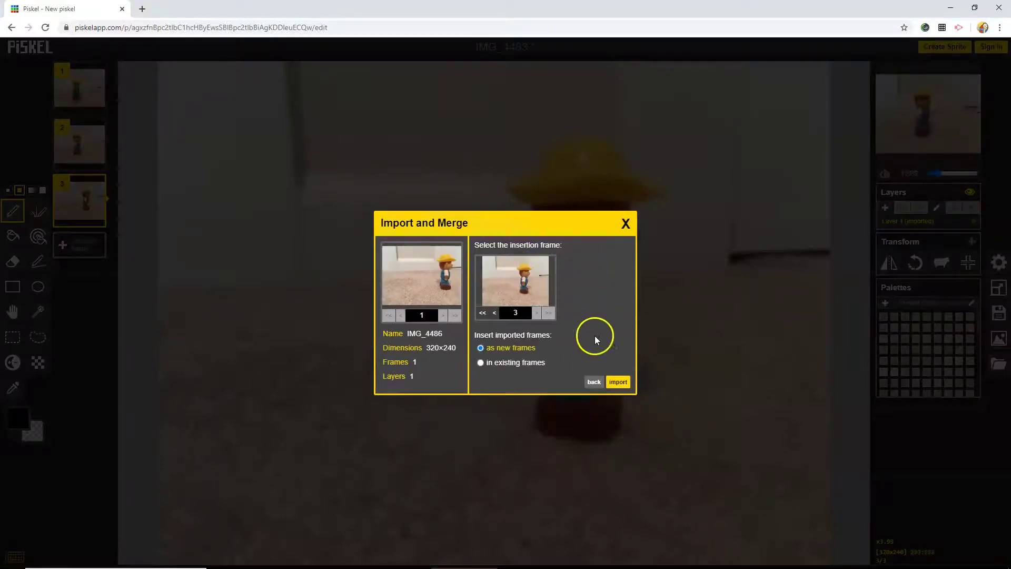
left_click(618, 383)
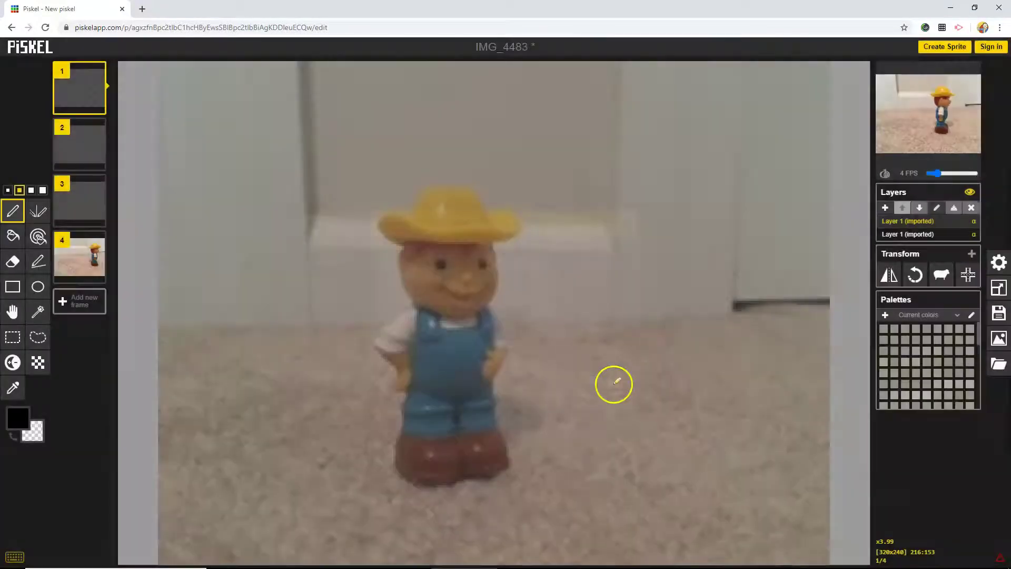
left_click(78, 265)
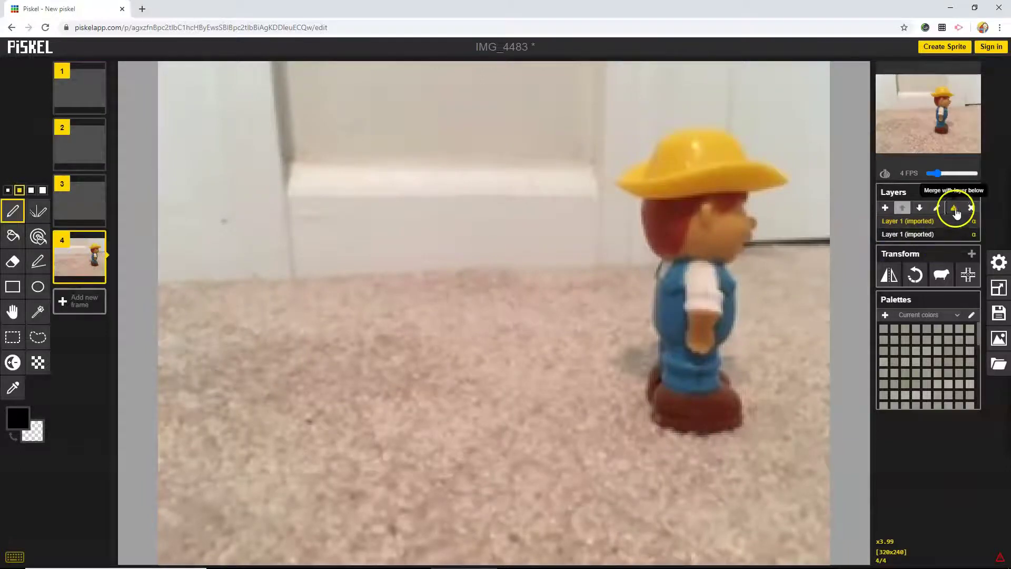
left_click(954, 209)
left_click(999, 365)
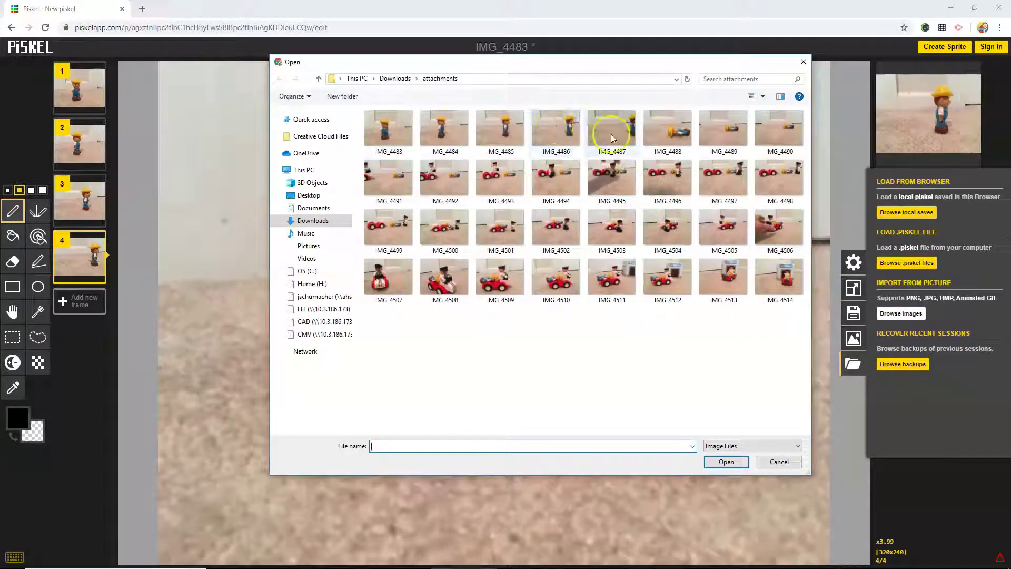
Add photo IMG_4487 as new frame 5 and merge its layer down.
left_click(610, 139)
left_click(727, 462)
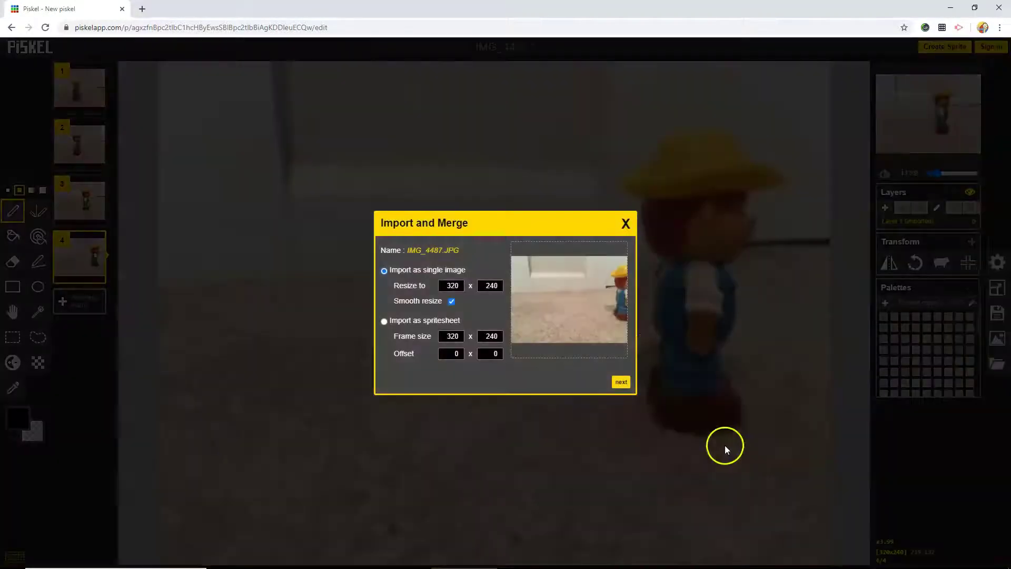
left_click(622, 382)
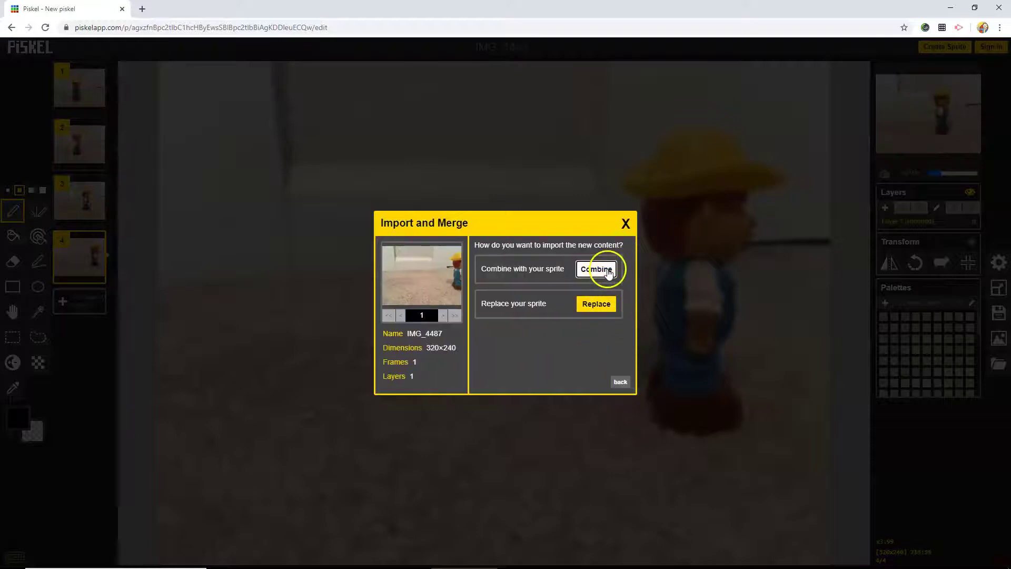
left_click(610, 273)
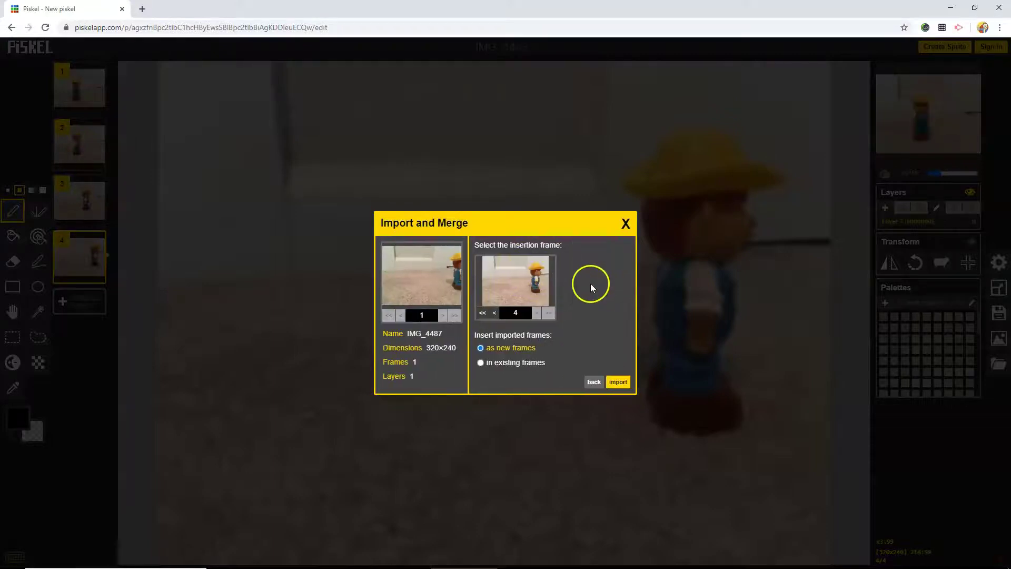
left_click(618, 383)
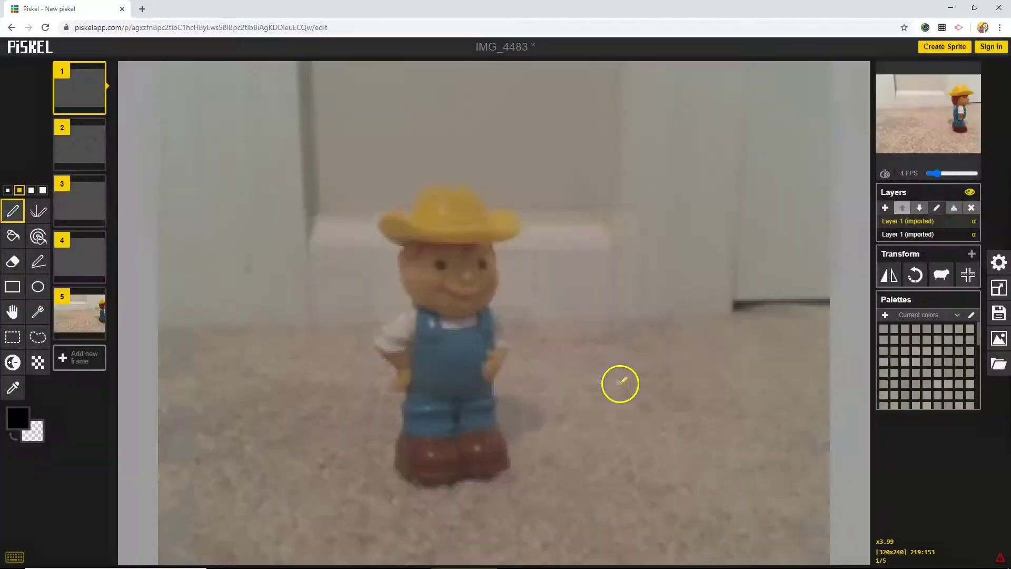
left_click(77, 320)
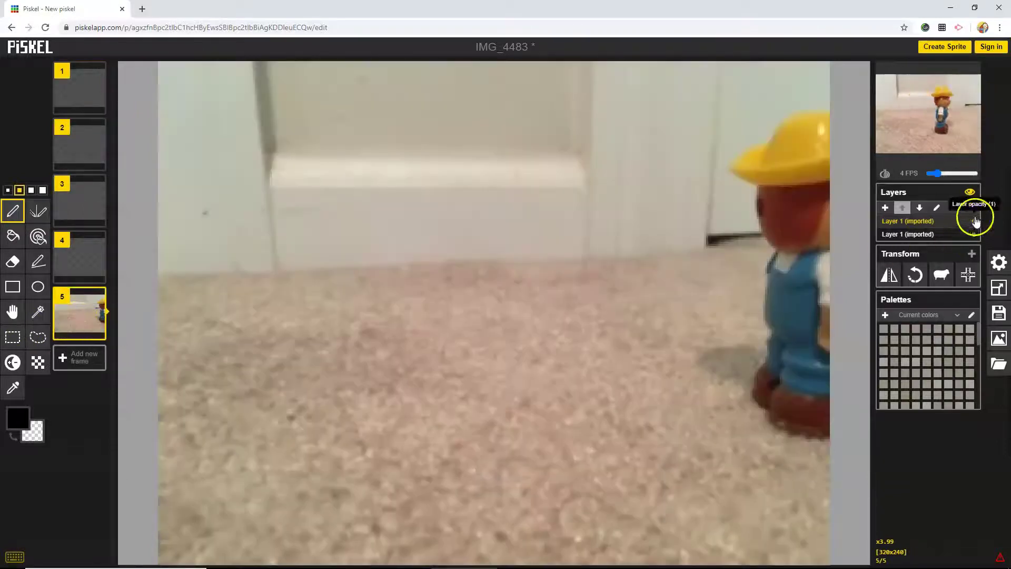
left_click(958, 210)
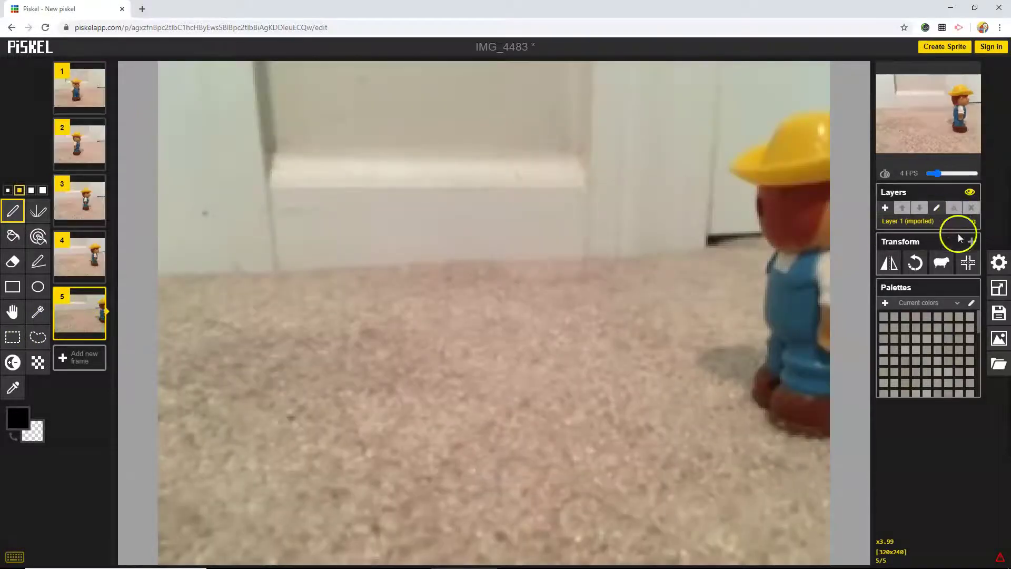
Combine the fallen-farmer photo IMG_4488 into the sprite as new frame 6.
left_click(999, 366)
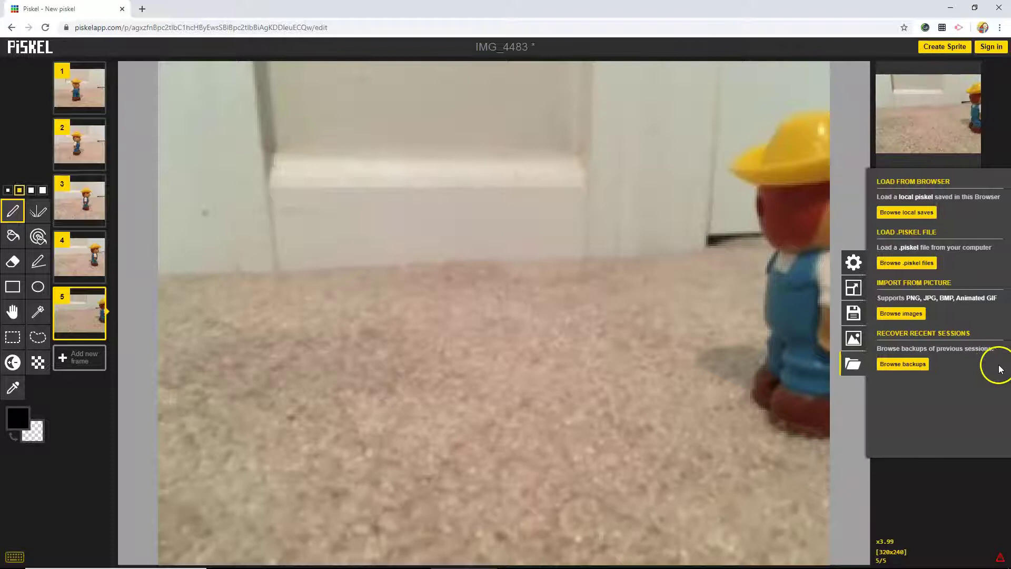
left_click(916, 315)
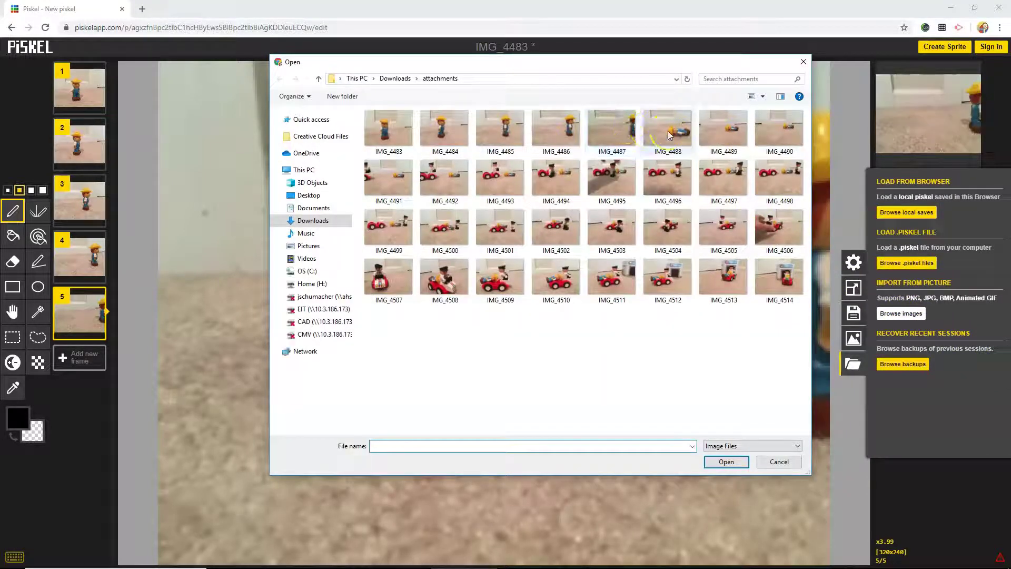
left_click(716, 463)
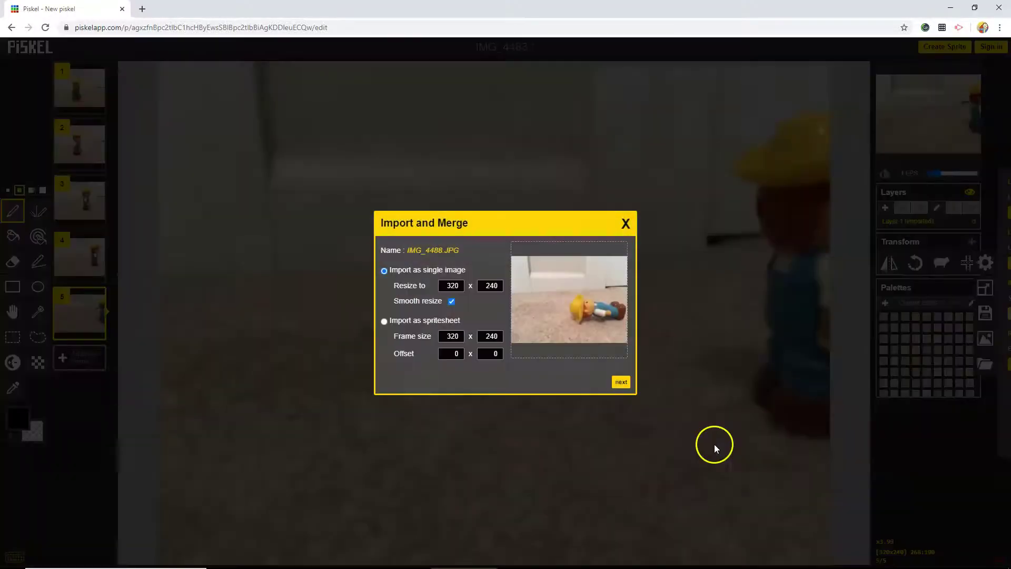
left_click(621, 384)
left_click(593, 266)
left_click(617, 384)
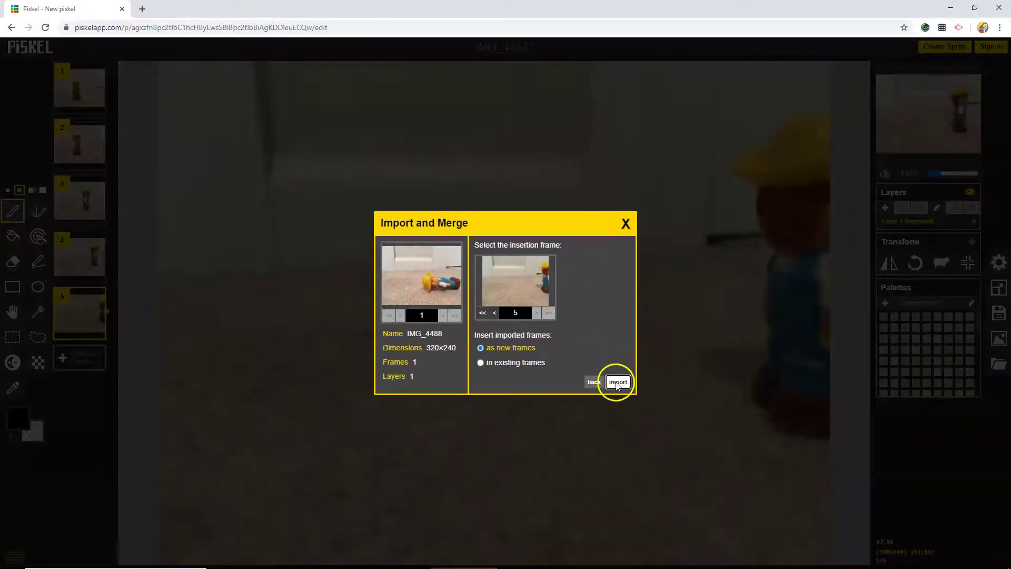
Combine photo IMG_4489 into the sprite as new frame 7.
left_click(999, 363)
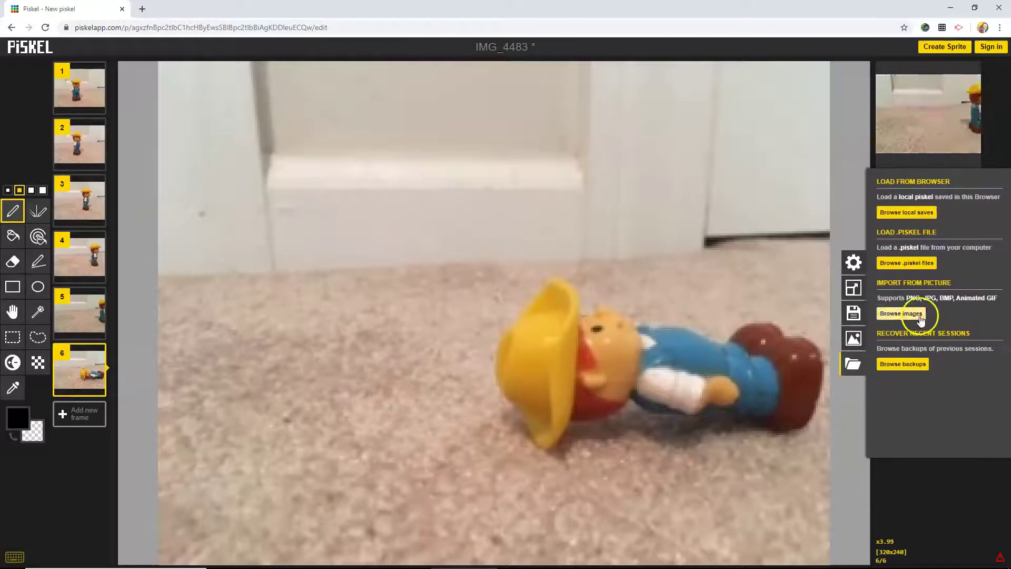
left_click(902, 313)
left_click(696, 130)
left_click(717, 463)
left_click(621, 384)
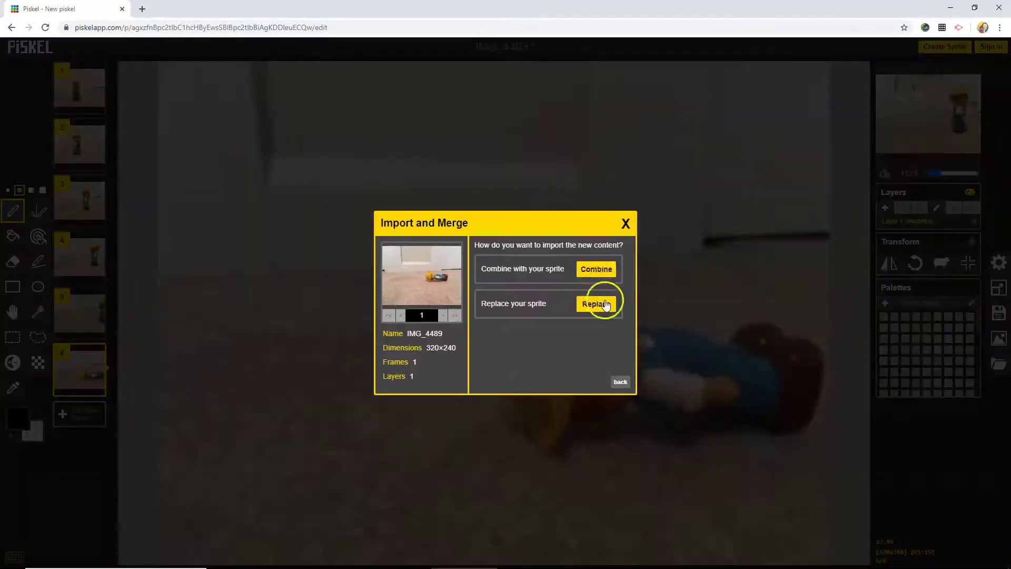
left_click(596, 269)
left_click(617, 382)
left_click(79, 427)
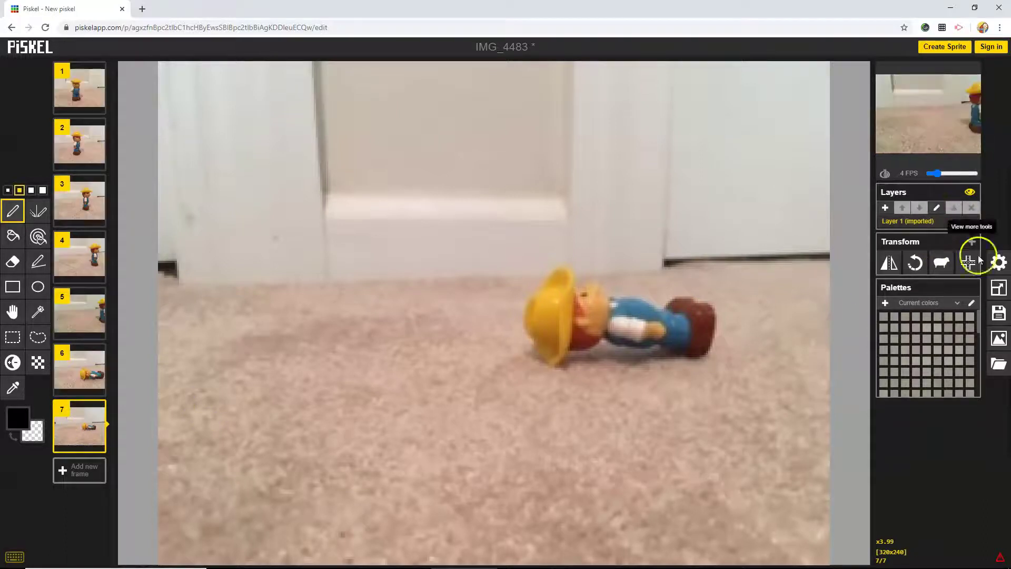
left_click(998, 364)
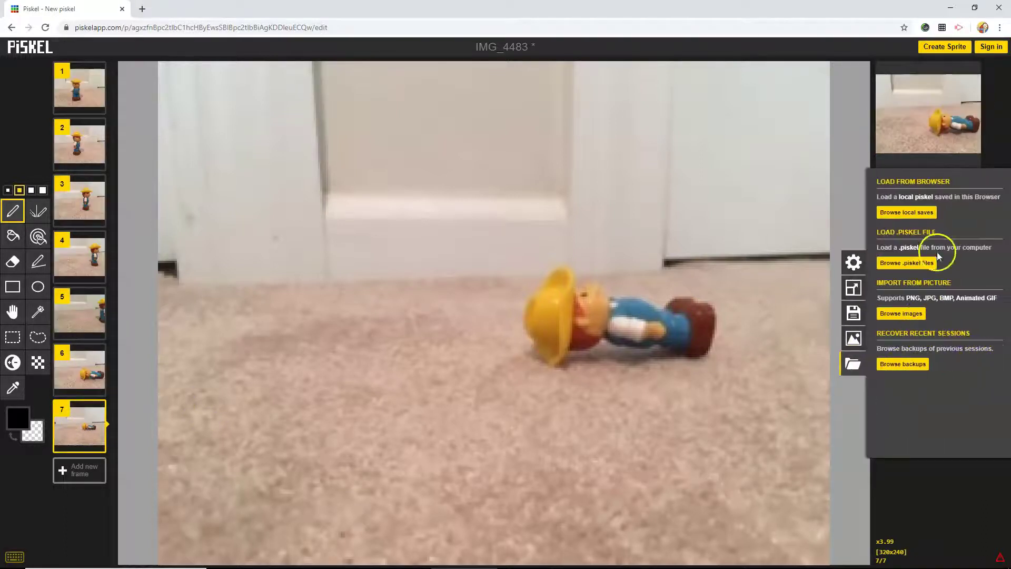
left_click(900, 313)
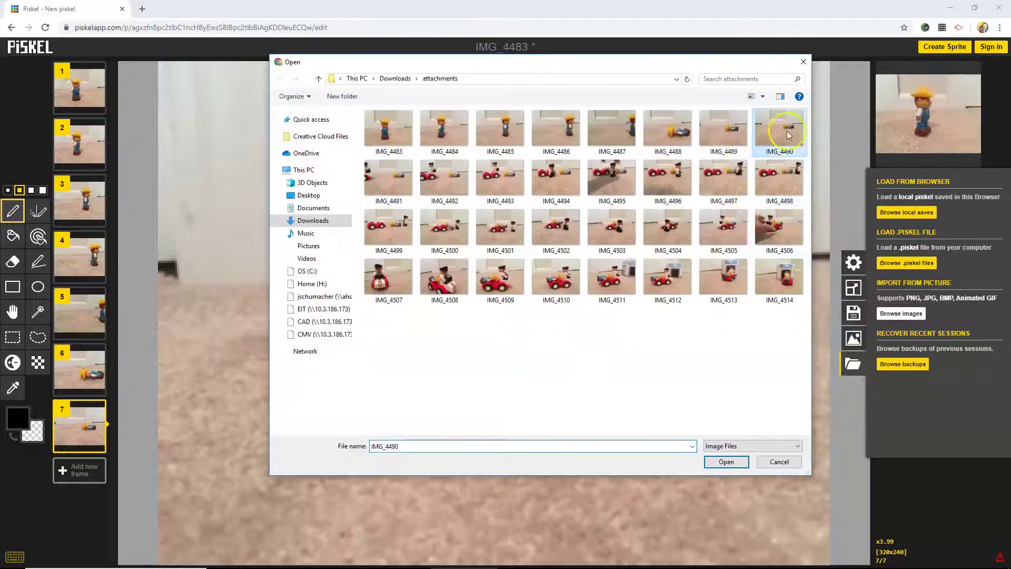
Add photo IMG_4490 as new frame 8.
left_click(726, 462)
left_click(621, 381)
left_click(595, 268)
left_click(622, 383)
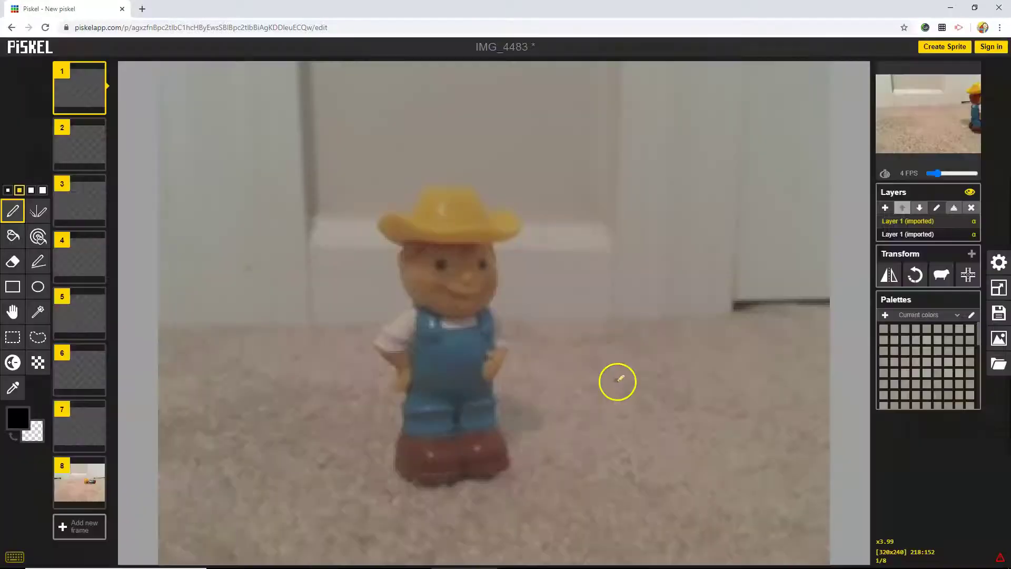
left_click(79, 483)
Add photo IMG_4491 as new frame 9 and merge the imported layer.
left_click(999, 364)
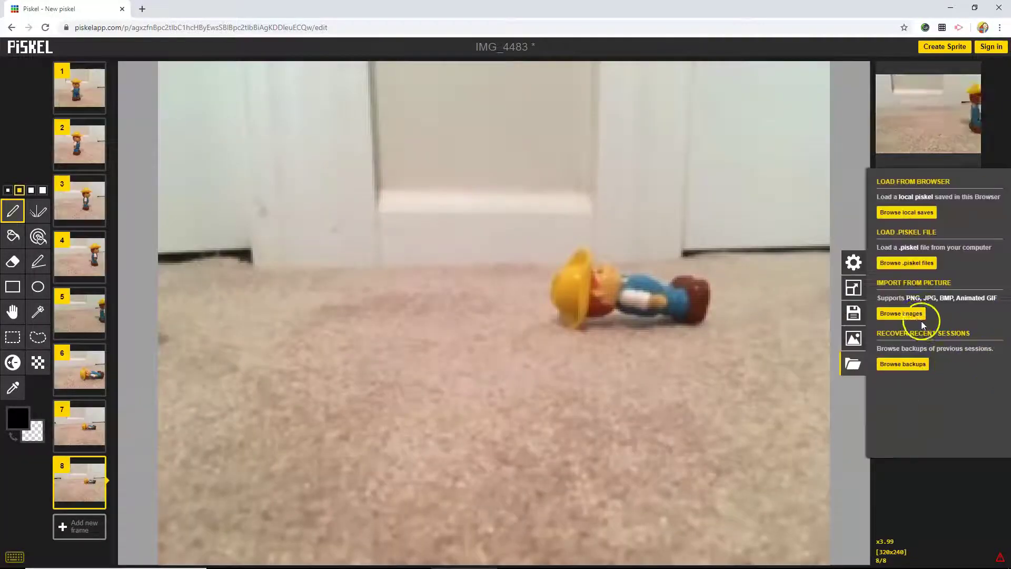
left_click(900, 314)
left_click(389, 181)
left_click(726, 462)
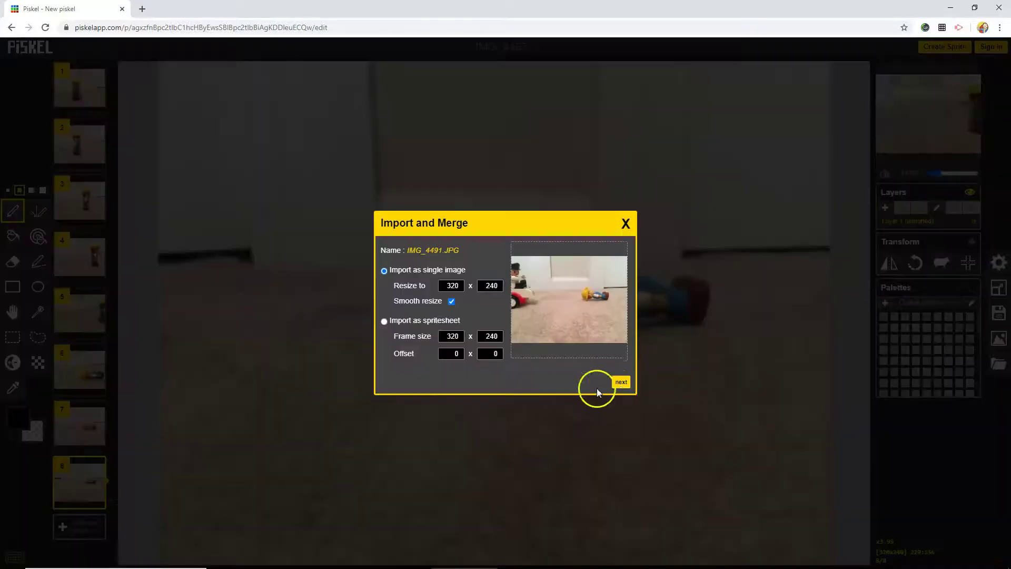
left_click(621, 382)
left_click(596, 269)
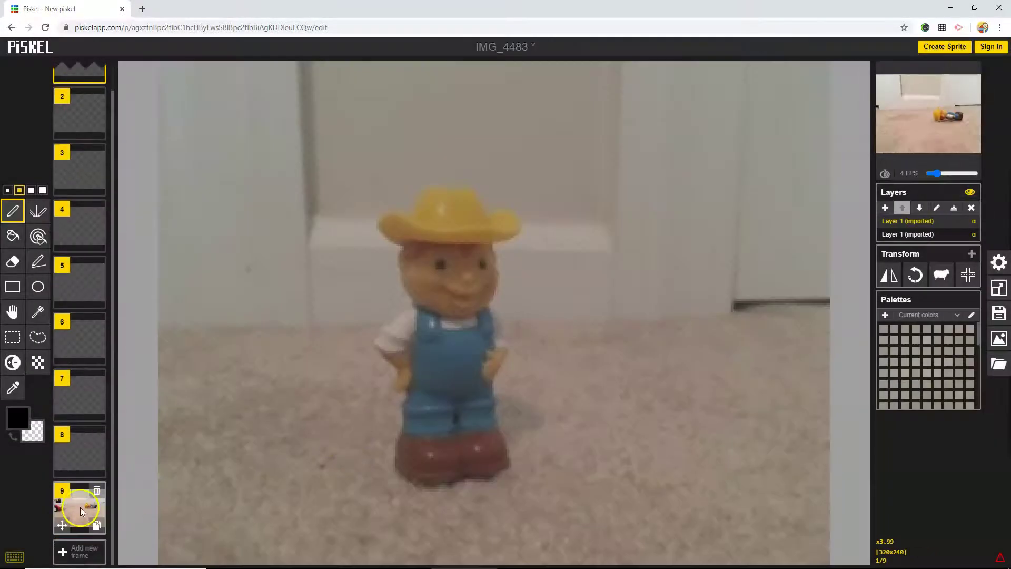
left_click(80, 510)
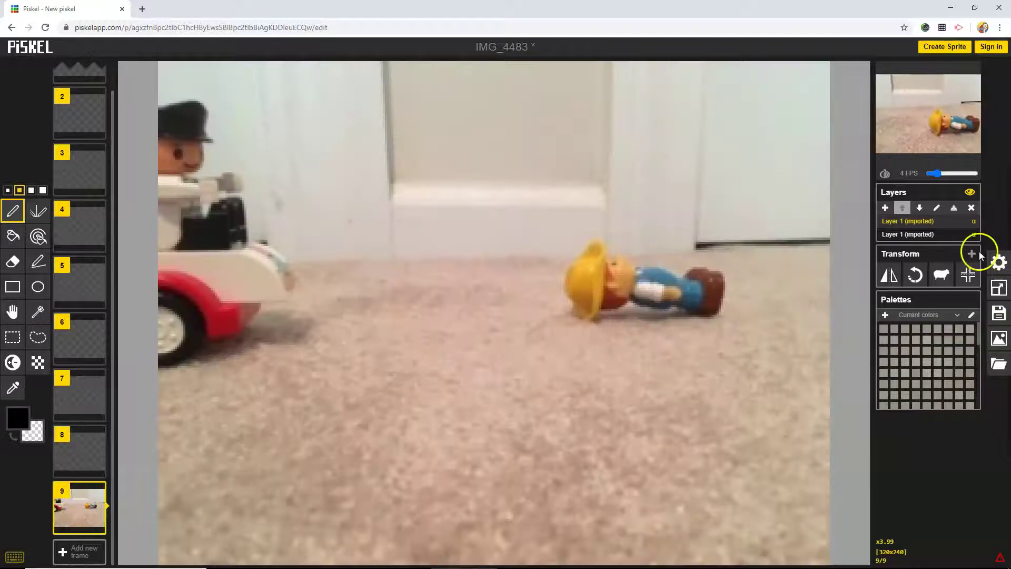
left_click(953, 208)
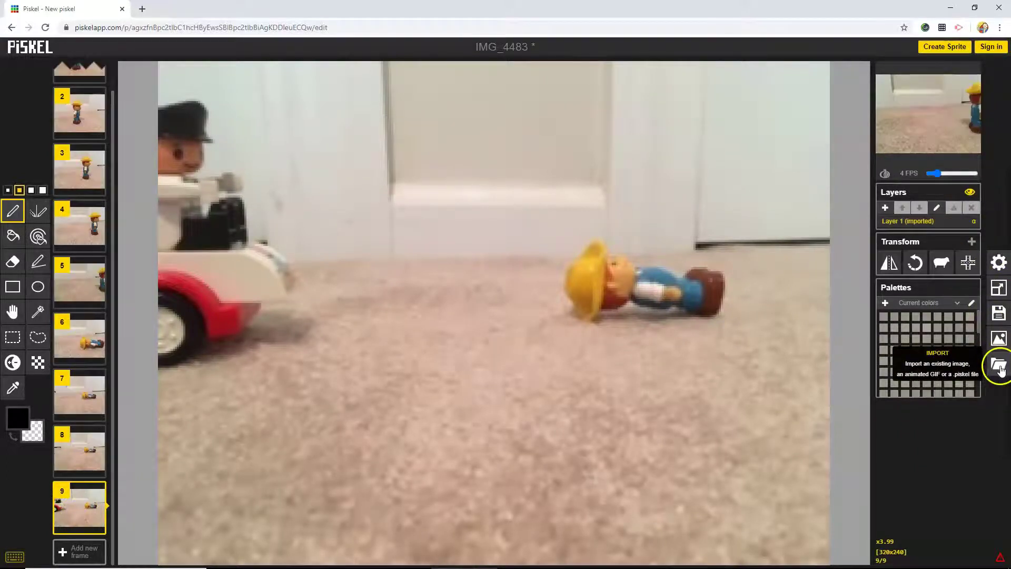
Add photo IMG_4492 as new frame 10.
left_click(999, 364)
left_click(901, 314)
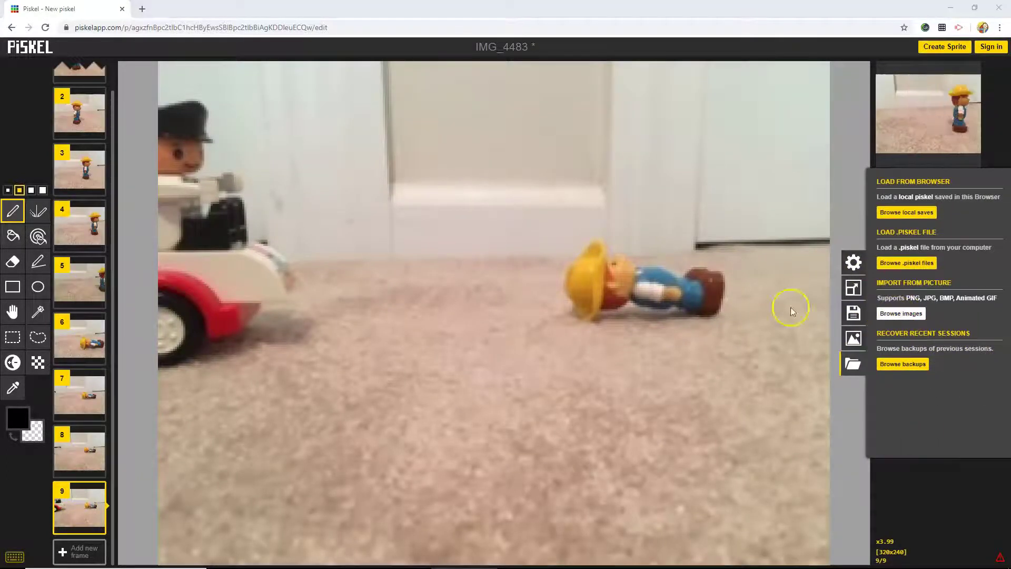
left_click(450, 183)
left_click(723, 459)
left_click(619, 383)
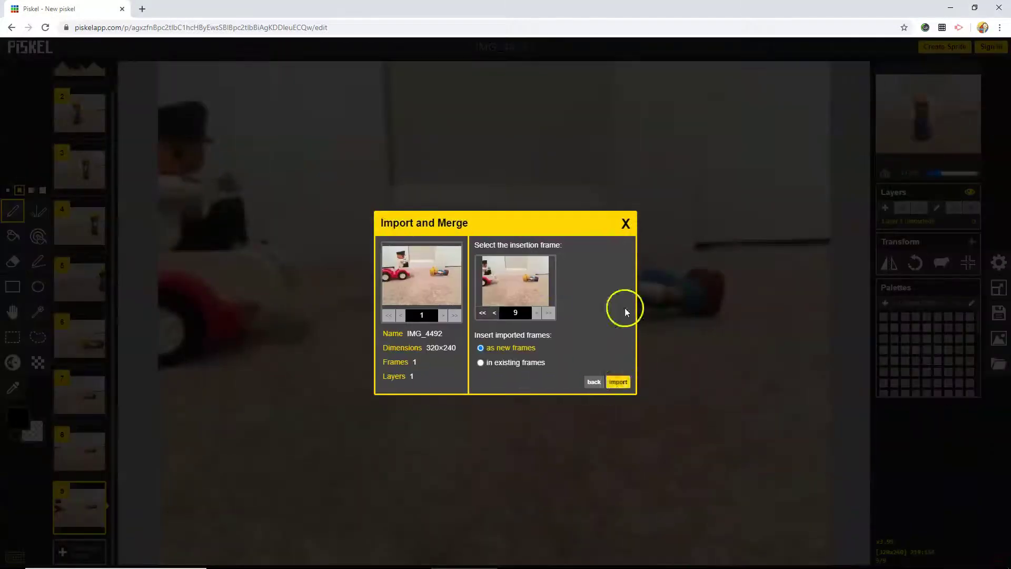
left_click(79, 551)
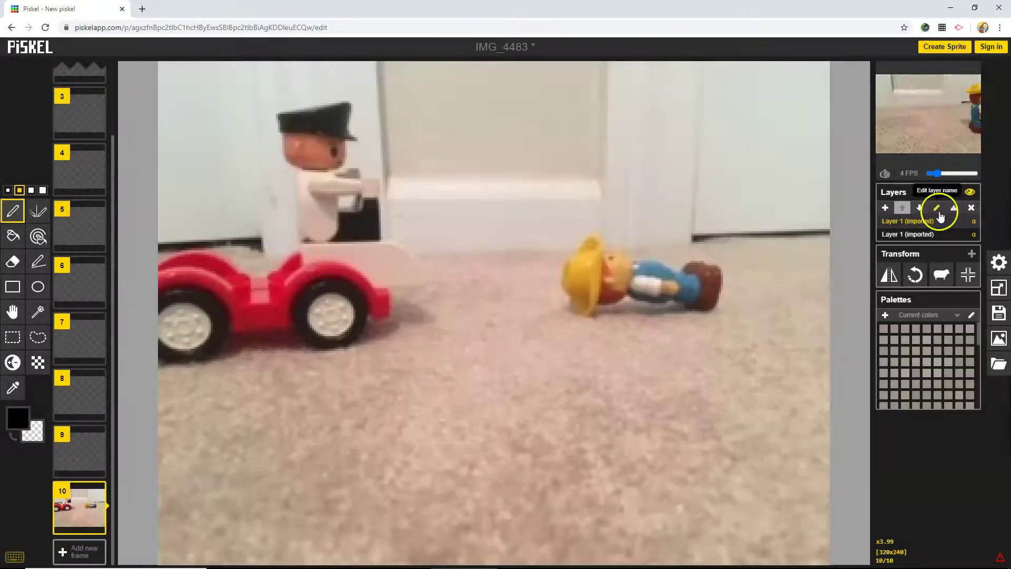
Add photo IMG_4493 as new frame 11 and merge its layer down.
left_click(999, 364)
left_click(901, 314)
left_click(488, 183)
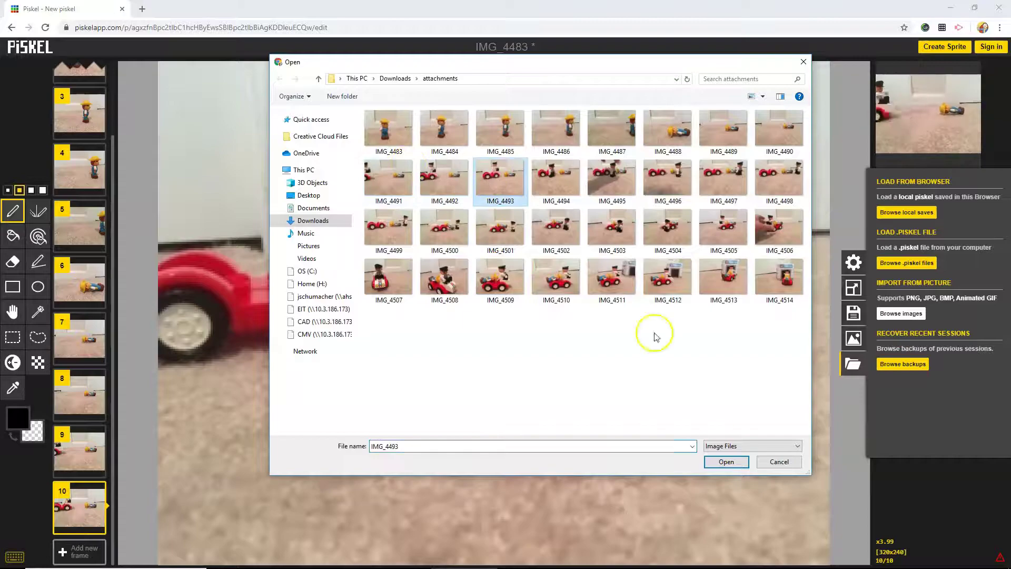
left_click(723, 459)
left_click(619, 383)
left_click(954, 208)
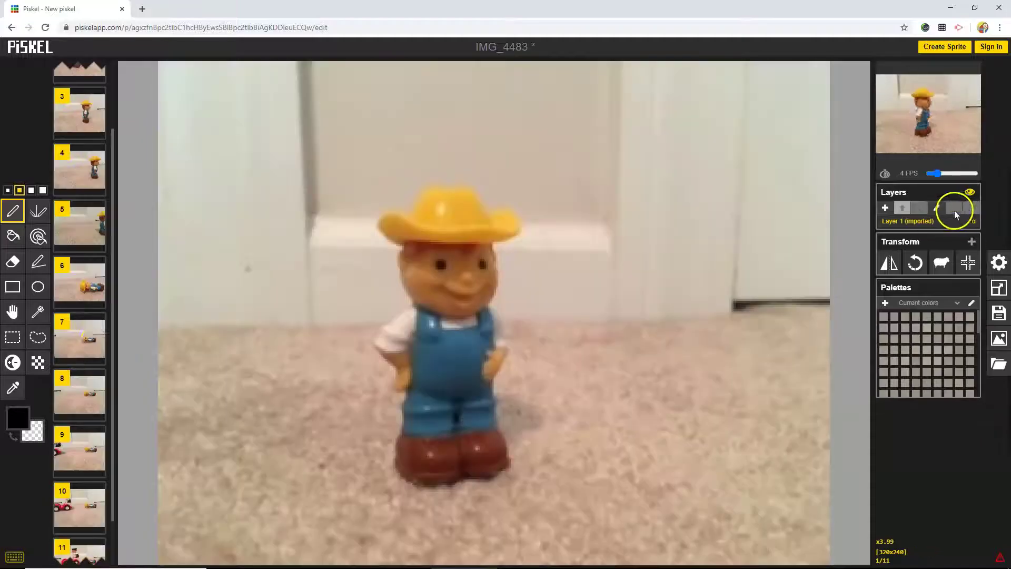
scroll(91, 356, "down", 3)
scroll(81, 475, "down", 2)
left_click(81, 514)
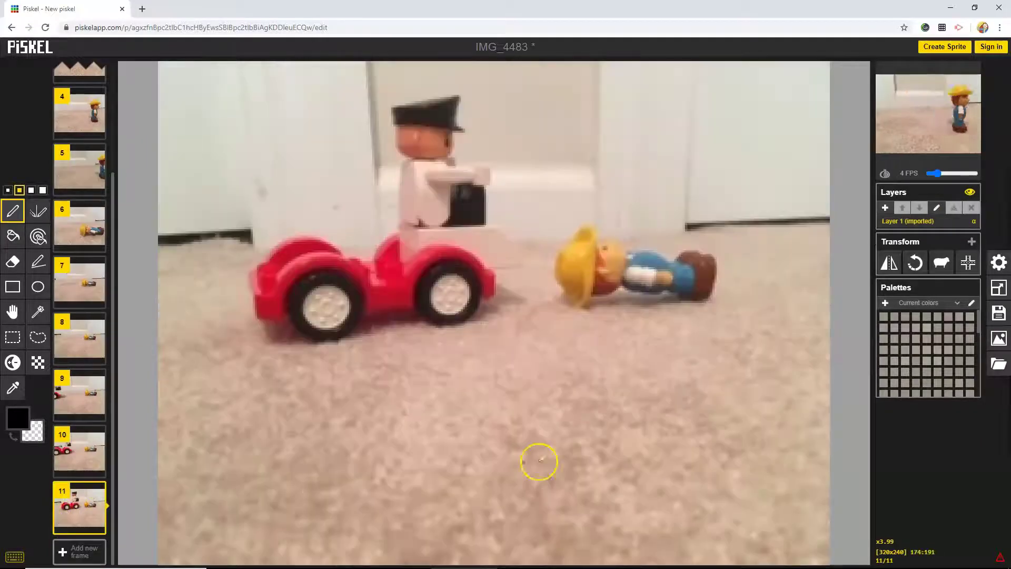
Import the next red-car photo as new frame 12.
left_click(998, 364)
left_click(902, 314)
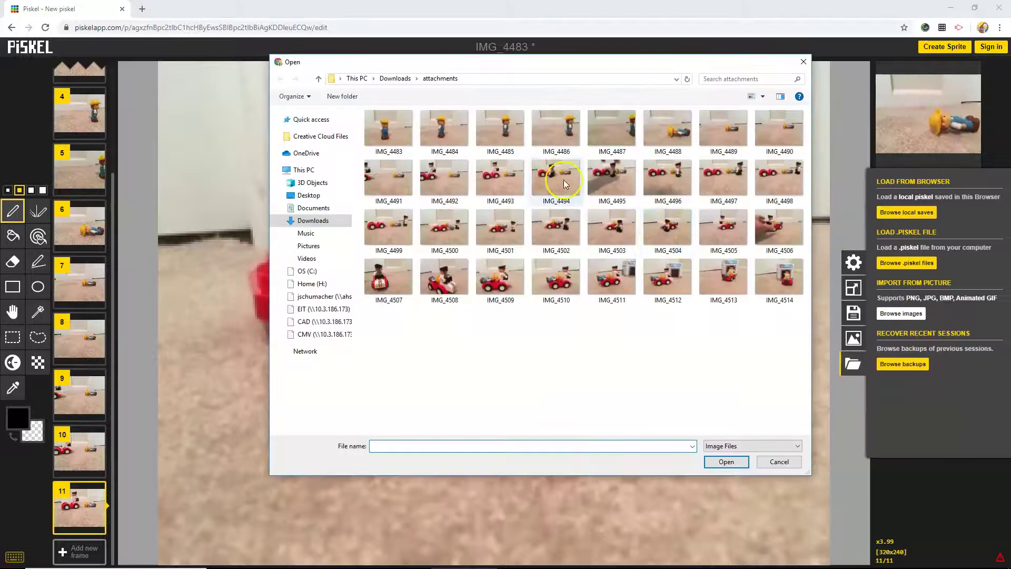
left_click(501, 180)
left_click(725, 461)
left_click(620, 382)
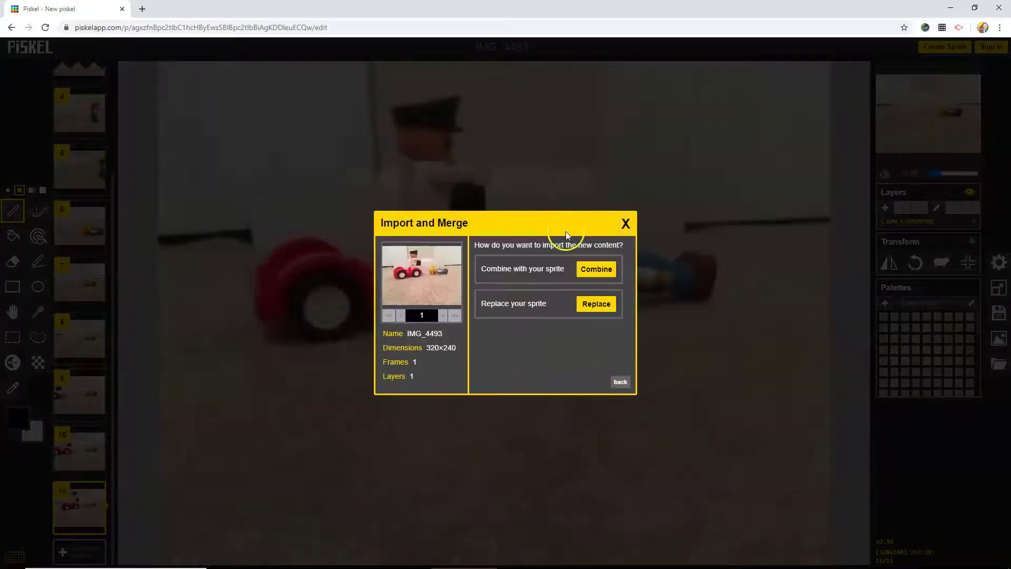
left_click(595, 266)
left_click(619, 381)
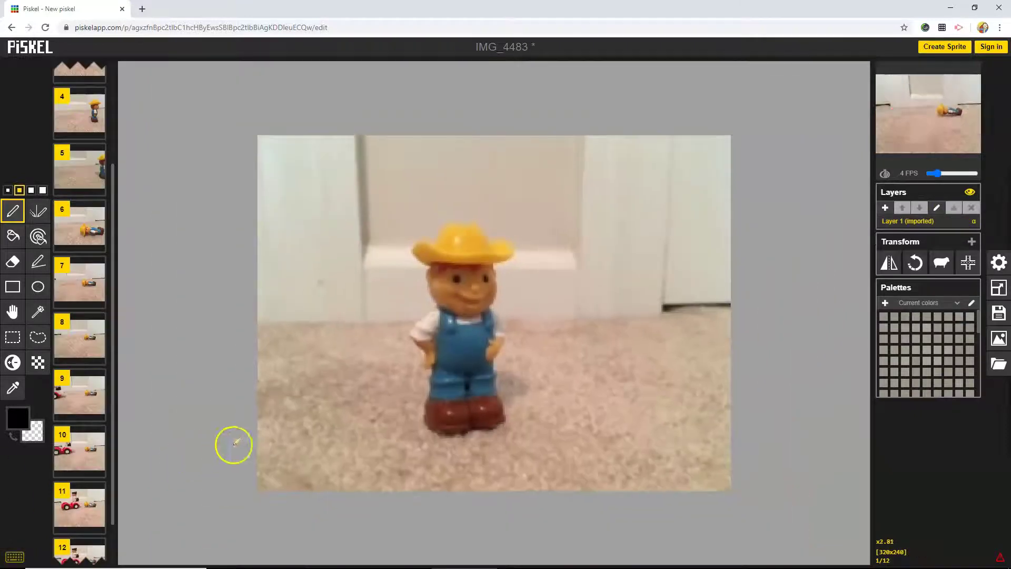
scroll(79, 490, "down", 2)
Delete the duplicate frame 12, then re-import IMG_4494 as frame 12 with layers merged.
left_click(79, 466)
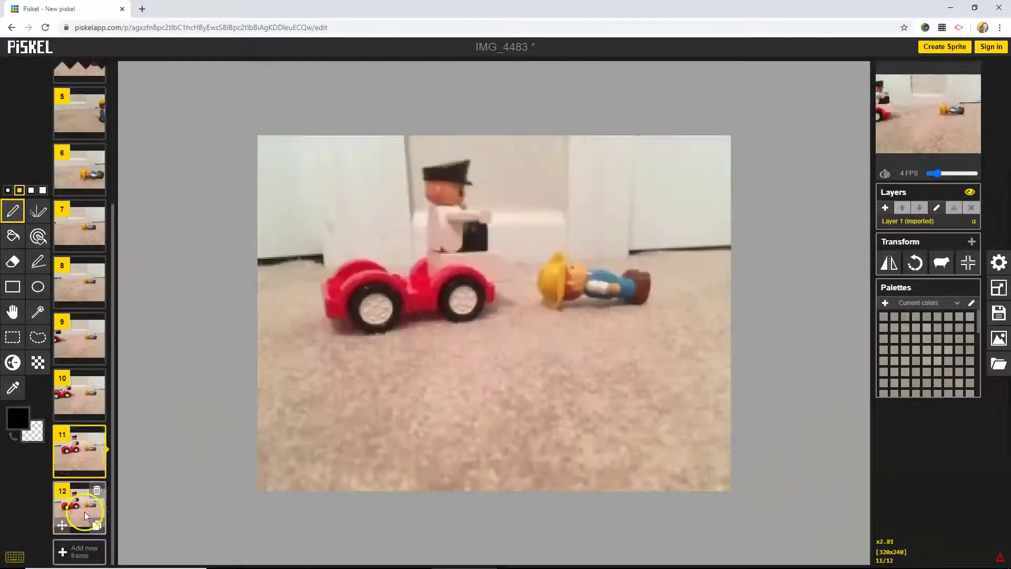
left_click(96, 494)
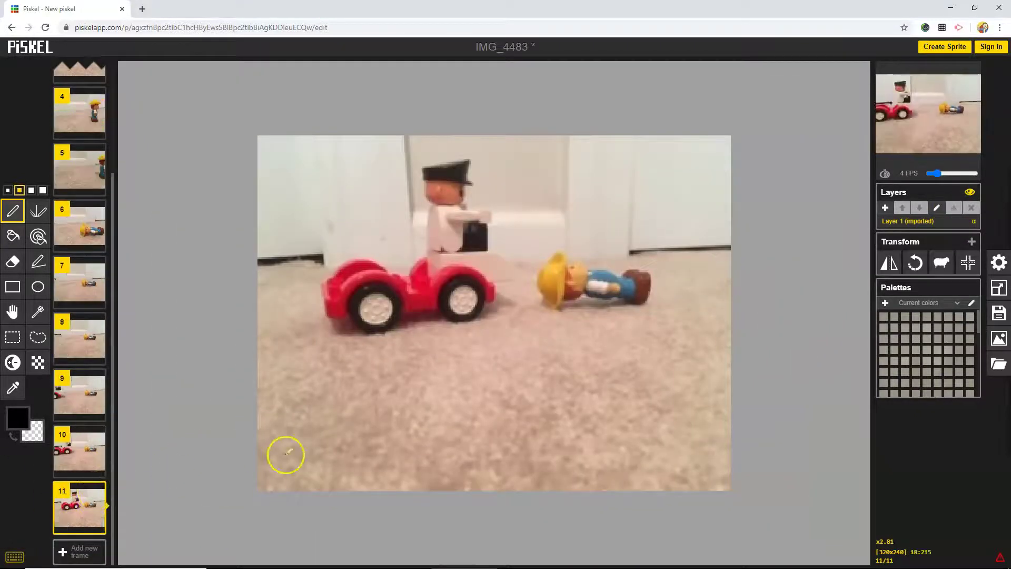
left_click(999, 364)
left_click(901, 313)
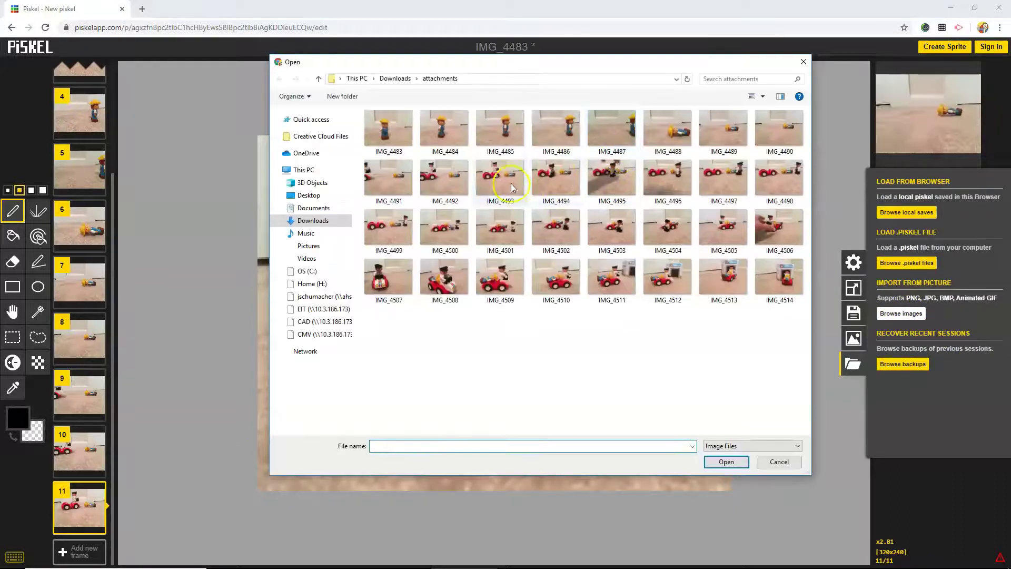
left_click(556, 180)
left_click(720, 468)
left_click(621, 377)
left_click(597, 269)
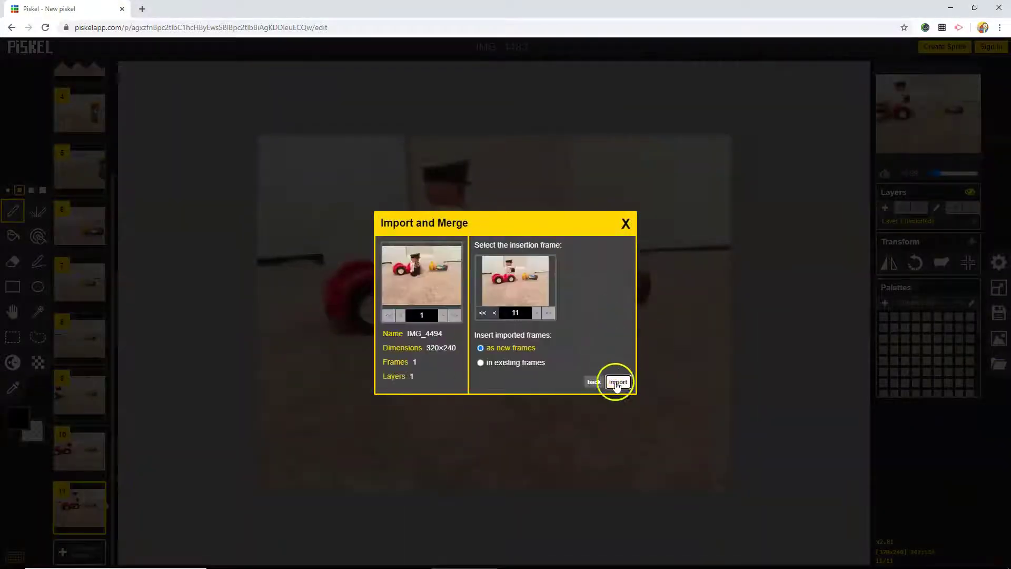
left_click(619, 379)
left_click(951, 210)
scroll(81, 506, "up", 1)
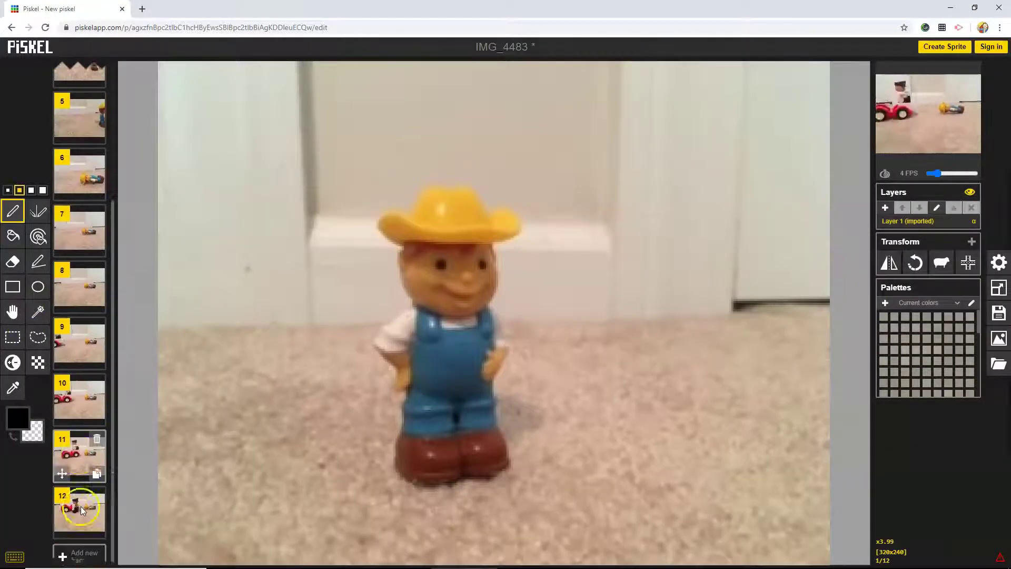
scroll(81, 546, "down", 1)
Import IMG_4495 as new frame 13 and merge its layer down.
left_click(76, 512)
left_click(996, 338)
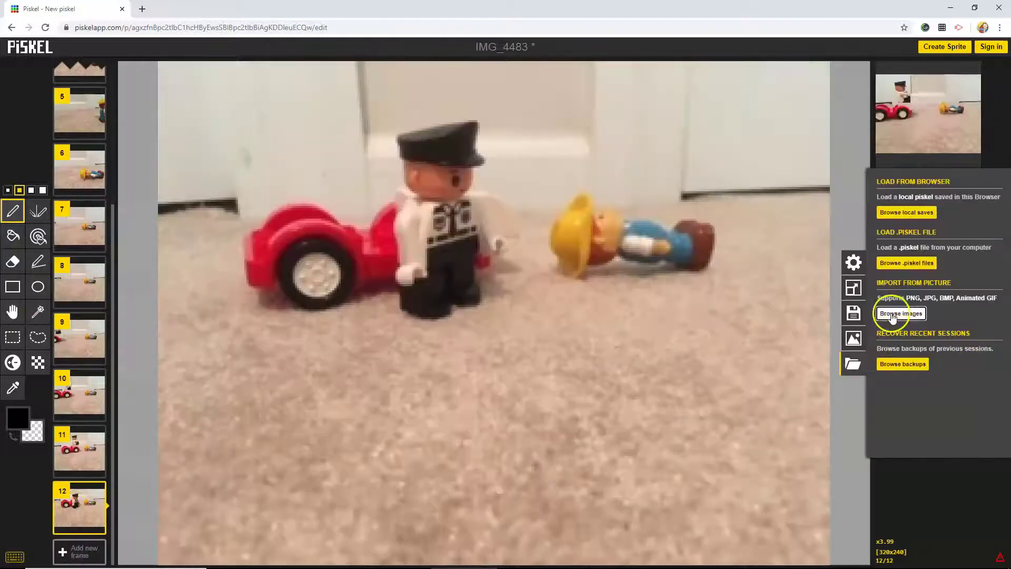
left_click(901, 312)
left_click(612, 177)
double_click(683, 274)
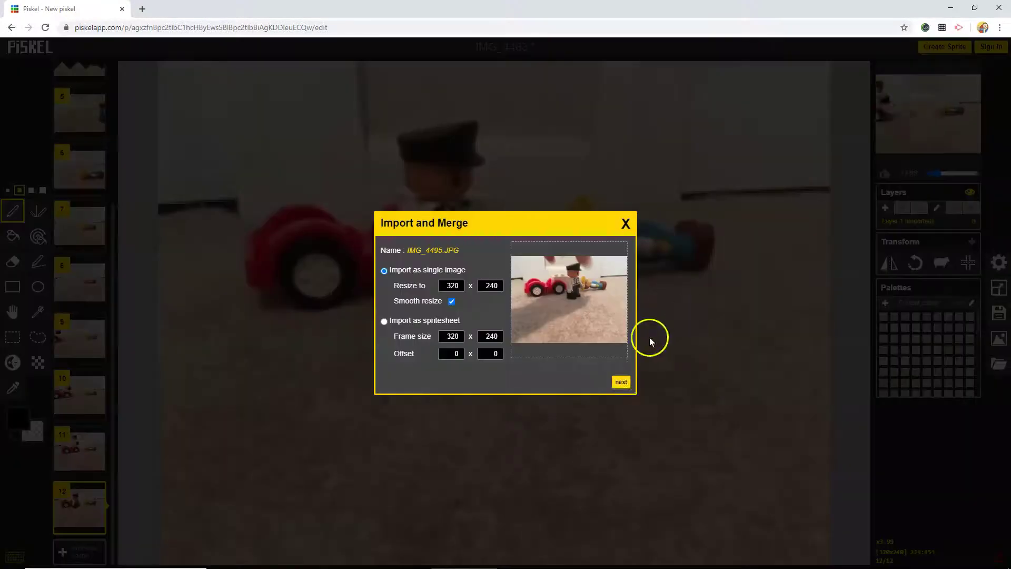
left_click(621, 381)
left_click(598, 281)
left_click(620, 381)
left_click(956, 210)
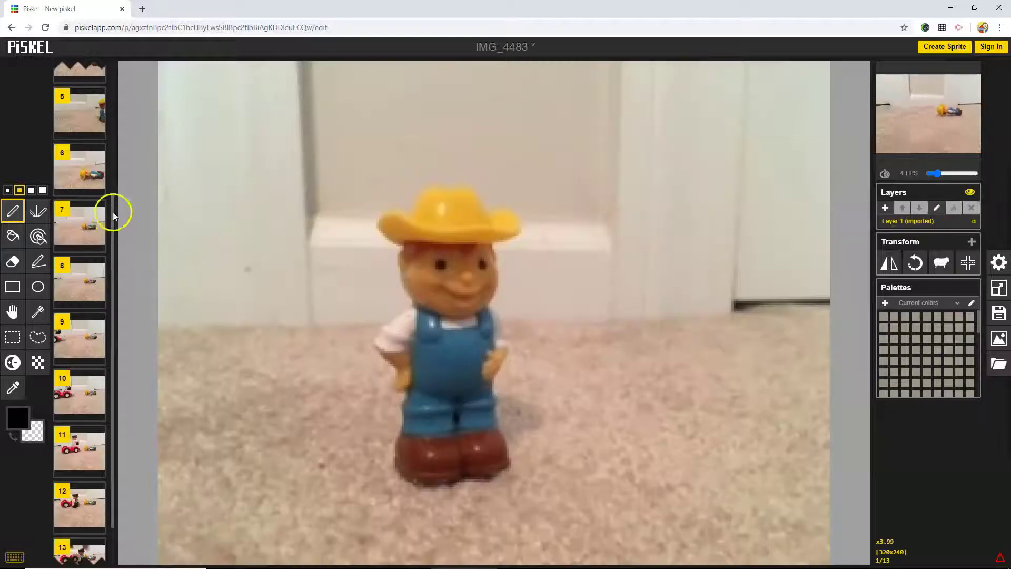
scroll(113, 214, "down", 1)
Import IMG_4496 as new frame 14.
left_click(76, 506)
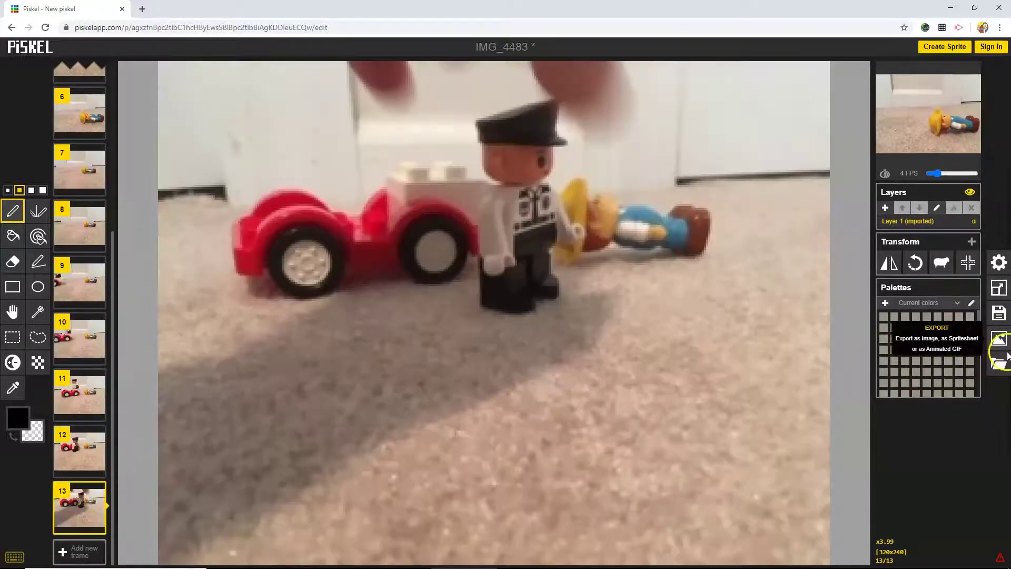
left_click(999, 338)
left_click(900, 313)
left_click(669, 173)
left_click(726, 461)
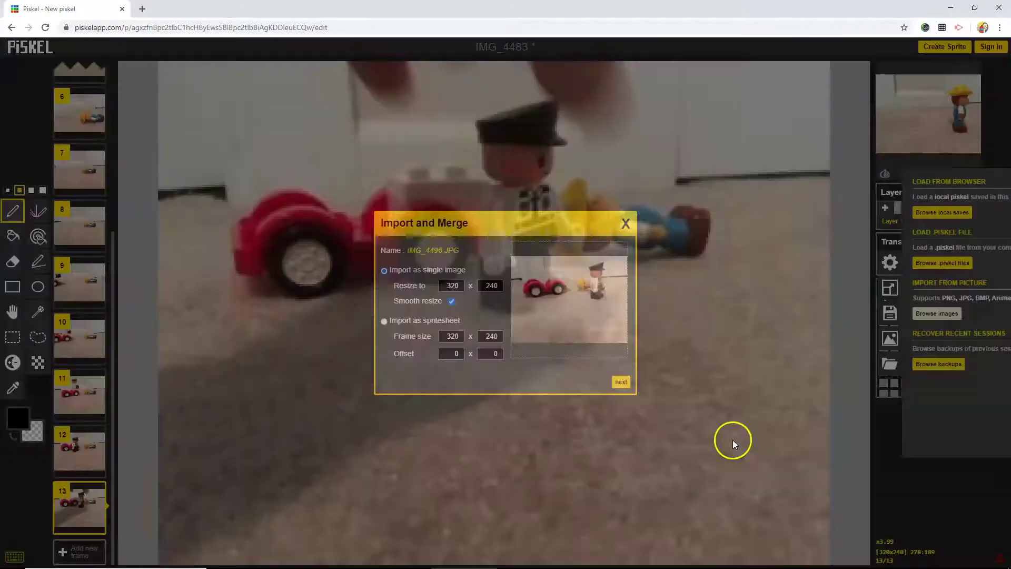
left_click(621, 381)
left_click(598, 303)
left_click(619, 381)
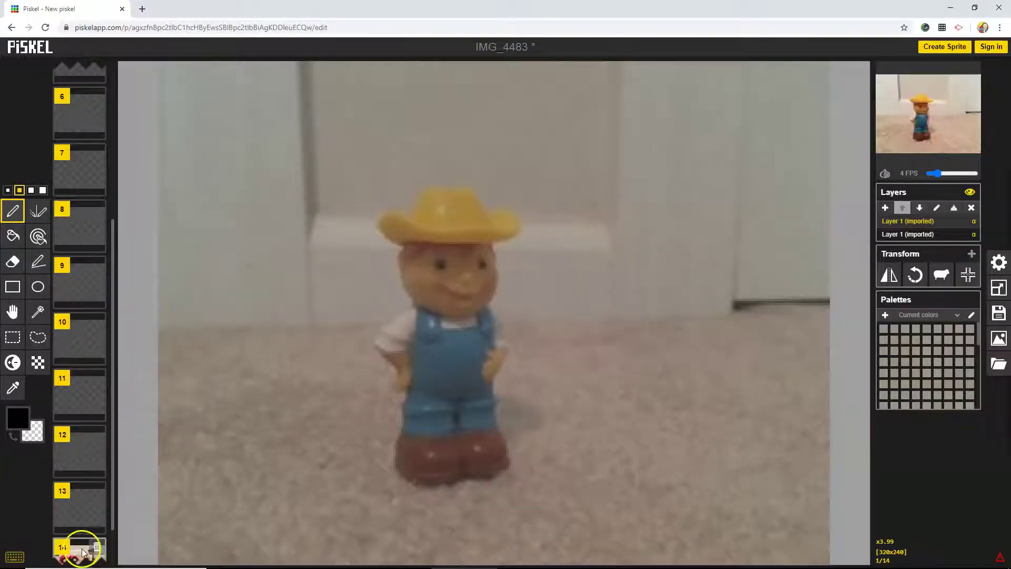
scroll(84, 545, "down", 1)
Import IMG_4497 as new frame 15 and merge the duplicate layers down.
left_click(79, 510)
left_click(998, 338)
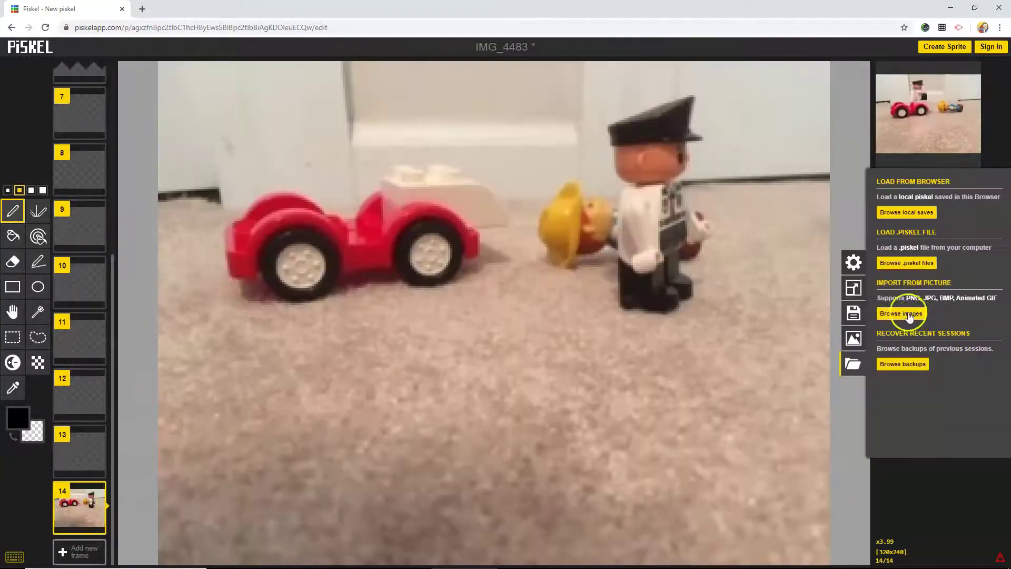
left_click(909, 314)
left_click(726, 462)
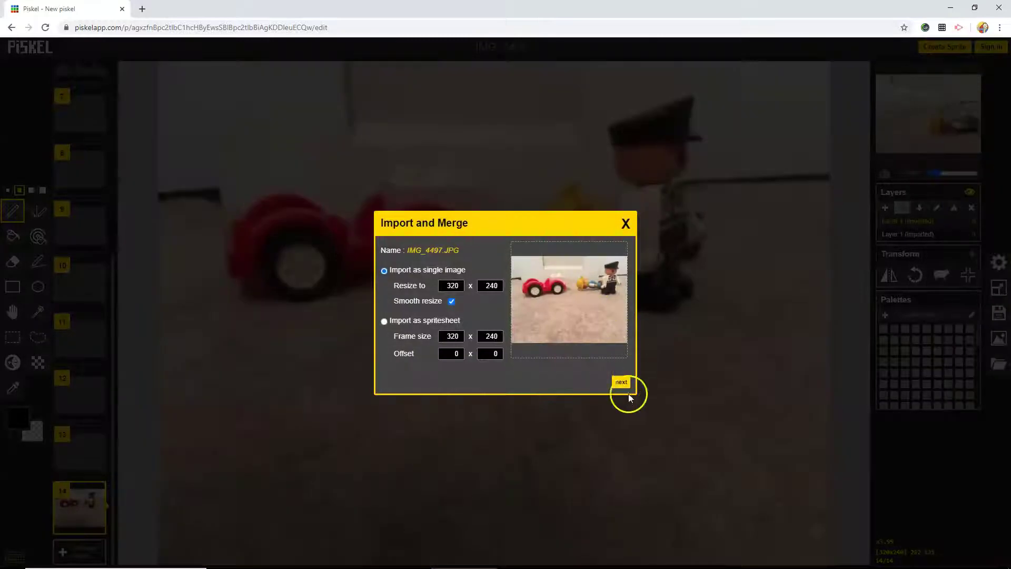
left_click(622, 382)
left_click(600, 303)
left_click(617, 381)
left_click(955, 208)
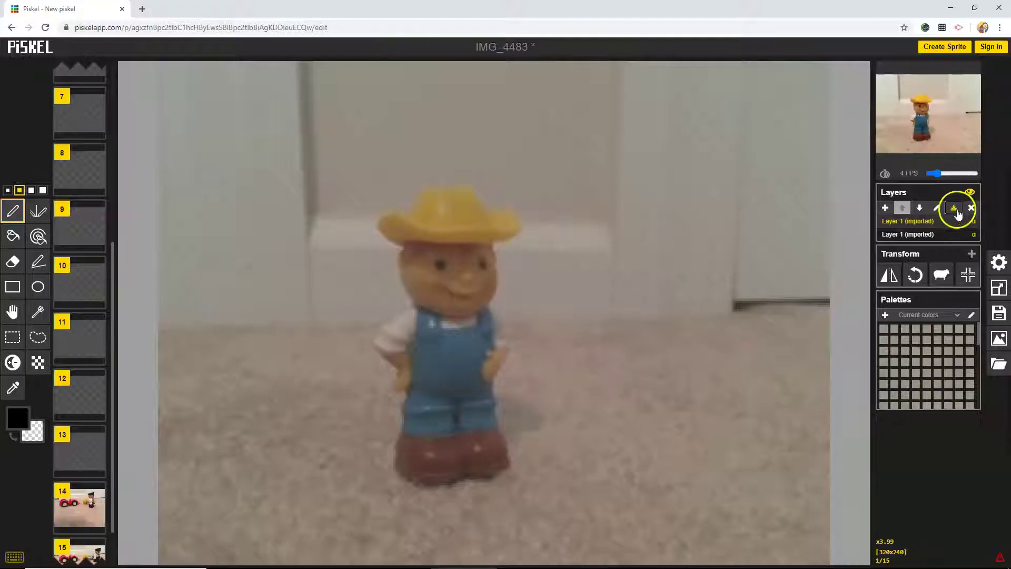
left_click(79, 506)
Import IMG_4498 as new frame 16 and merge its layer.
left_click(954, 207)
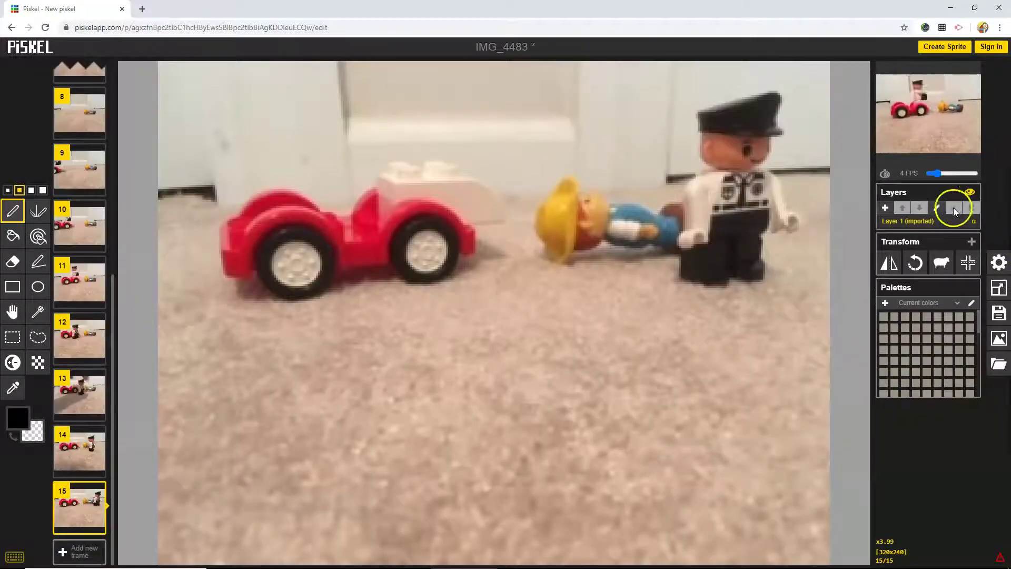
left_click(998, 338)
left_click(901, 313)
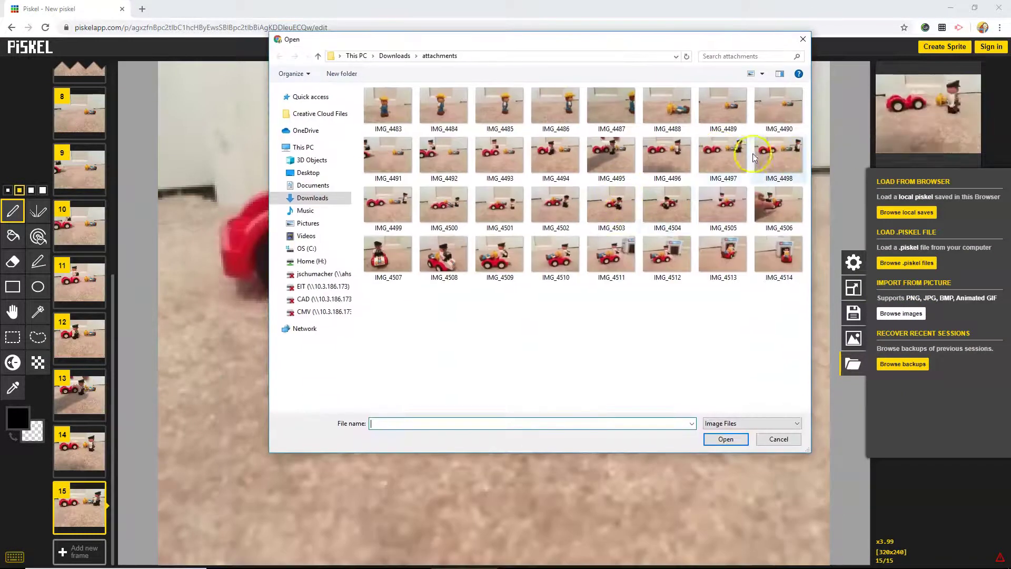
left_click(779, 158)
left_click(726, 439)
left_click(620, 383)
left_click(597, 267)
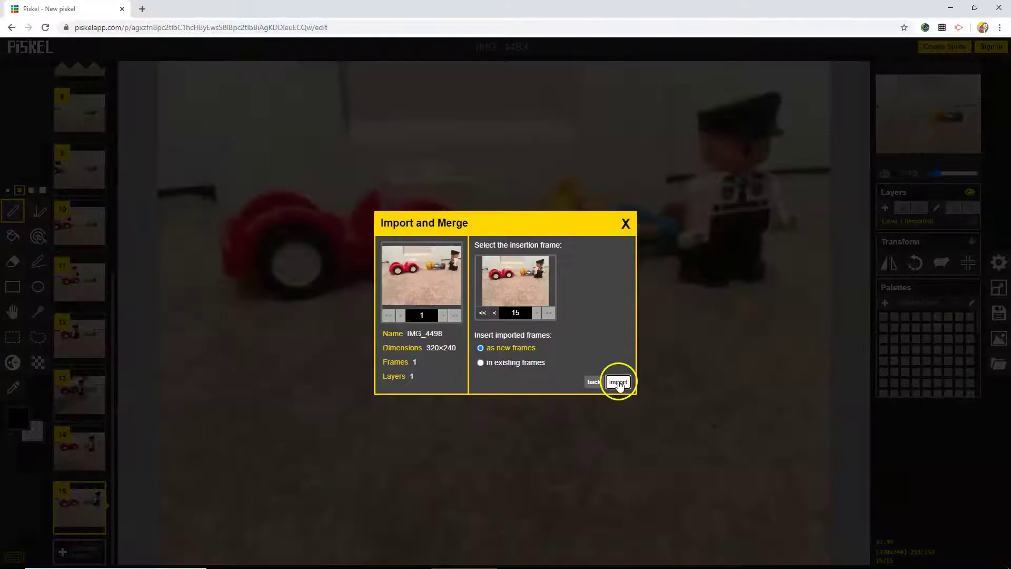
left_click(617, 385)
left_click(79, 553)
Import IMG_4500 as new frame 17 and merge its layer.
left_click(954, 207)
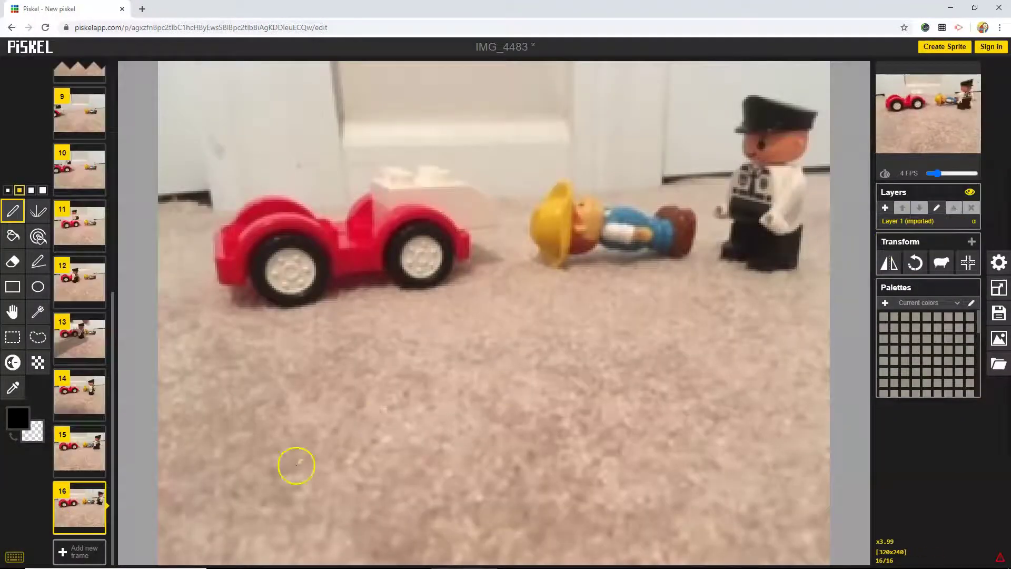
left_click(998, 369)
left_click(901, 312)
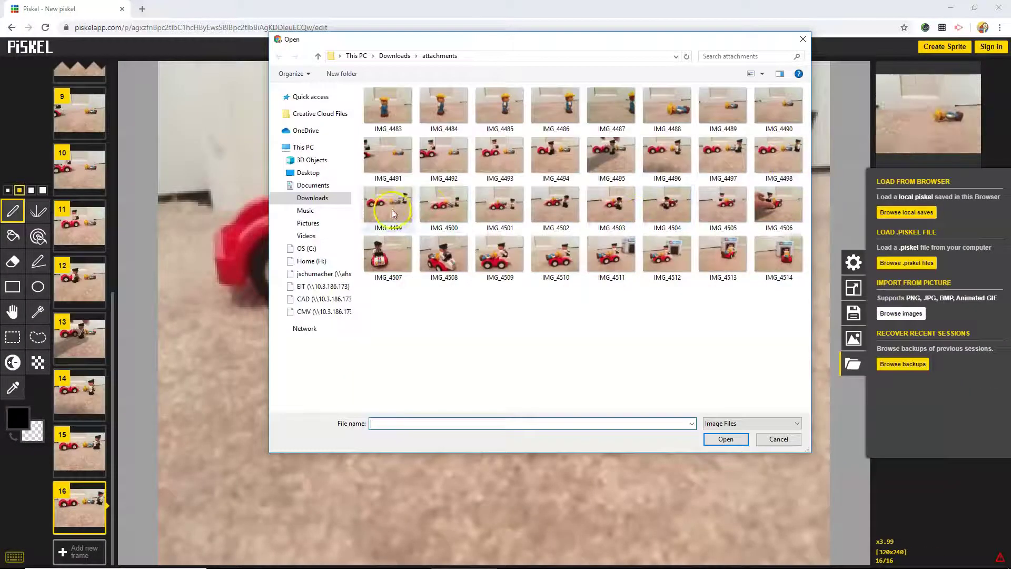
left_click(443, 207)
left_click(726, 439)
left_click(621, 383)
left_click(597, 268)
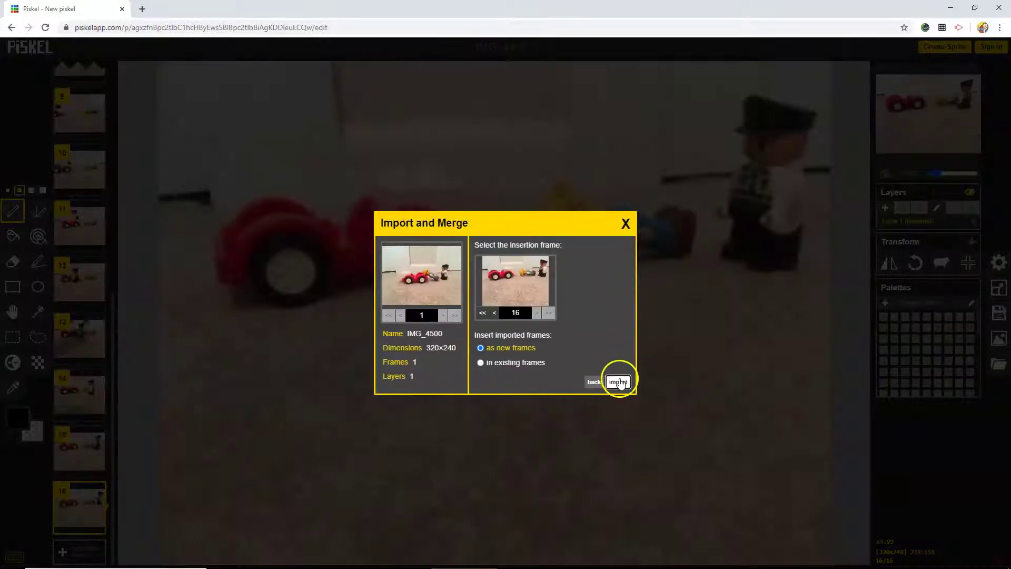
left_click(619, 383)
left_click(91, 510)
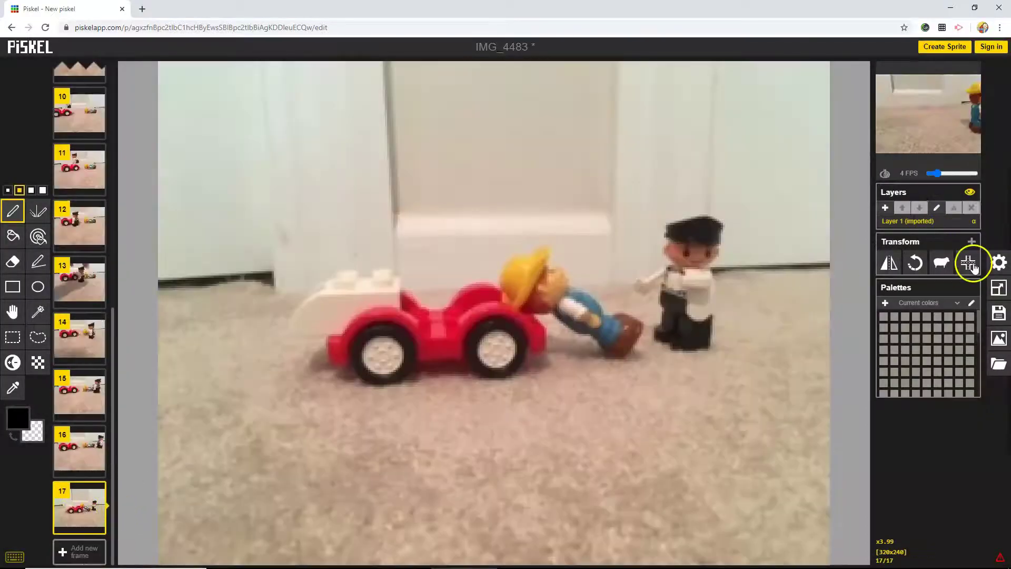
Import IMG_4501 as new frame 18.
left_click(999, 364)
left_click(908, 315)
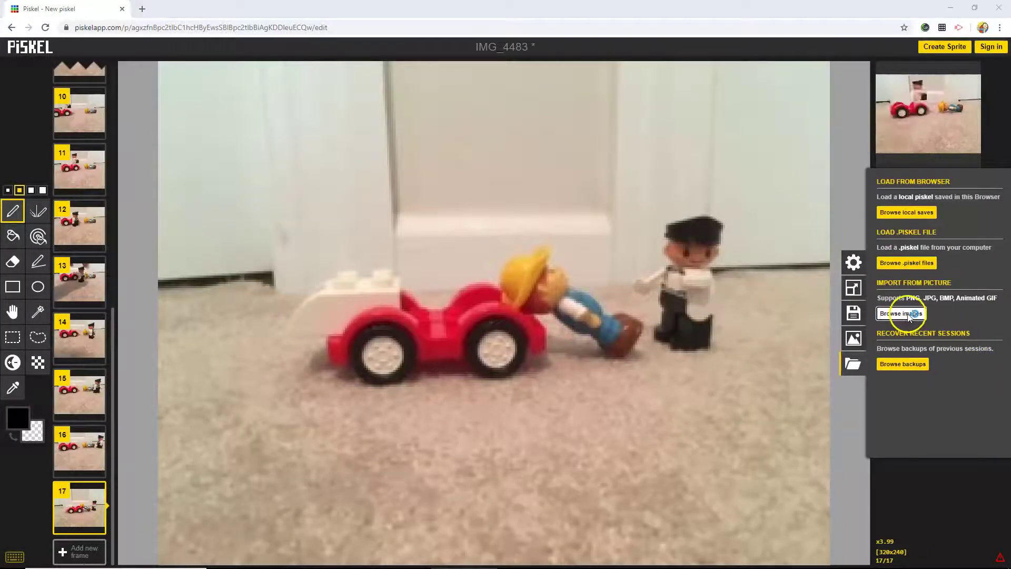
left_click(726, 438)
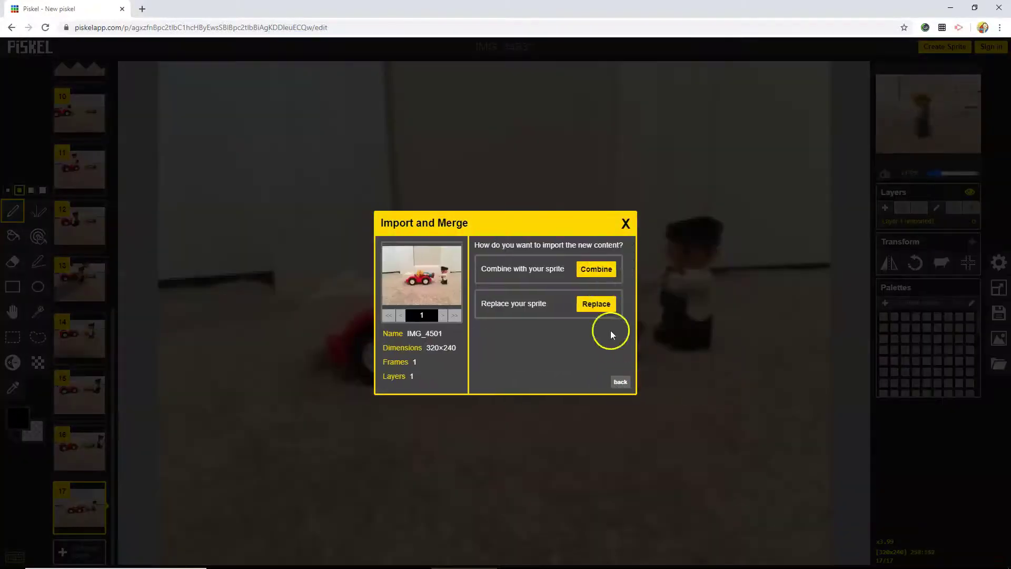
left_click(593, 271)
left_click(617, 381)
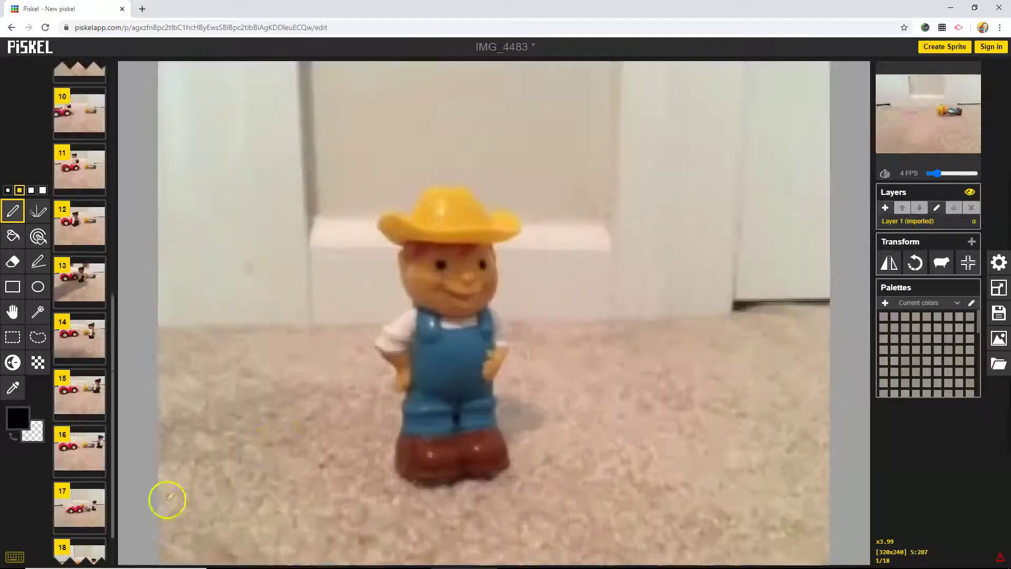
Merge the duplicate layer down and import IMG_4502 as new frame 19.
left_click(79, 506)
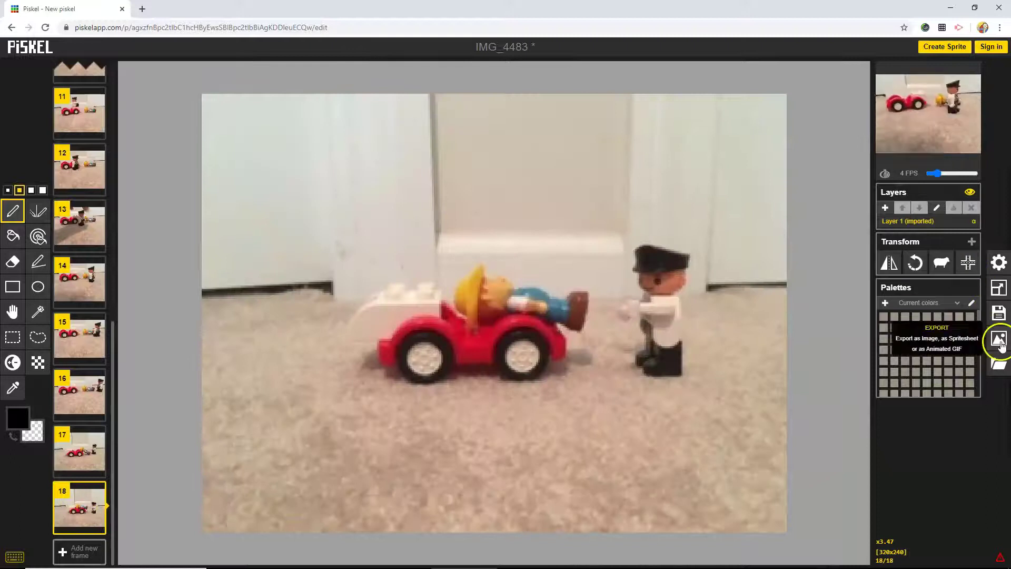
left_click(998, 364)
left_click(908, 313)
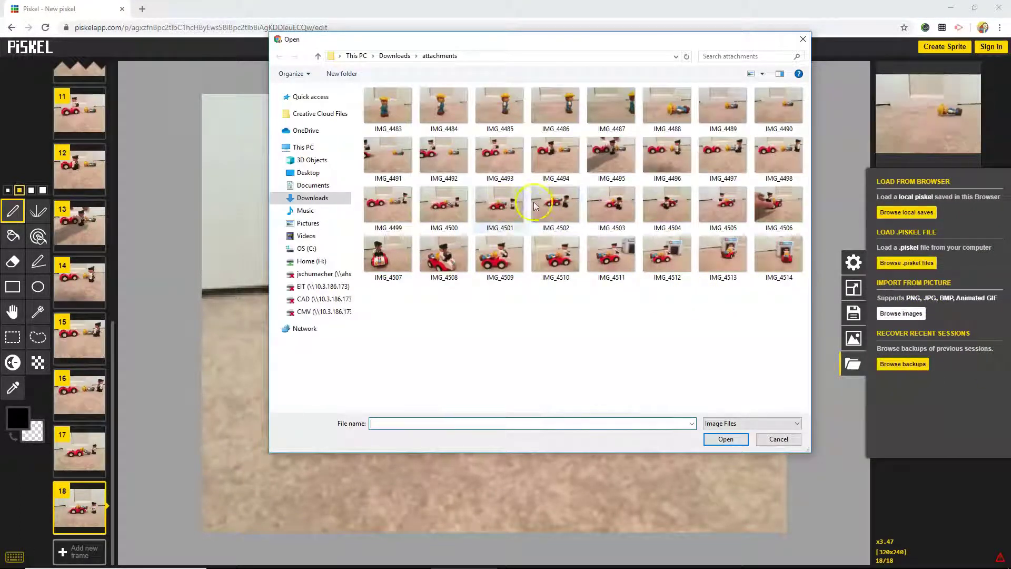
left_click(559, 206)
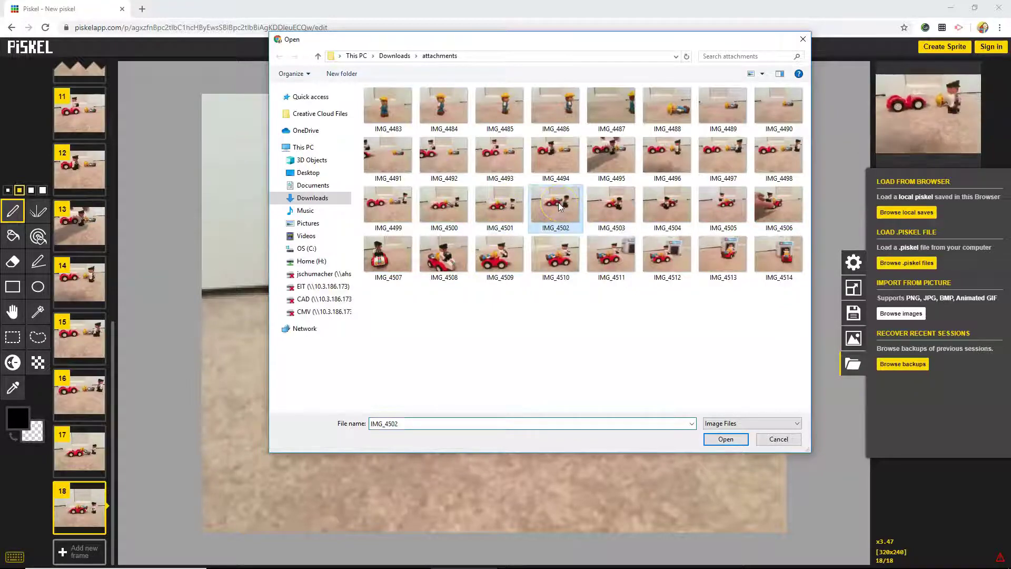
left_click(725, 439)
left_click(621, 380)
left_click(600, 269)
left_click(616, 381)
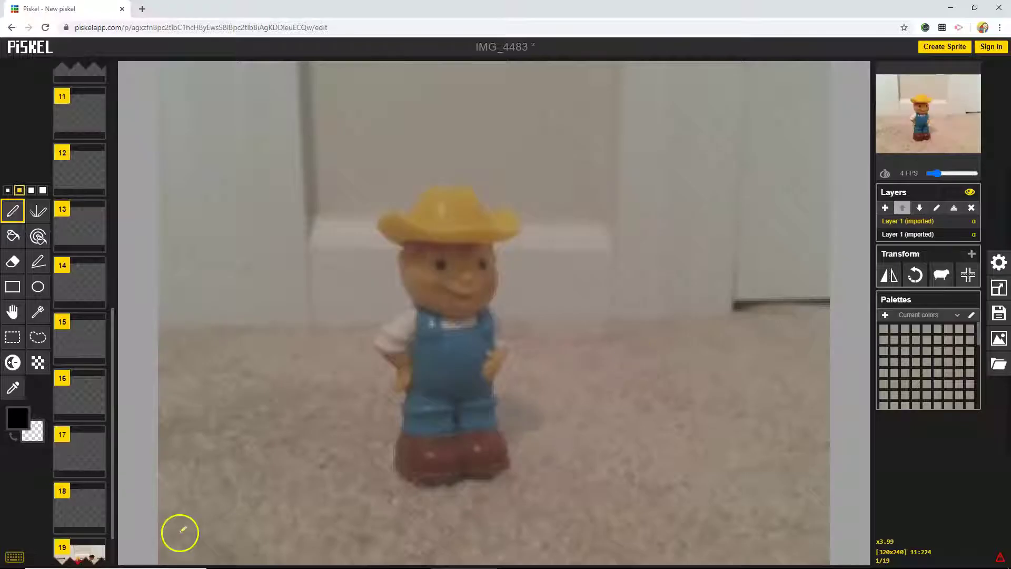
scroll(113, 483, "down", 1)
Import IMG_4503, combined with the sprite, as new frame 20.
left_click(80, 510)
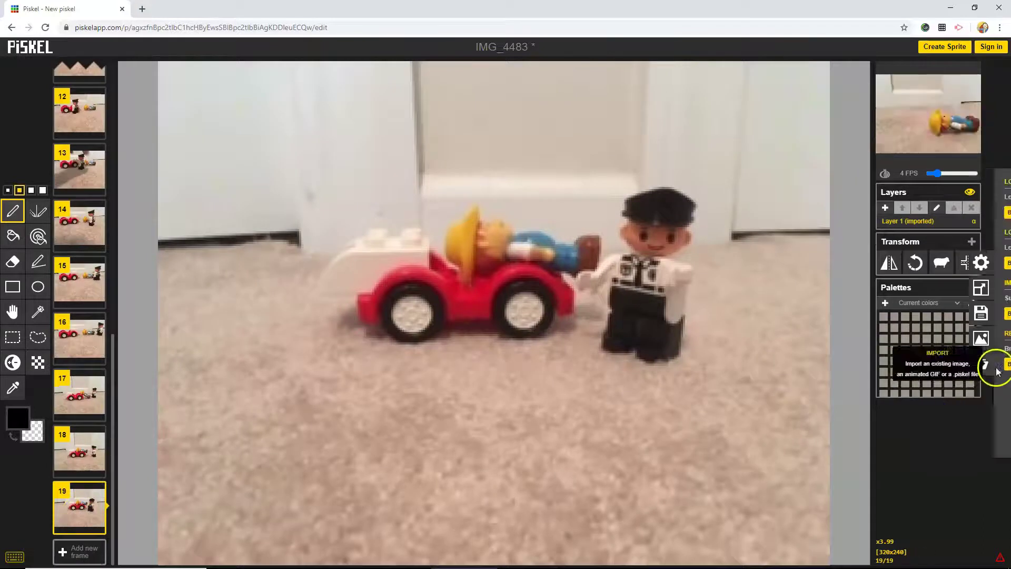
left_click(999, 363)
left_click(901, 313)
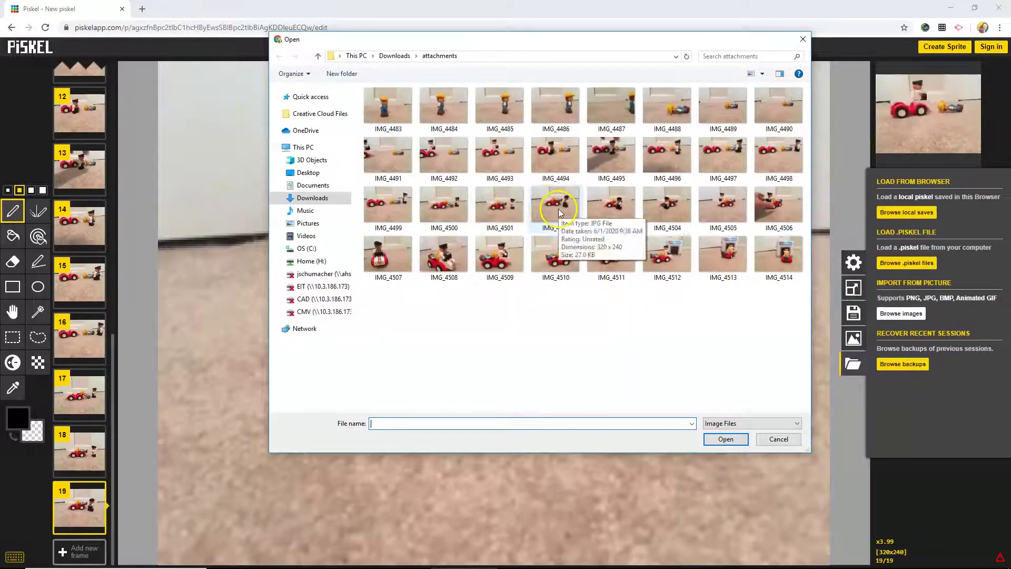
left_click(612, 207)
left_click(726, 440)
left_click(612, 269)
left_click(616, 381)
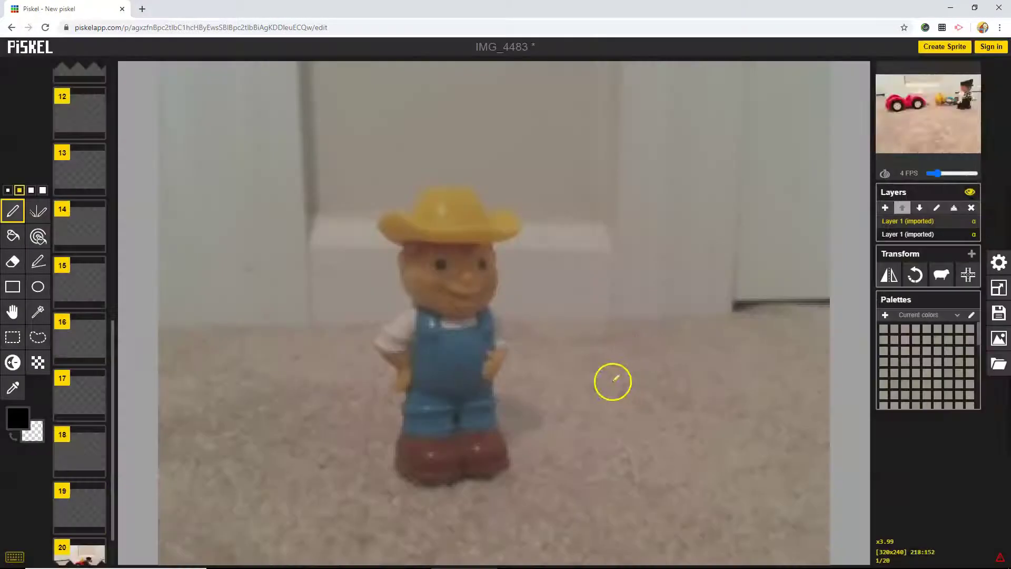
scroll(79, 526, "down", 1)
scroll(79, 525, "down", 1)
Add IMG_4504 as new frame 21 and merge its layer down.
left_click(80, 509)
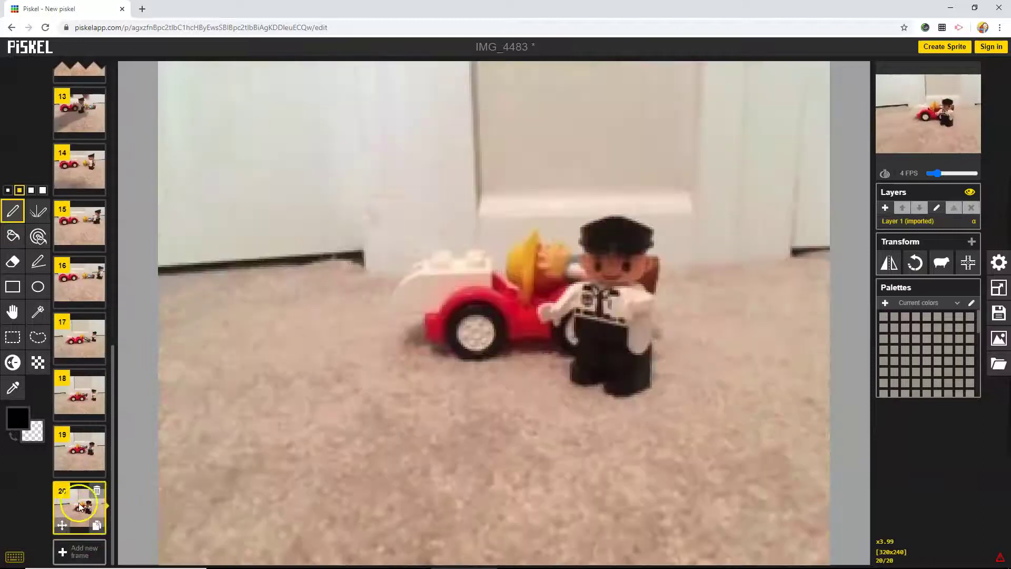
left_click(999, 364)
left_click(901, 314)
left_click(671, 205)
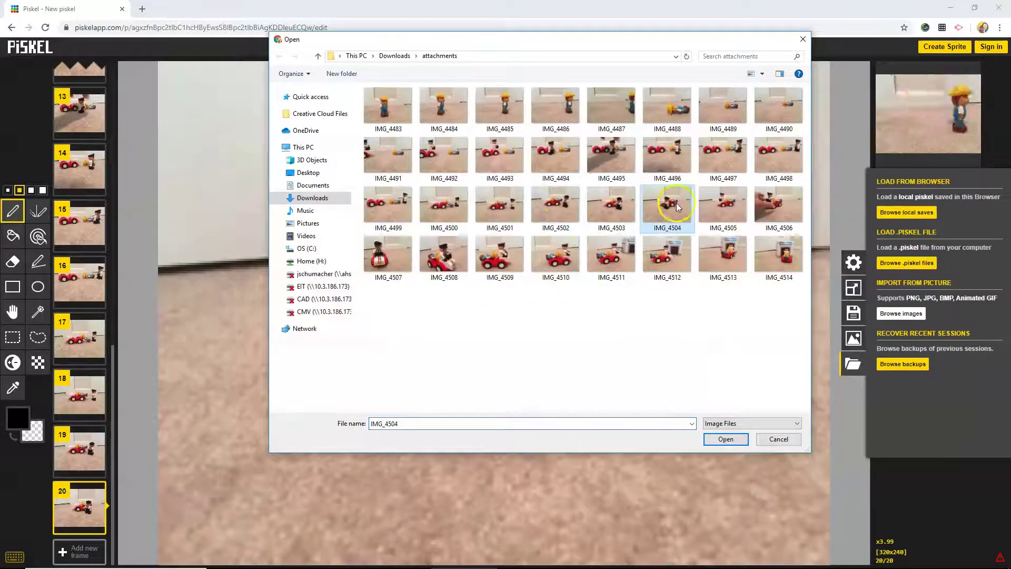
left_click(727, 440)
left_click(625, 384)
left_click(598, 267)
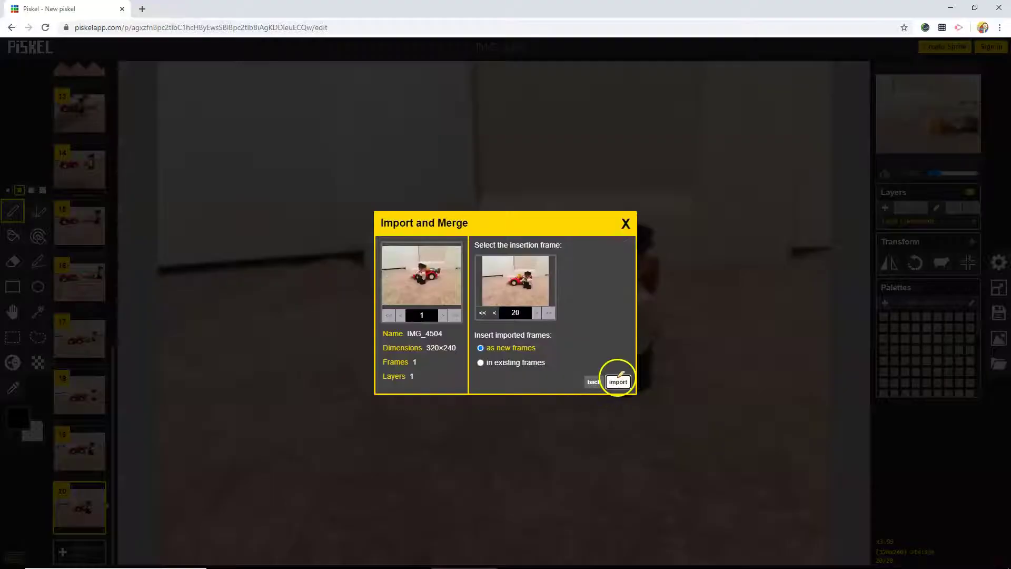
left_click(621, 380)
left_click(79, 506)
Import IMG_4505 as new frame 22, then merge the imported layer down.
left_click(953, 208)
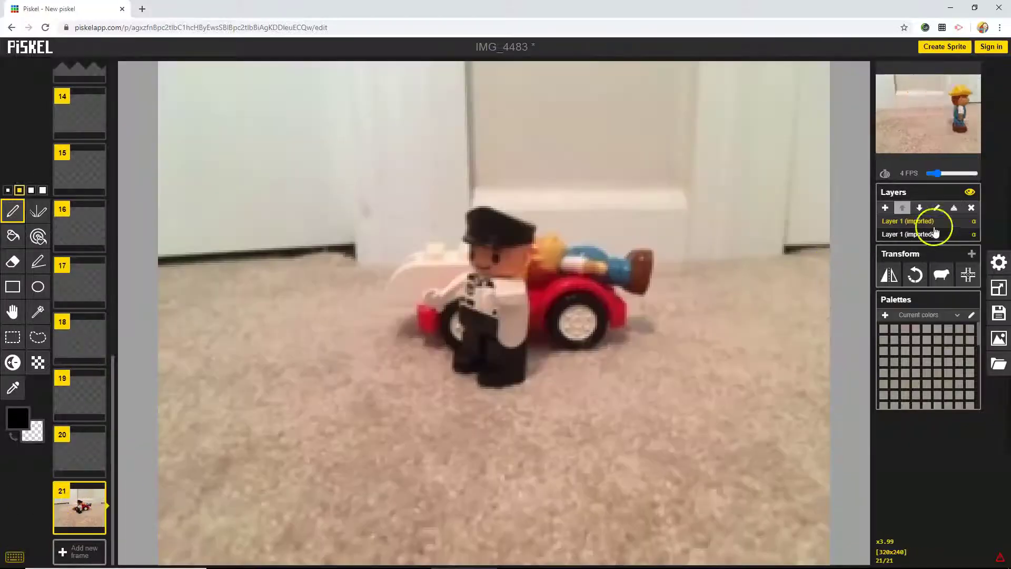
left_click(999, 364)
left_click(902, 313)
left_click(724, 207)
left_click(726, 440)
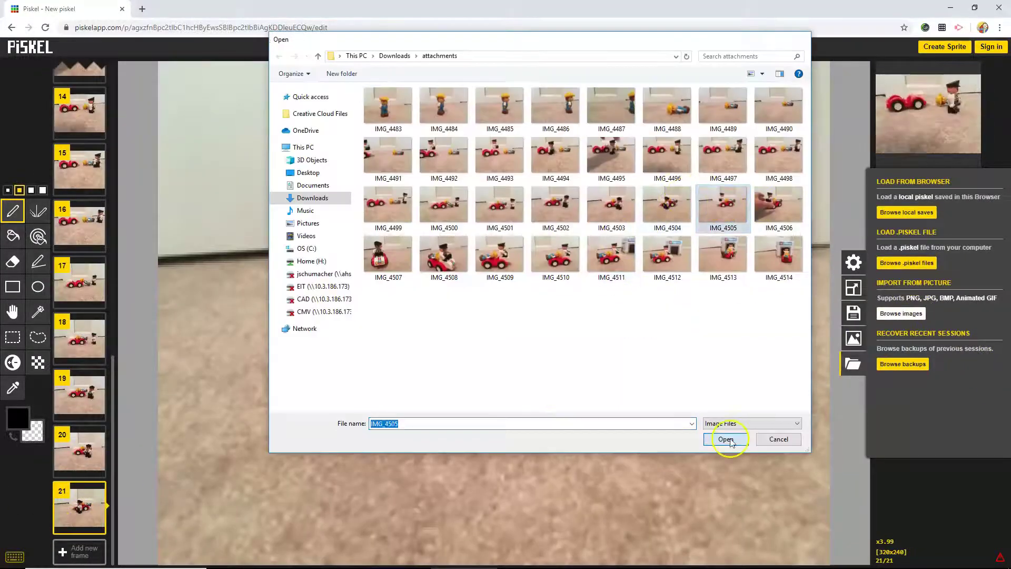
left_click(626, 379)
left_click(609, 278)
left_click(621, 379)
left_click(954, 208)
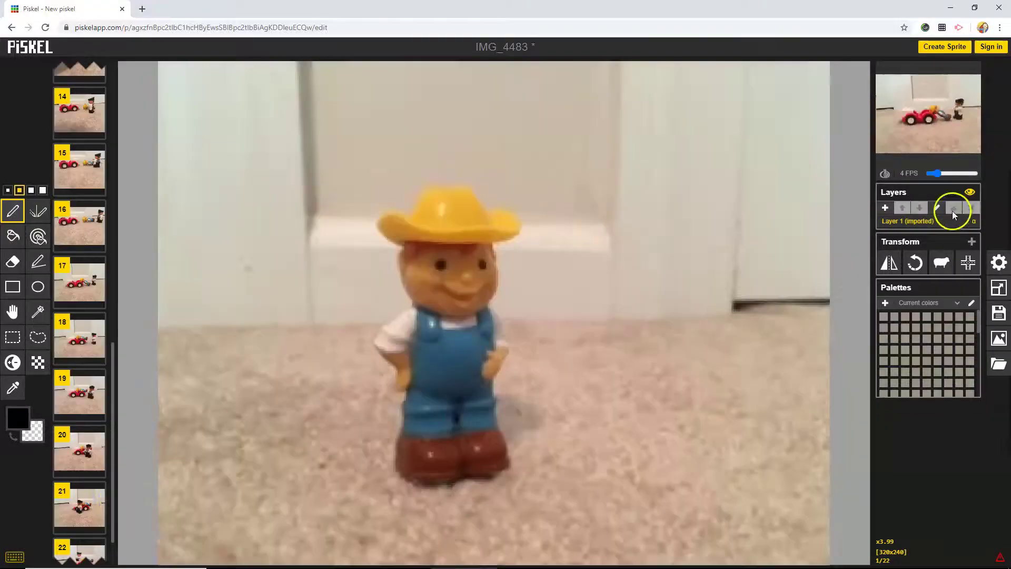
scroll(79, 506, "down", 1)
Bring in IMG_4507 as new frame 23 and merge its layer into the one below.
left_click(79, 506)
left_click(1000, 368)
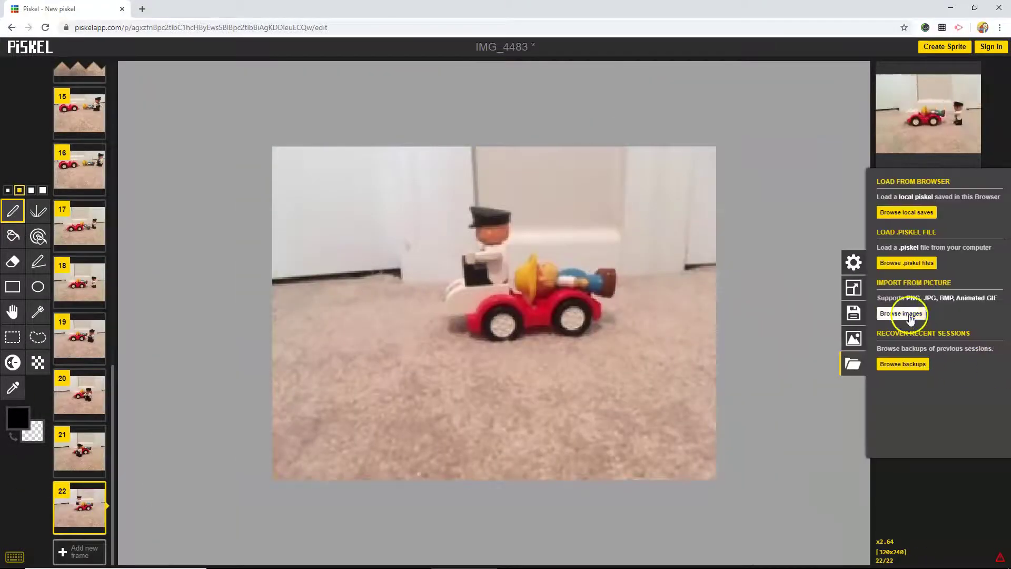
left_click(902, 314)
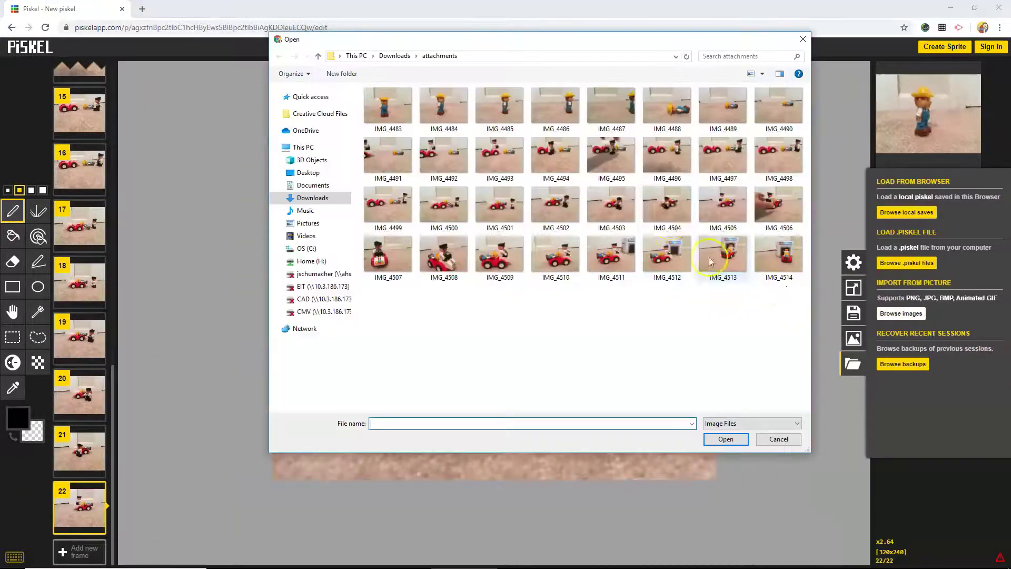
left_click(725, 440)
left_click(621, 379)
left_click(592, 267)
left_click(621, 379)
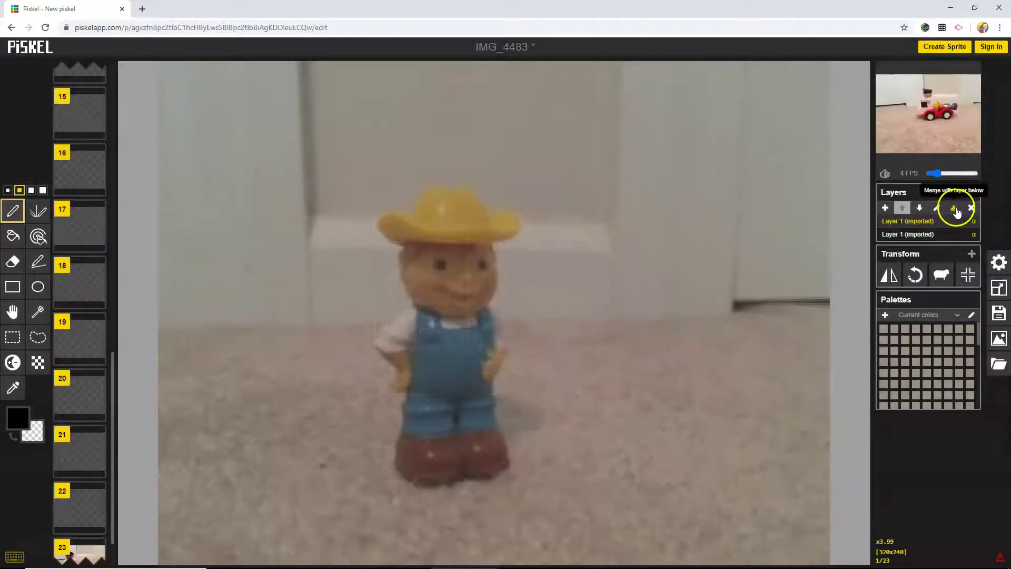
left_click(956, 211)
scroll(87, 509, "down", 1)
Add IMG_4508 as new frame 24, merging the imported layer down.
left_click(80, 509)
left_click(999, 363)
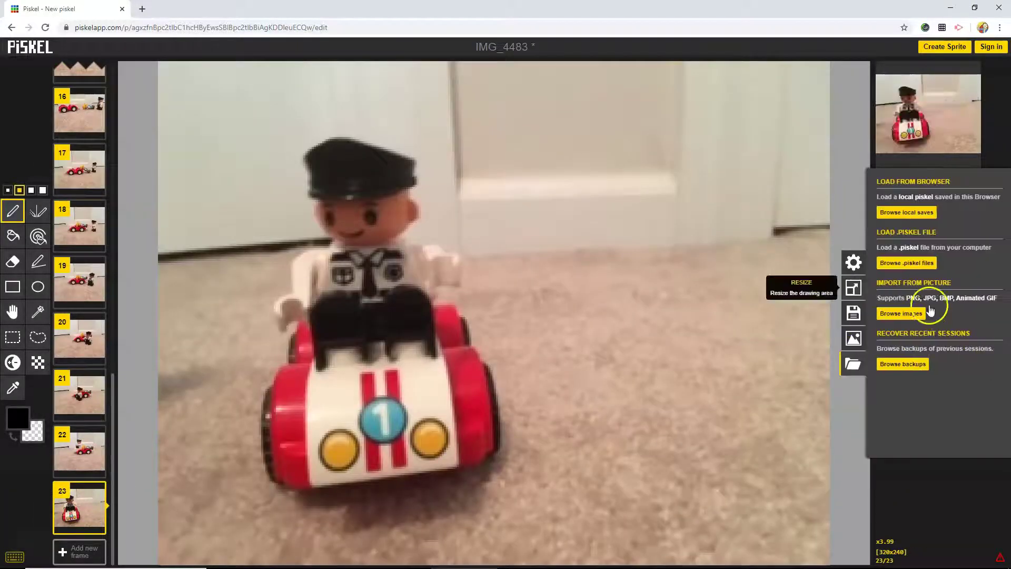
left_click(902, 314)
left_click(445, 261)
left_click(723, 441)
left_click(622, 379)
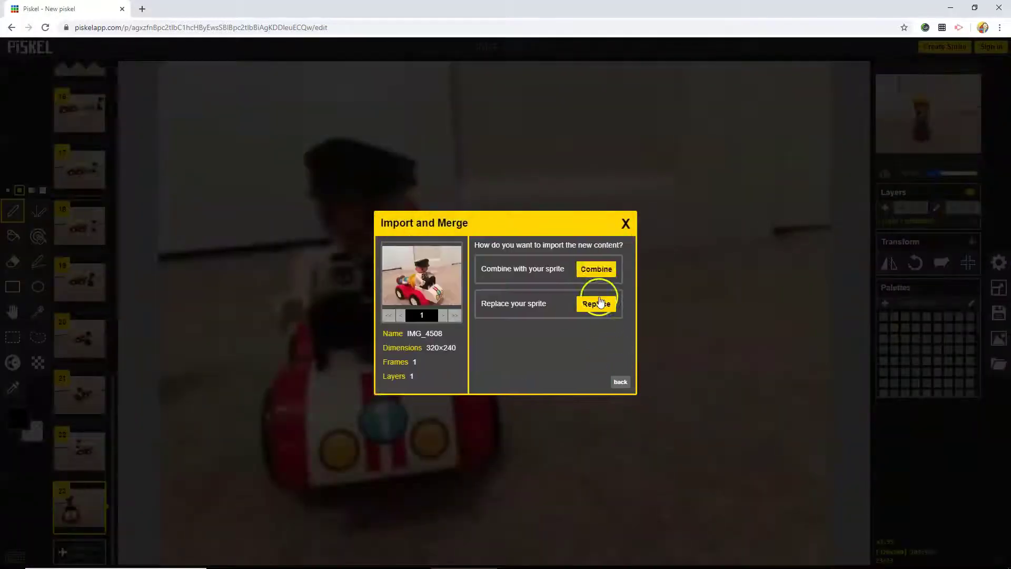
left_click(593, 269)
left_click(619, 379)
left_click(957, 211)
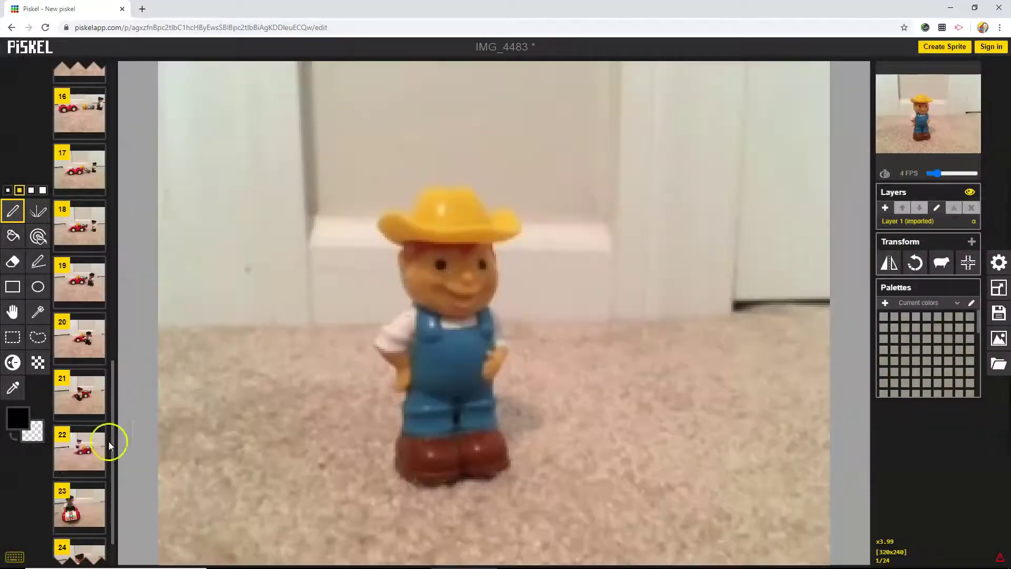
scroll(95, 474, "down", 1)
Import IMG_4509 as new frame 25.
left_click(83, 505)
left_click(999, 363)
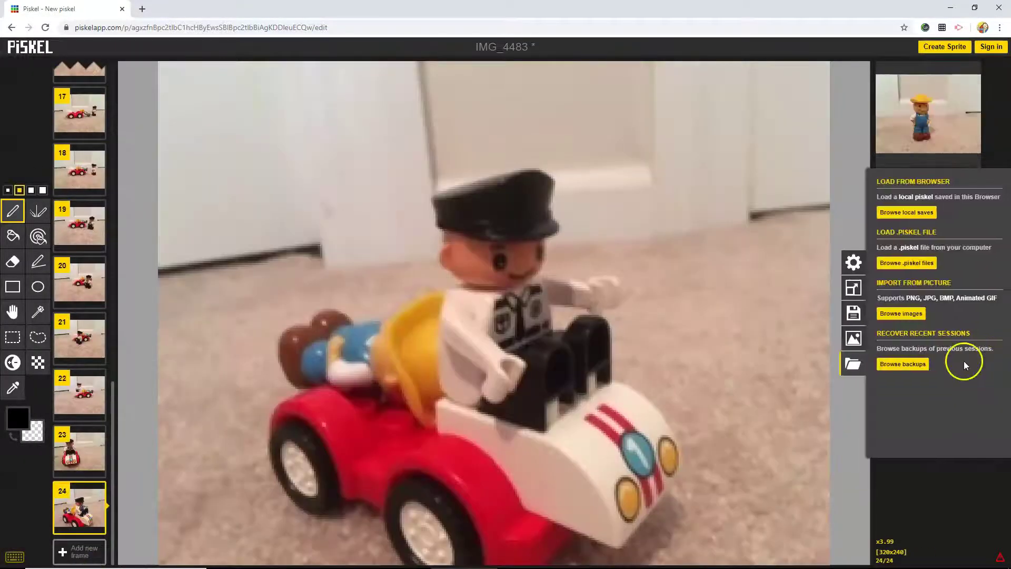
left_click(908, 314)
left_click(492, 270)
left_click(716, 440)
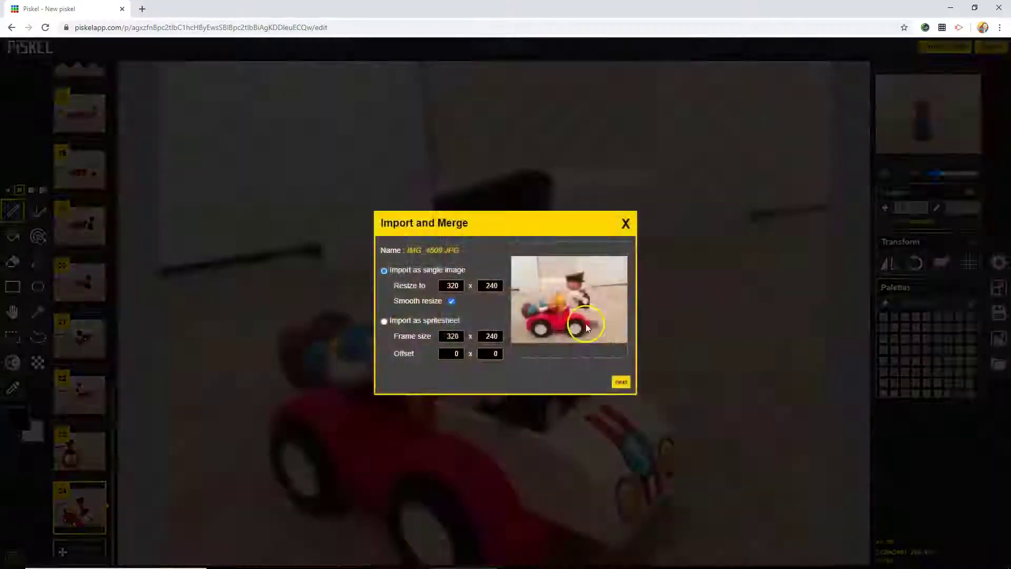
left_click(621, 382)
left_click(599, 270)
left_click(614, 379)
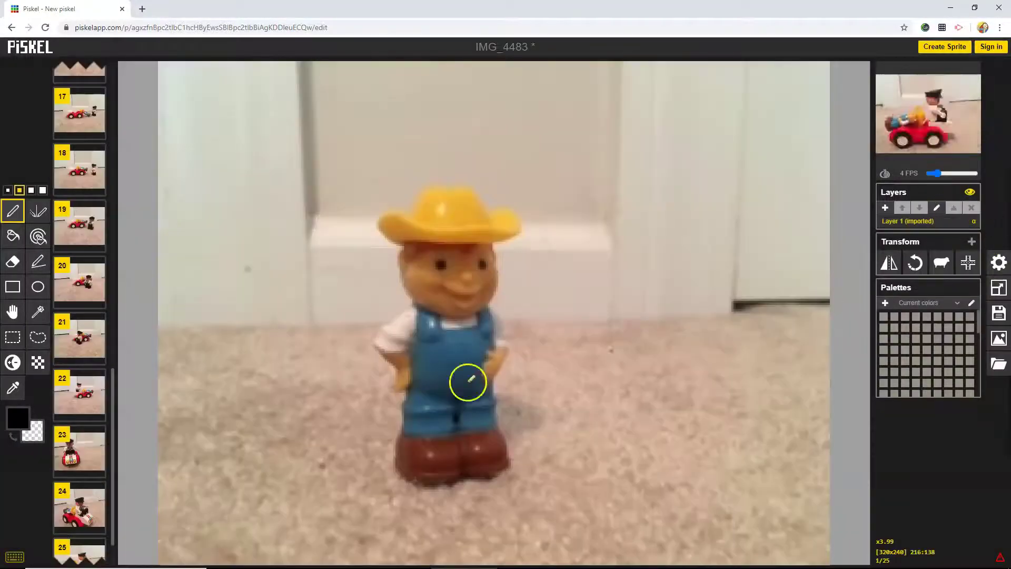
Add IMG_4510 to the end as new frame 26.
left_click(79, 509)
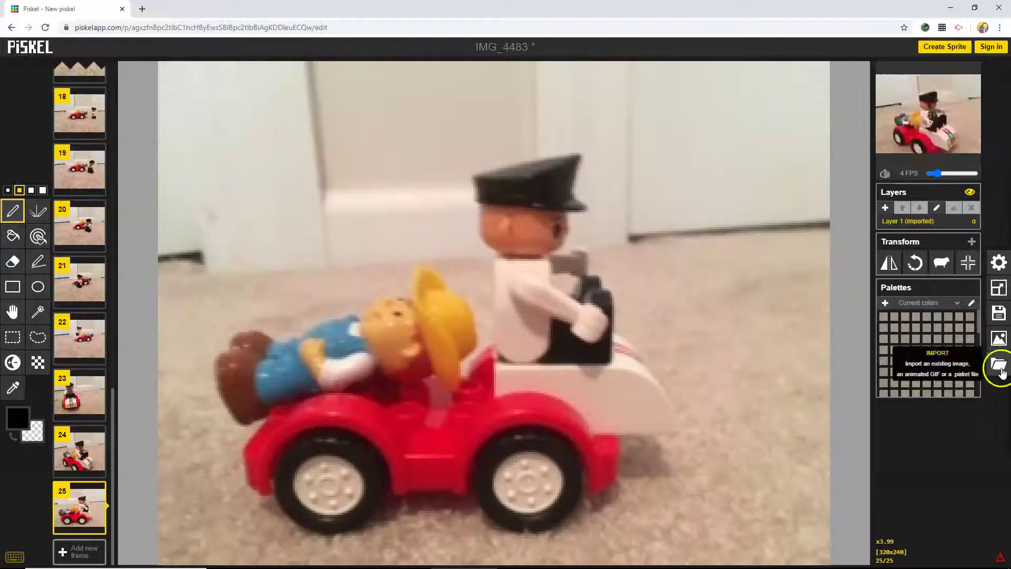
left_click(999, 364)
left_click(907, 314)
left_click(555, 259)
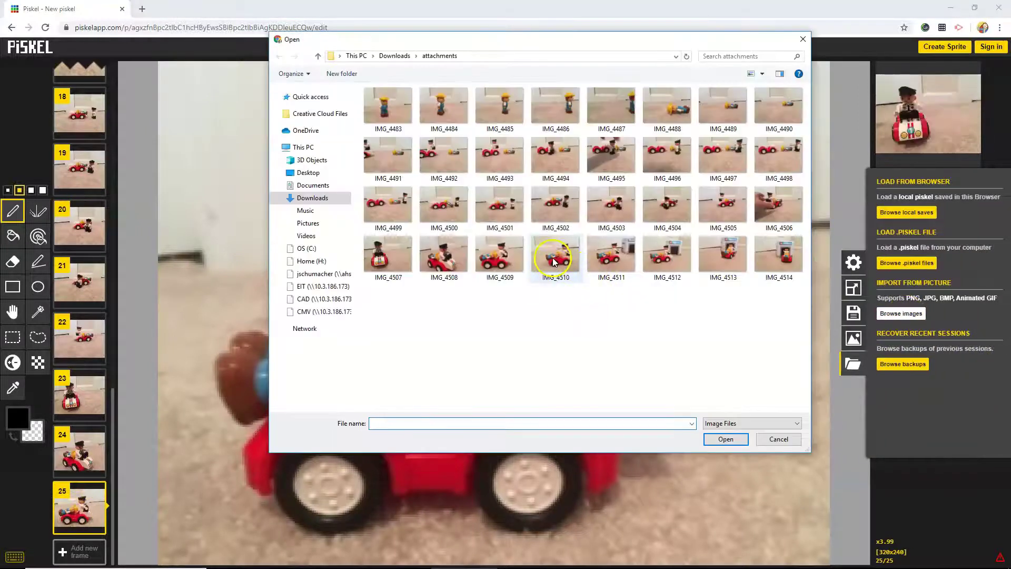
left_click(724, 439)
left_click(600, 269)
left_click(613, 374)
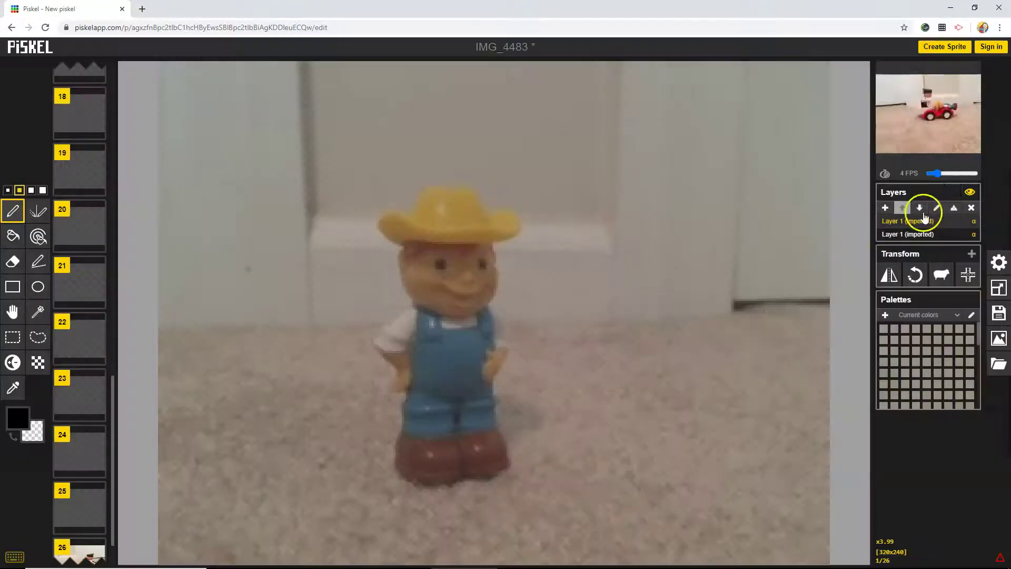
scroll(79, 475, "down", 1)
Merge the imported layer down and import IMG_4511 as new frame 27.
left_click(79, 510)
left_click(1000, 364)
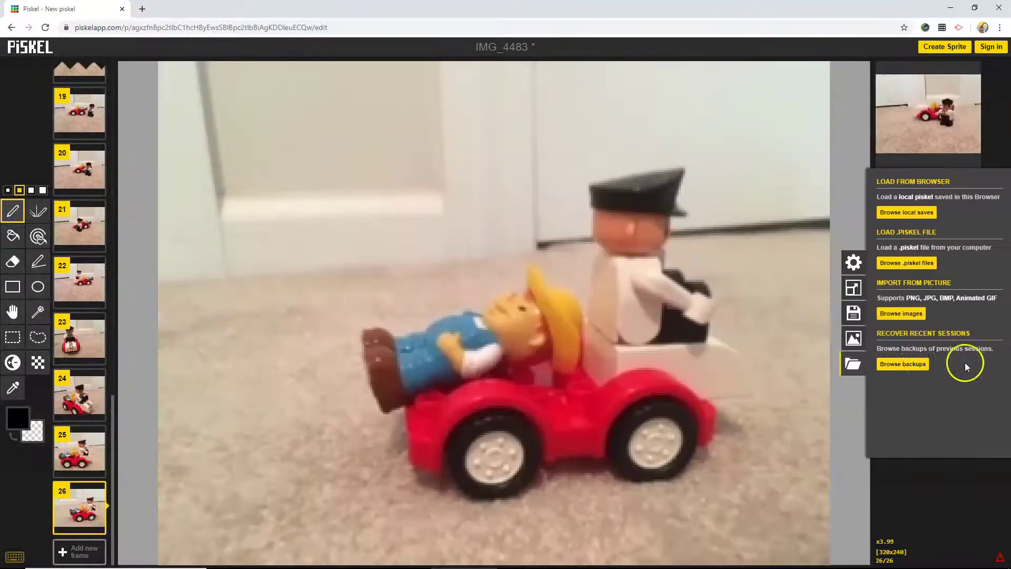
left_click(905, 362)
left_click(678, 184)
left_click(999, 364)
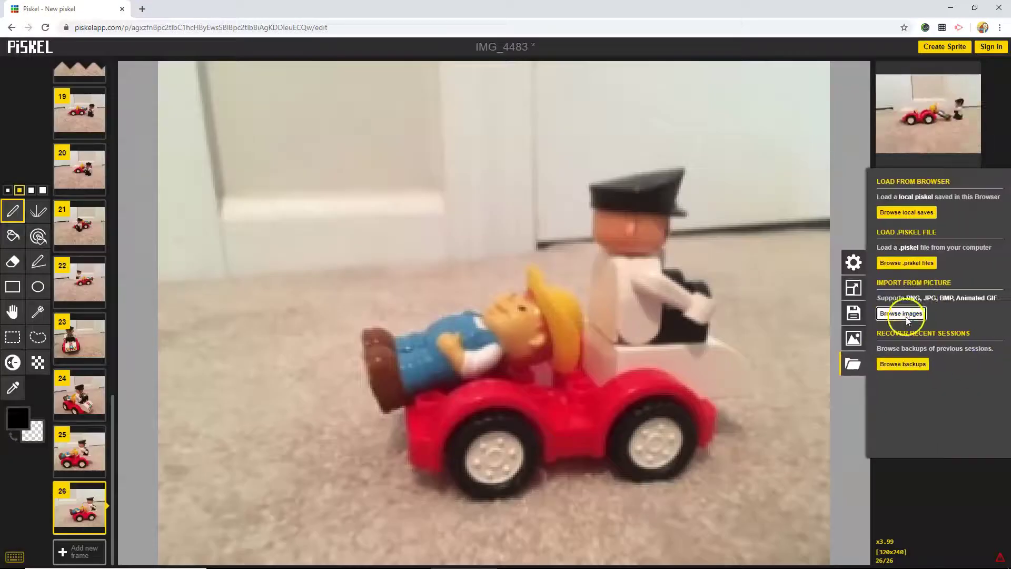
left_click(905, 313)
left_click(609, 257)
left_click(725, 439)
left_click(617, 379)
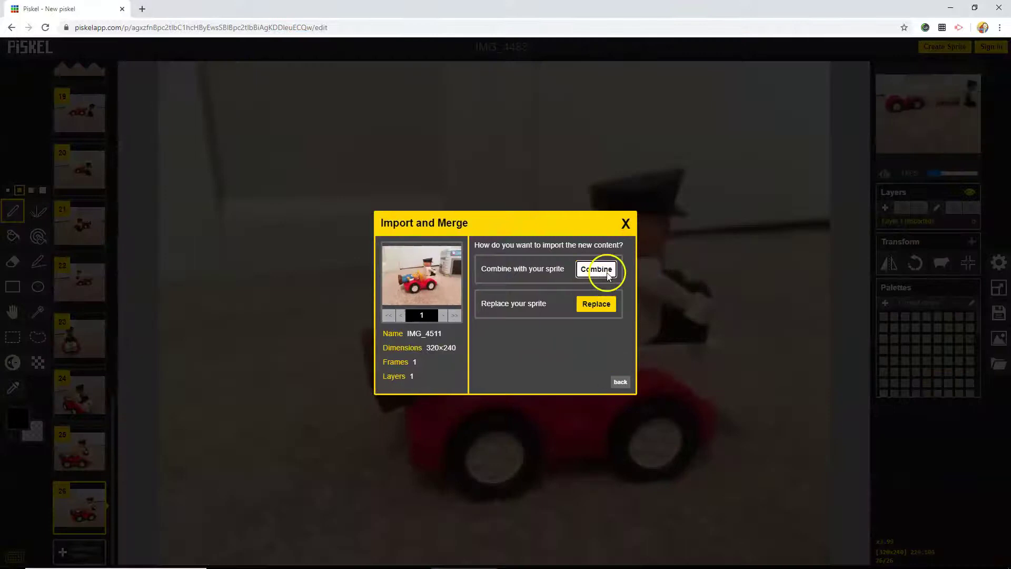
left_click(601, 268)
left_click(617, 382)
Import IMG_4512 as new frame 28.
left_click(75, 510)
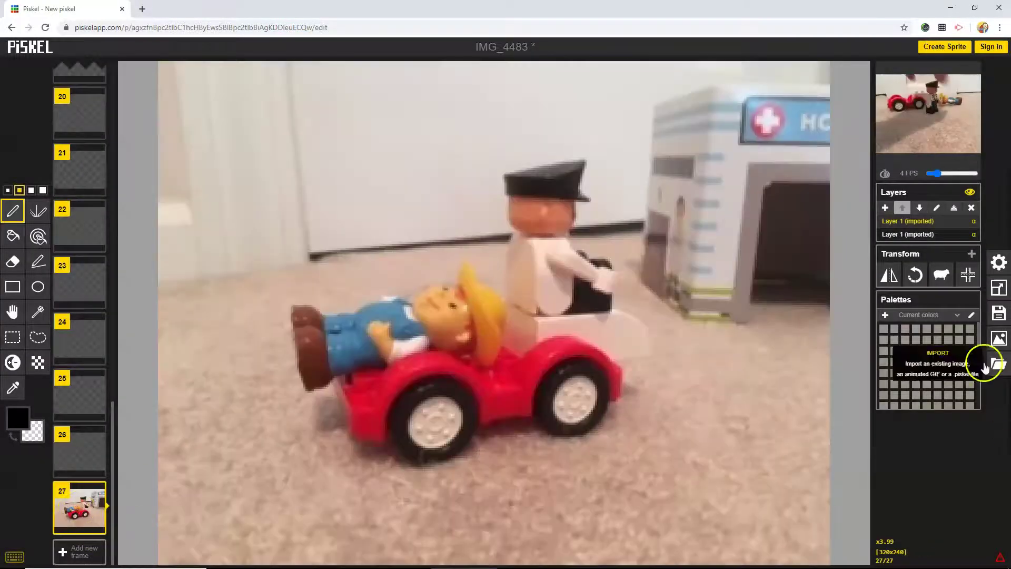
left_click(999, 365)
left_click(905, 313)
left_click(668, 261)
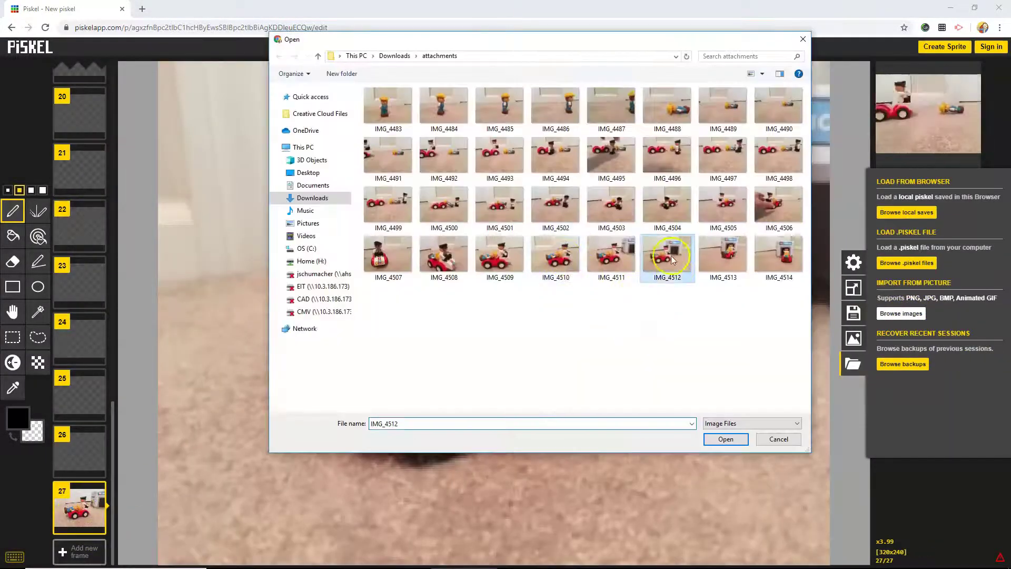
left_click(726, 440)
left_click(621, 382)
left_click(596, 269)
left_click(616, 379)
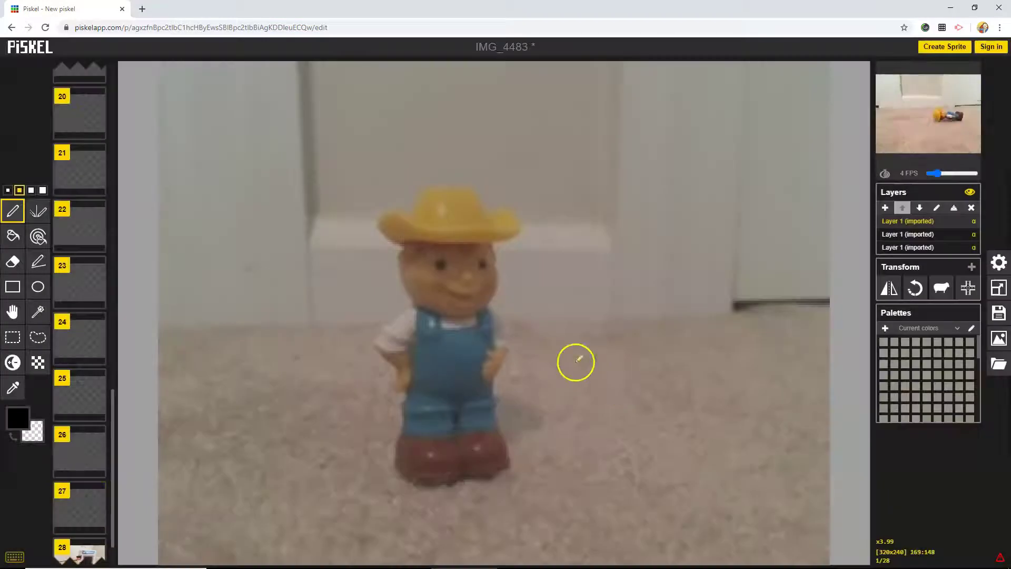
Import IMG_4513, the car reaching the hospital, as new frame 29.
left_click(76, 510)
left_click(999, 365)
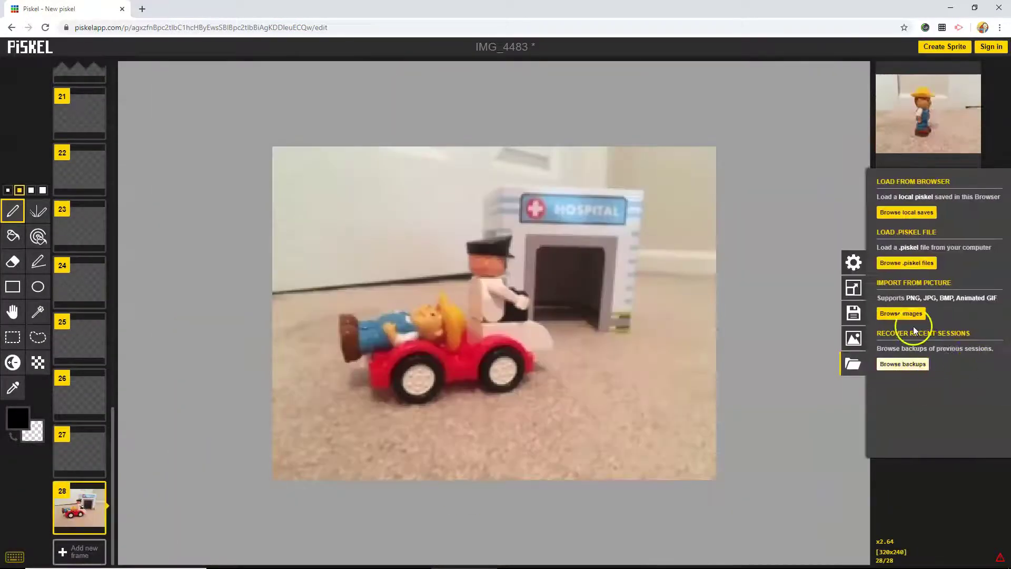
left_click(900, 313)
left_click(780, 261)
left_click(735, 439)
left_click(622, 382)
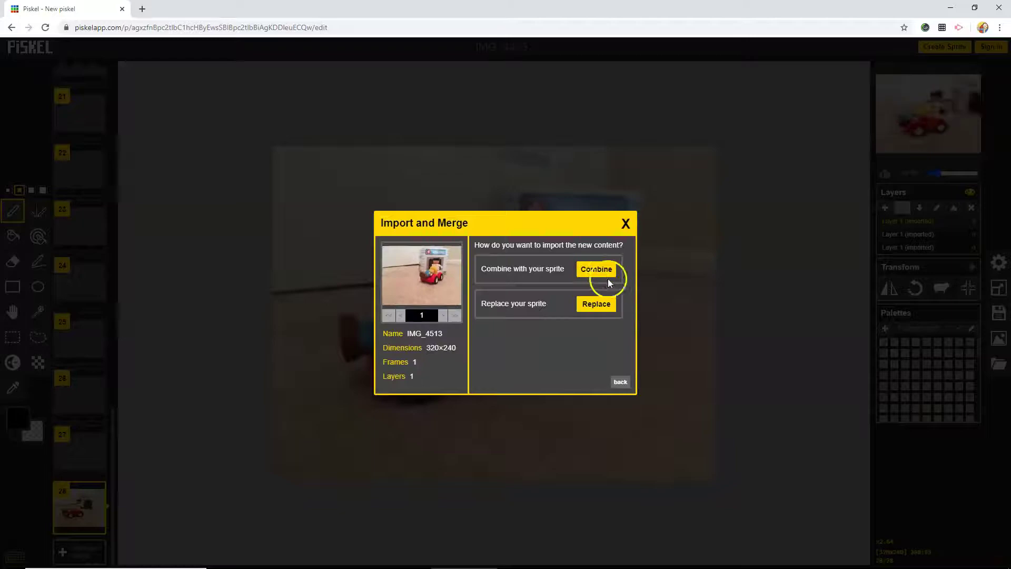
left_click(601, 272)
left_click(619, 384)
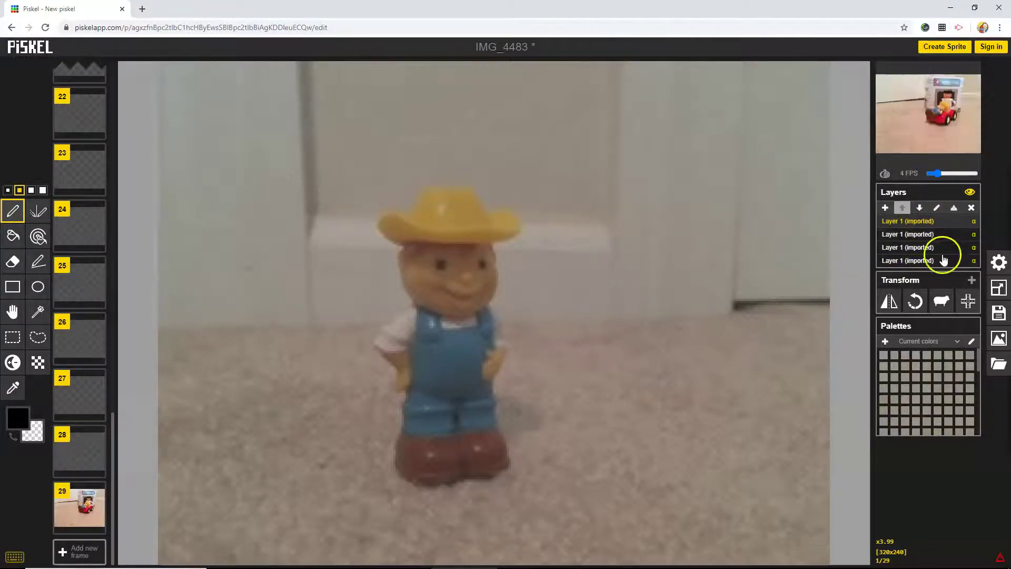
left_click(953, 209)
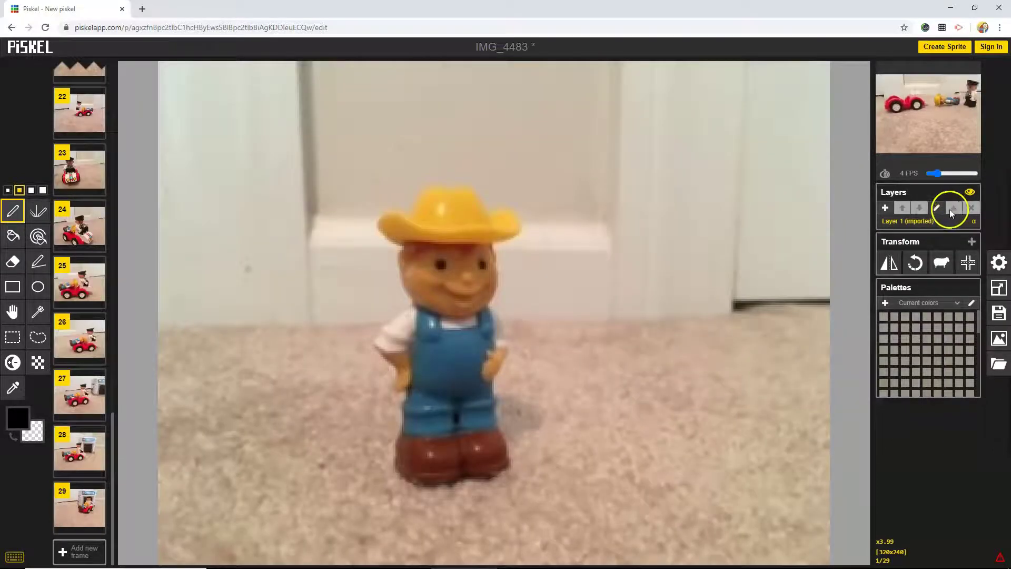
Import IMG_4514 after frame 29 as new frame 30, on its own layer.
left_click(82, 508)
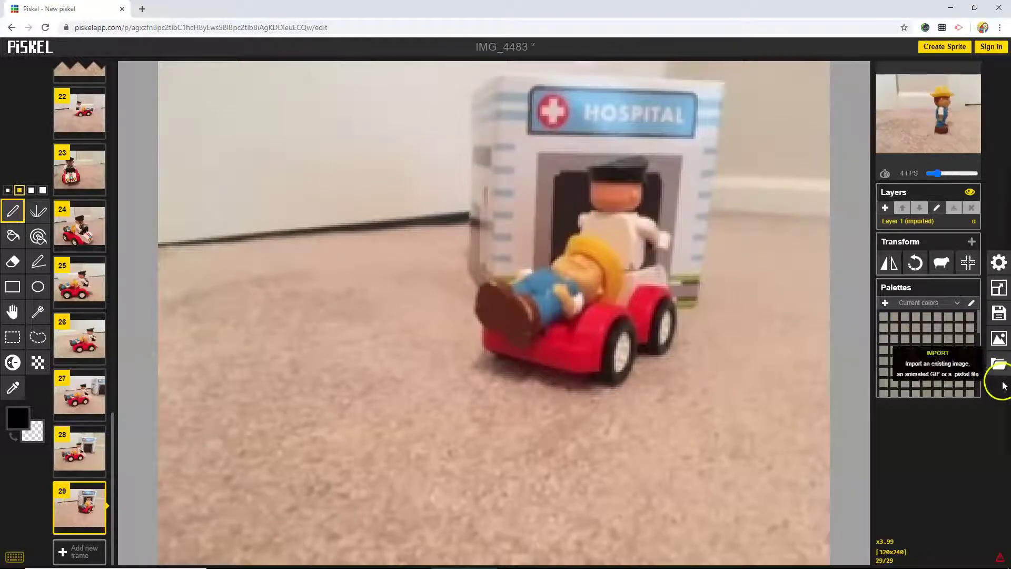
left_click(999, 364)
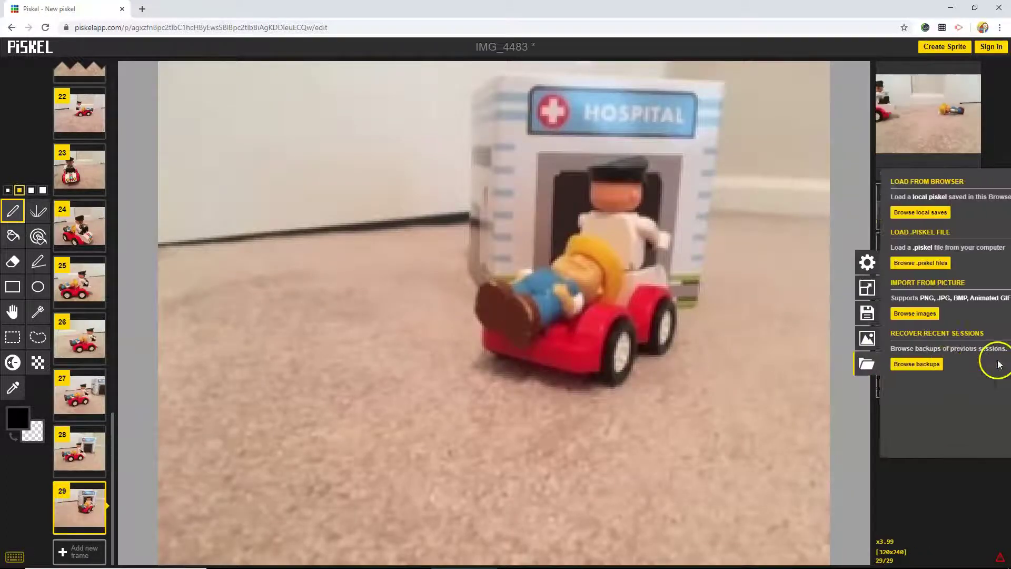
left_click(905, 313)
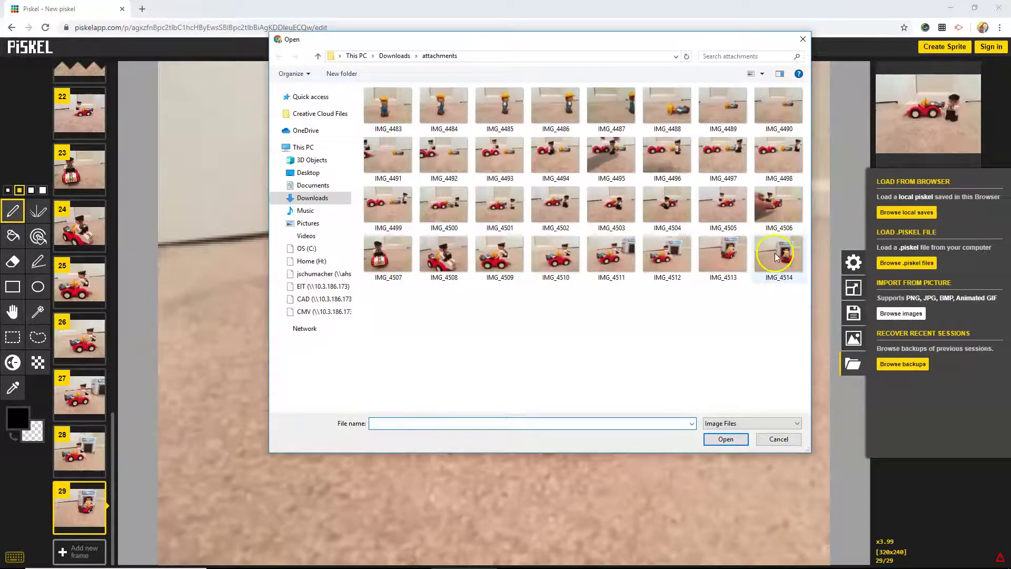
left_click(778, 257)
left_click(726, 440)
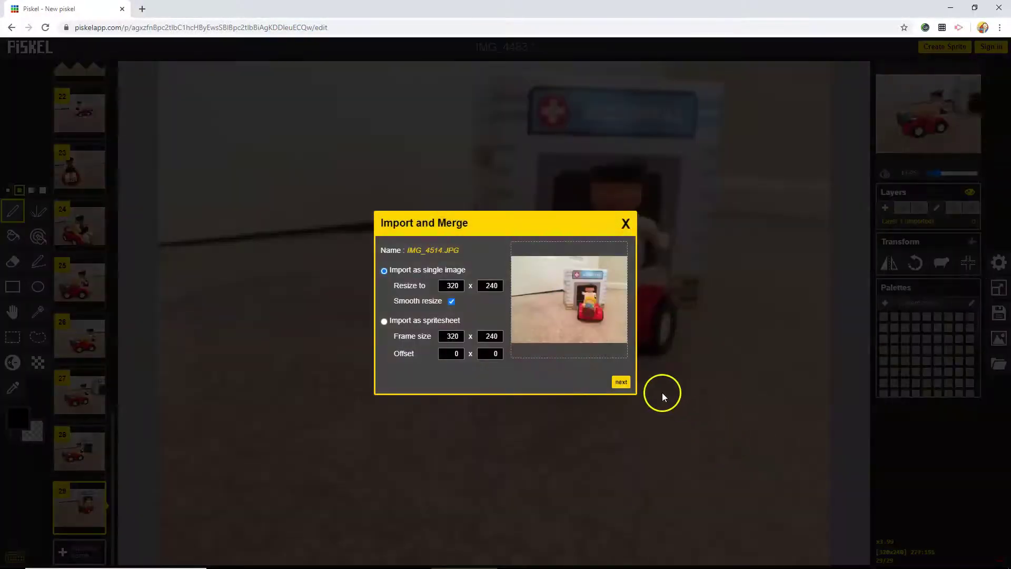
left_click(622, 384)
left_click(597, 271)
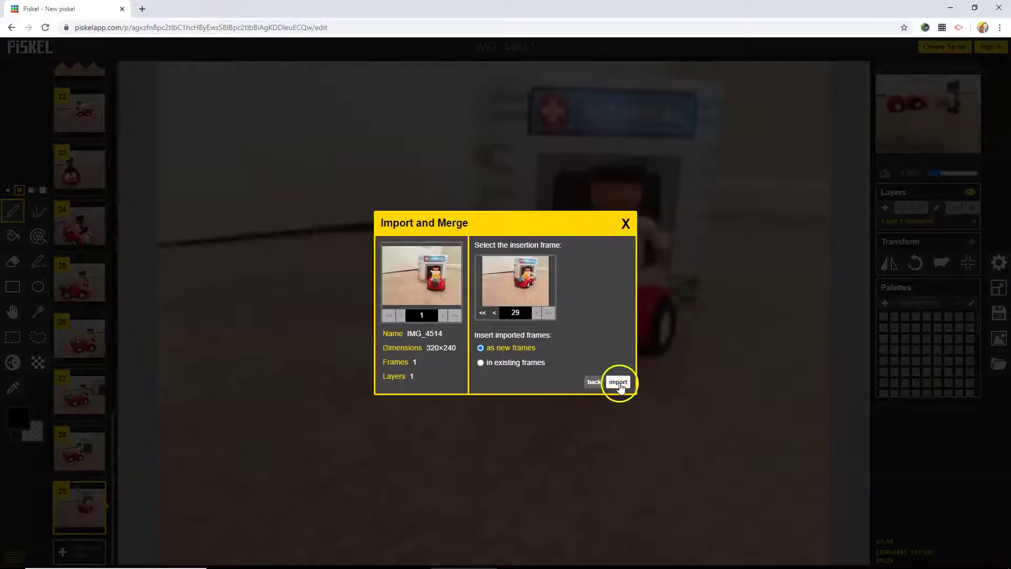
left_click(618, 385)
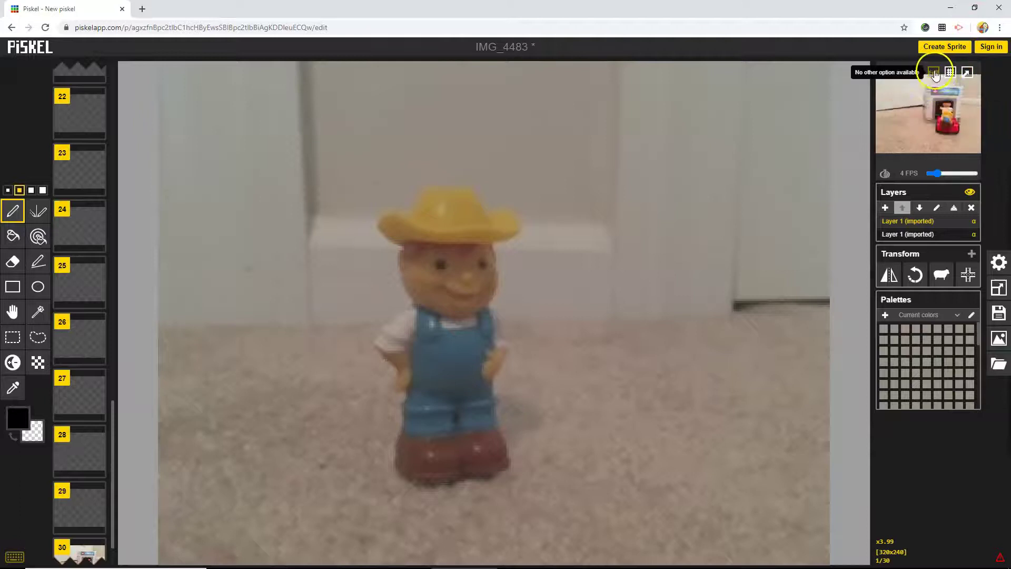
left_click(968, 72)
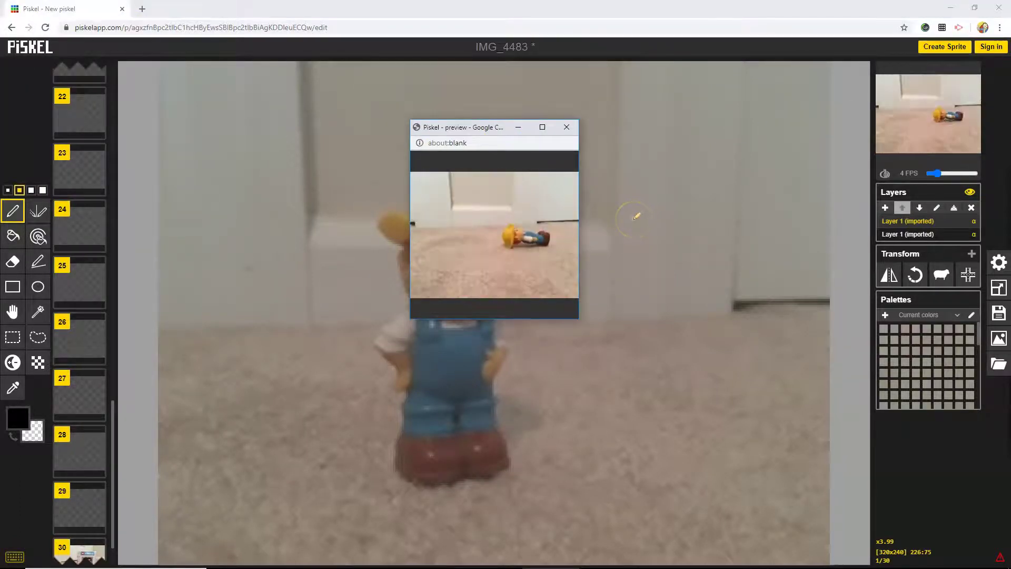
left_click_drag(632, 215, 573, 198)
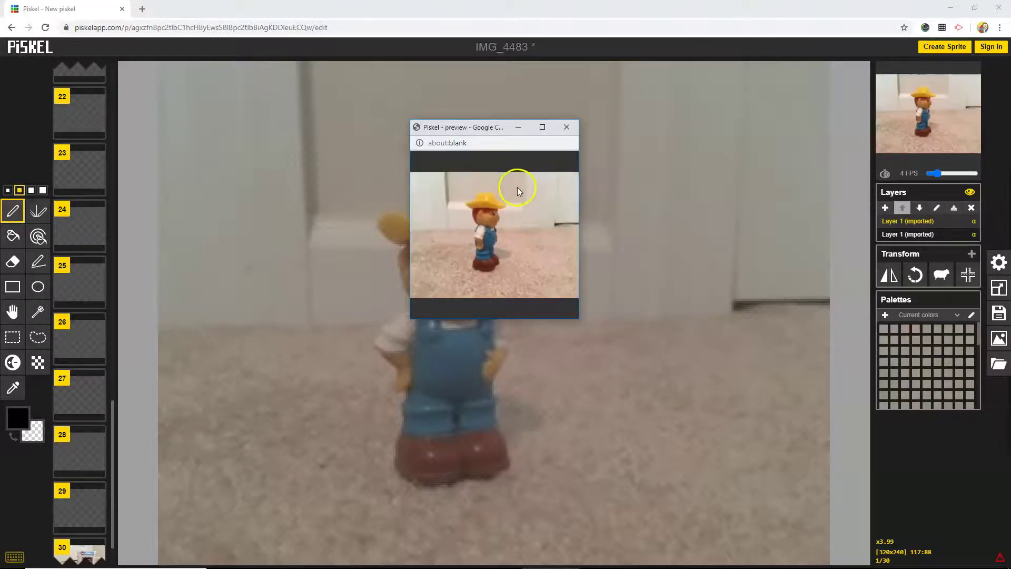
left_click(567, 127)
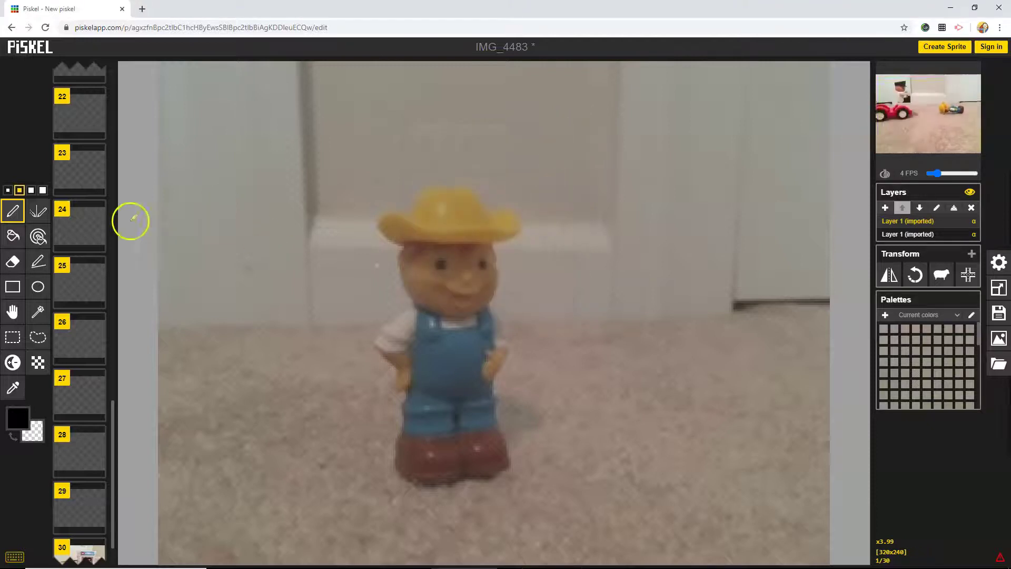
scroll(130, 221, "up", 4)
scroll(100, 164, "up", 10)
scroll(92, 143, "up", 5)
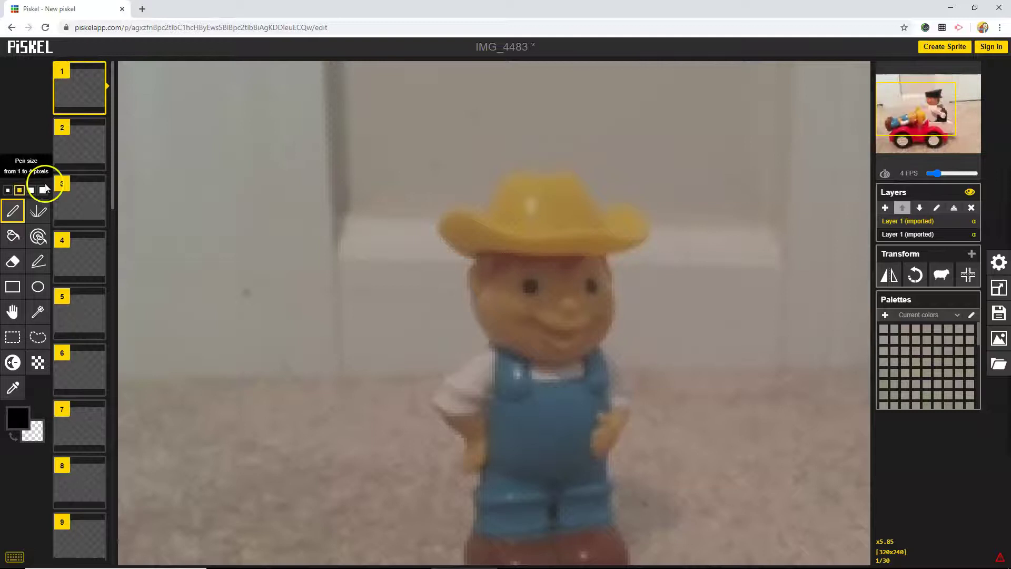
Merge the imported layer down, duplicate frame 1, and go back to frame 1.
left_click(970, 207)
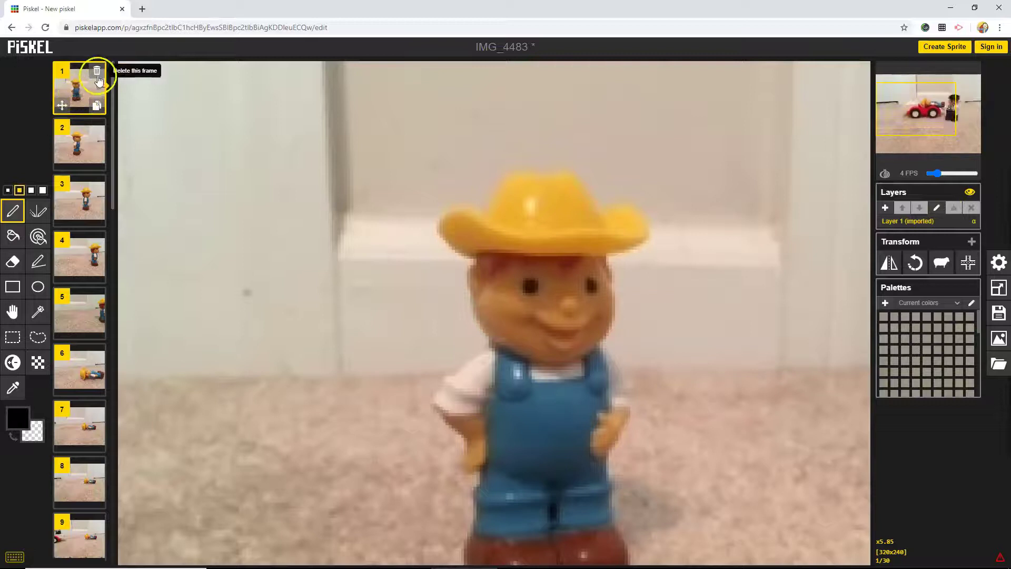
left_click(97, 106)
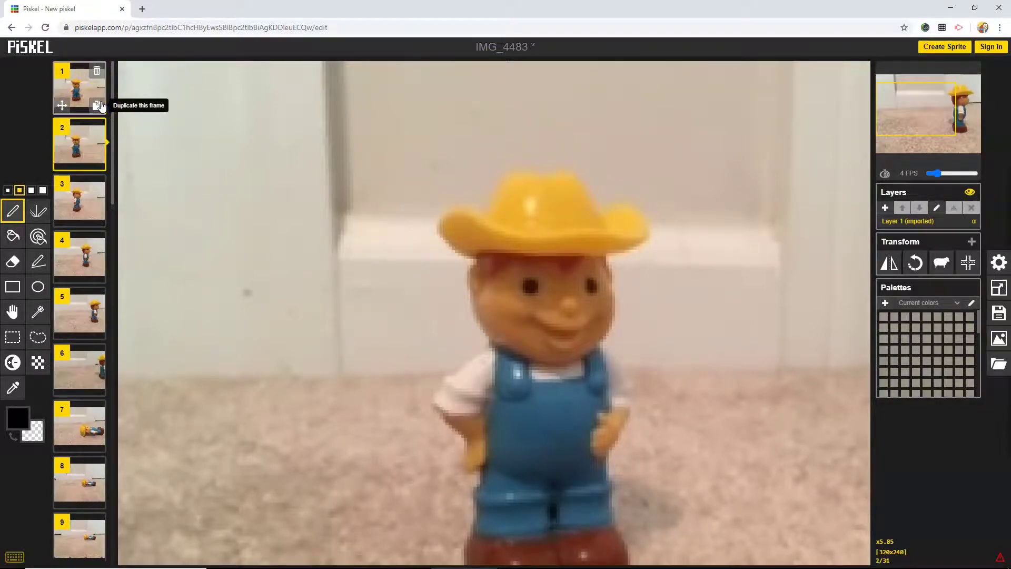
left_click(79, 89)
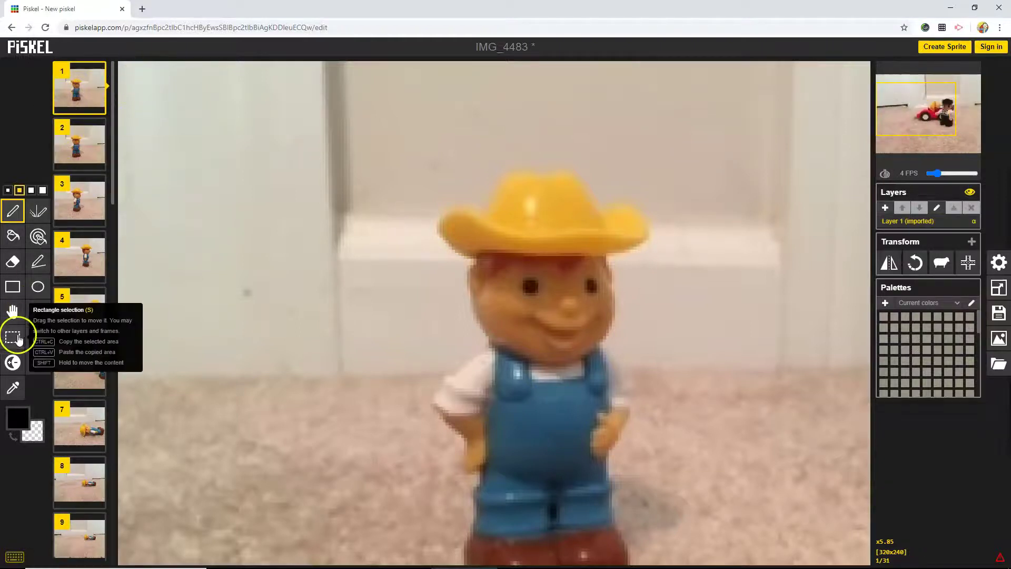
scroll(644, 344, "down", 2)
scroll(699, 330, "down", 1)
scroll(699, 330, "down", 1)
scroll(488, 159, "down", 1)
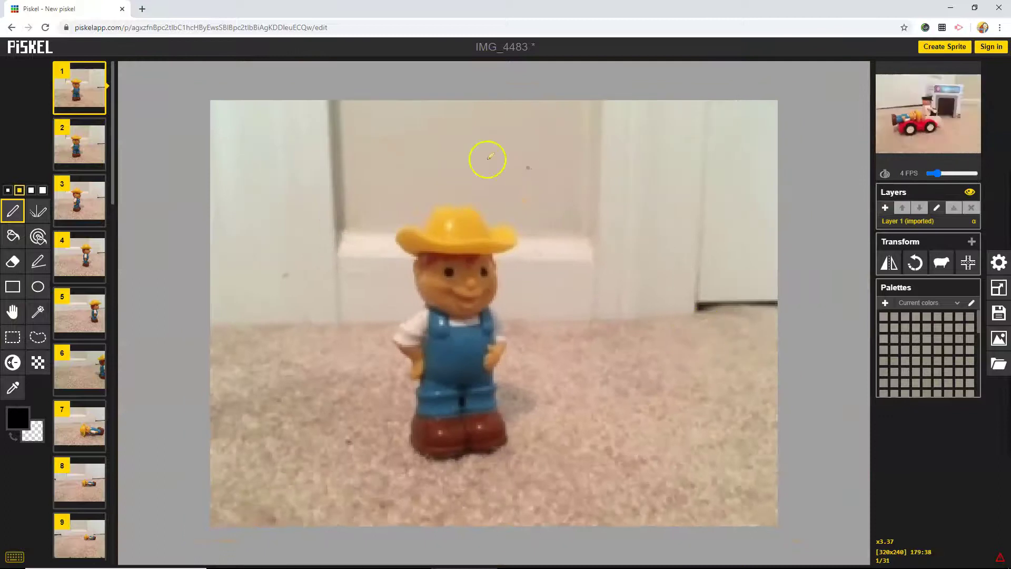
Erase the photo from frame 1 and fill the empty canvas solid black.
left_click(12, 338)
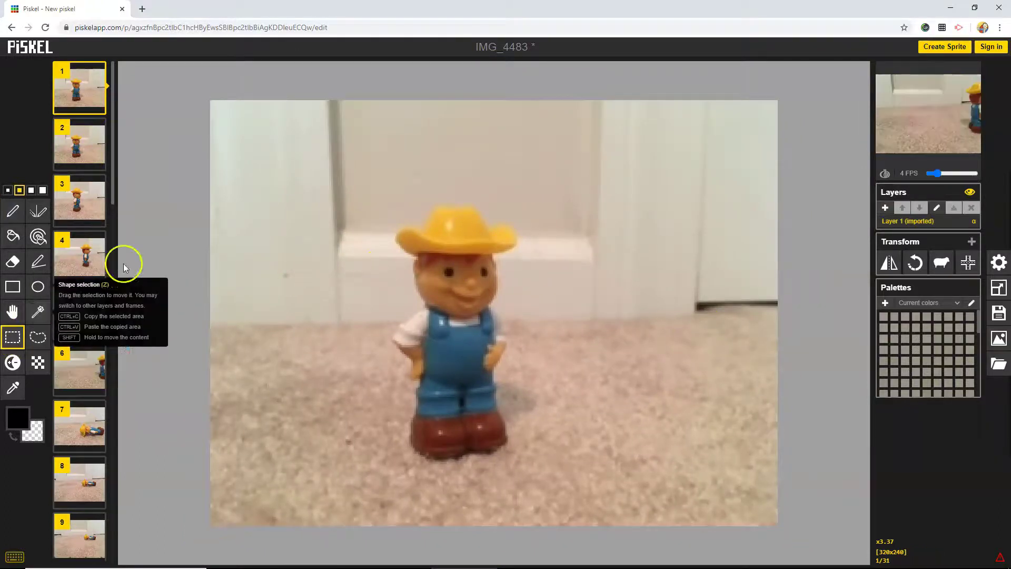
left_click_drag(204, 96, 822, 549)
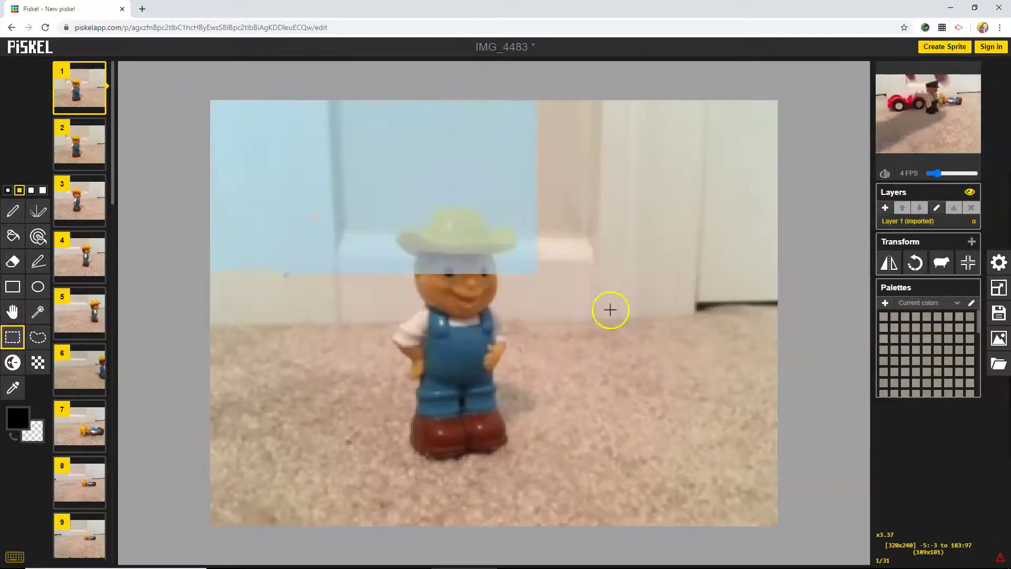
key("Delete")
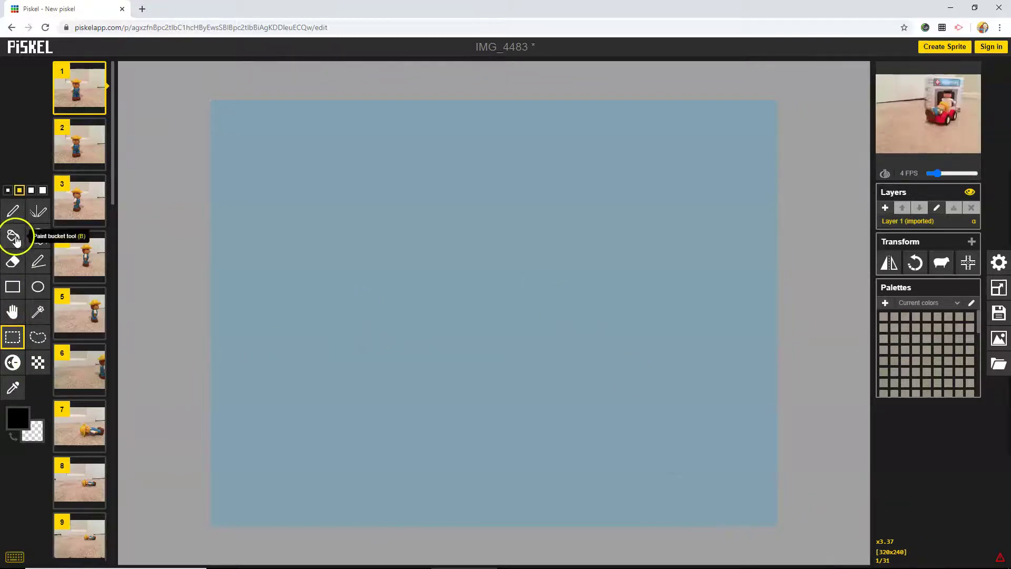
left_click(13, 236)
left_click(309, 302)
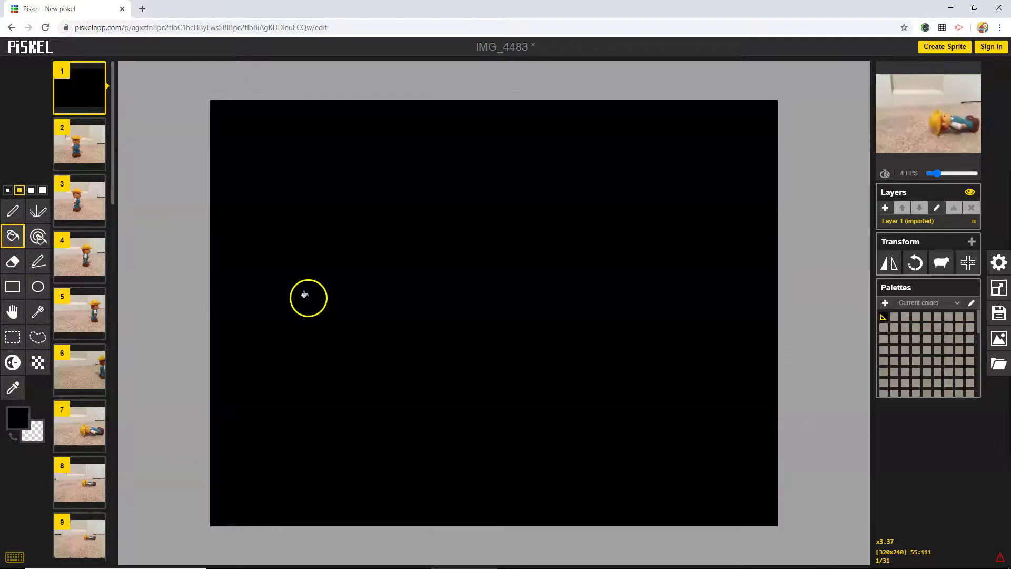
Choose the pen at its largest size and bring up the drawing colour chooser.
left_click(14, 210)
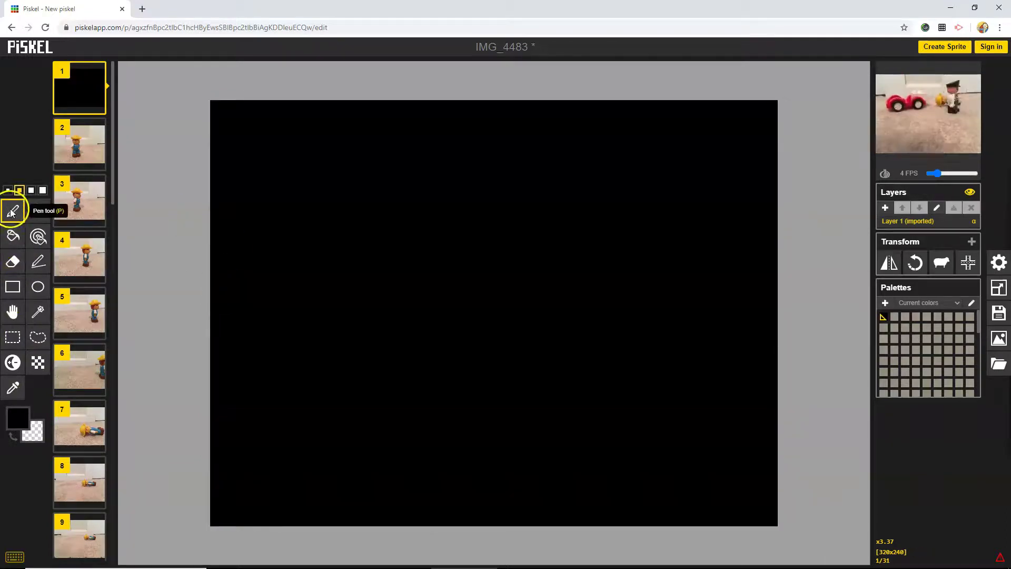
left_click(42, 191)
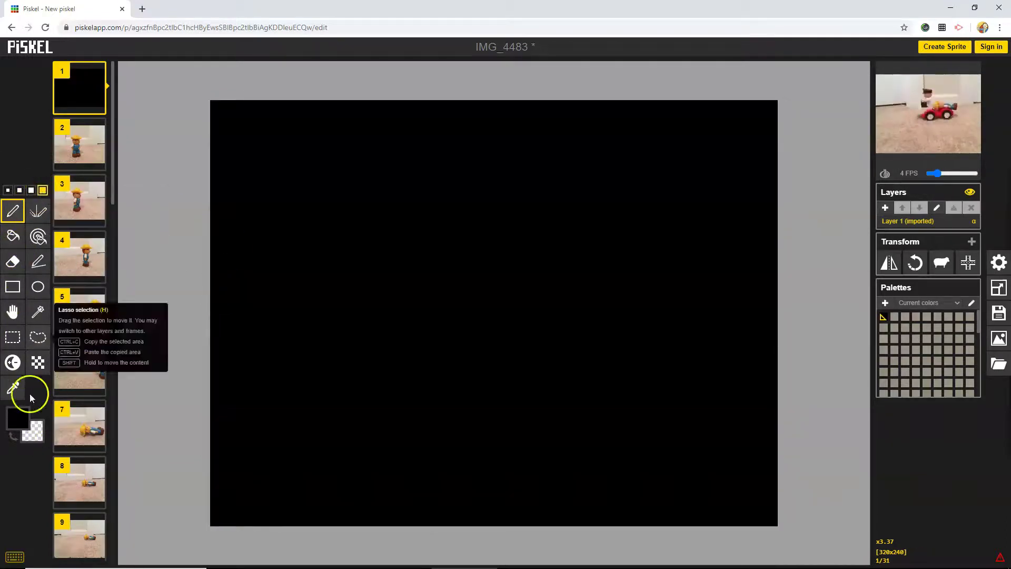
left_click(27, 430)
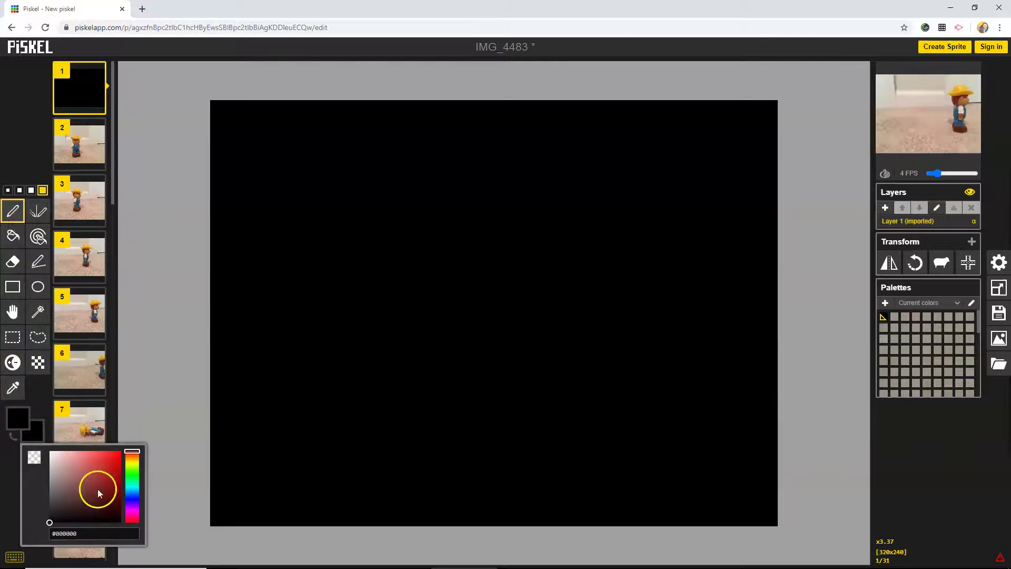
Close the colour chooser and hand-letter 'The FARMER Fell DOWN' in white.
left_click(264, 139)
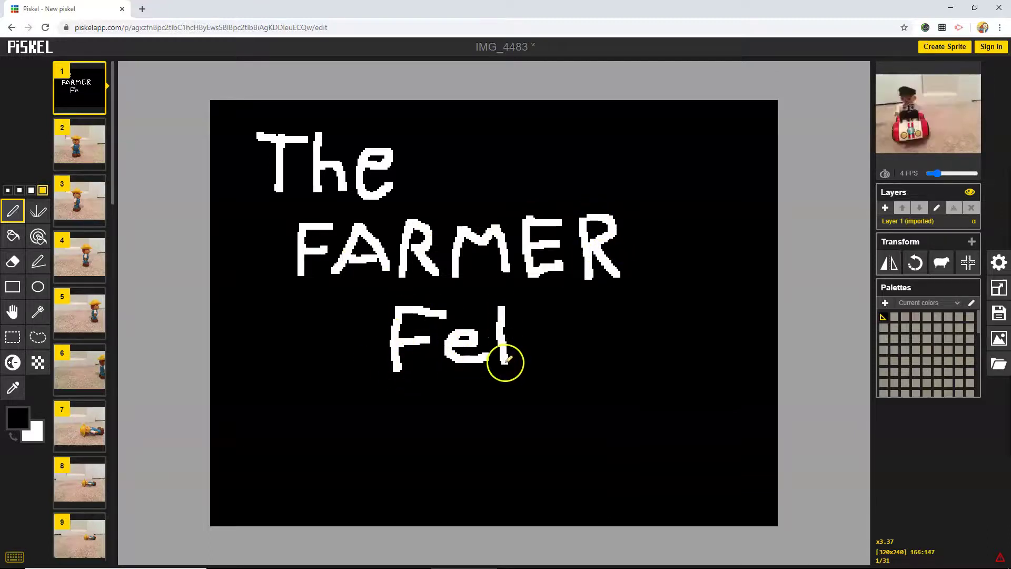
left_click_drag(482, 409, 515, 412)
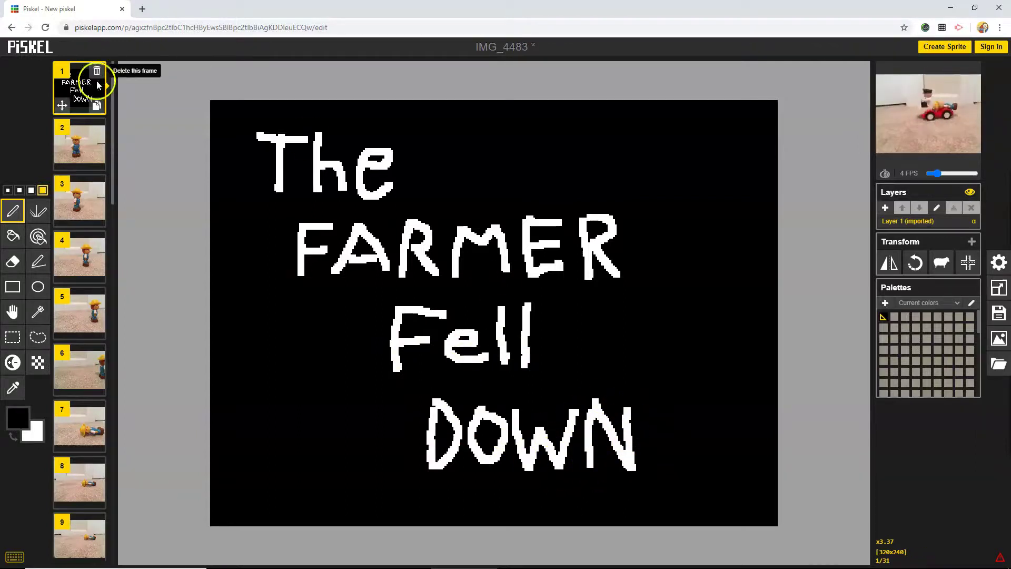
Duplicate the 'The FARMER Fell DOWN' title frame so it holds longer.
left_click(97, 105)
left_click(97, 105)
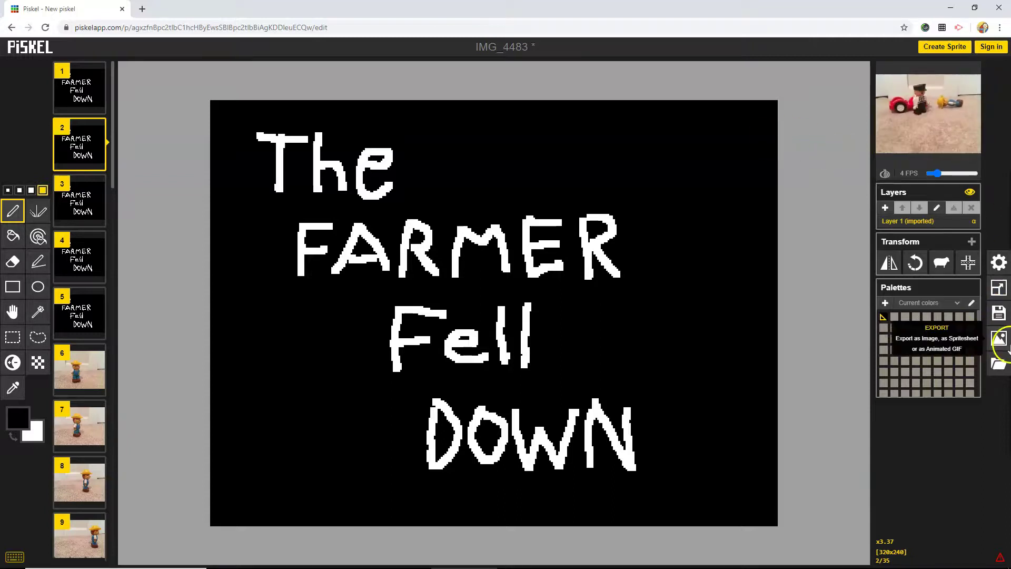
Download the animation as a repeatedly looping GIF, IMG_4483.gif.
left_click(997, 341)
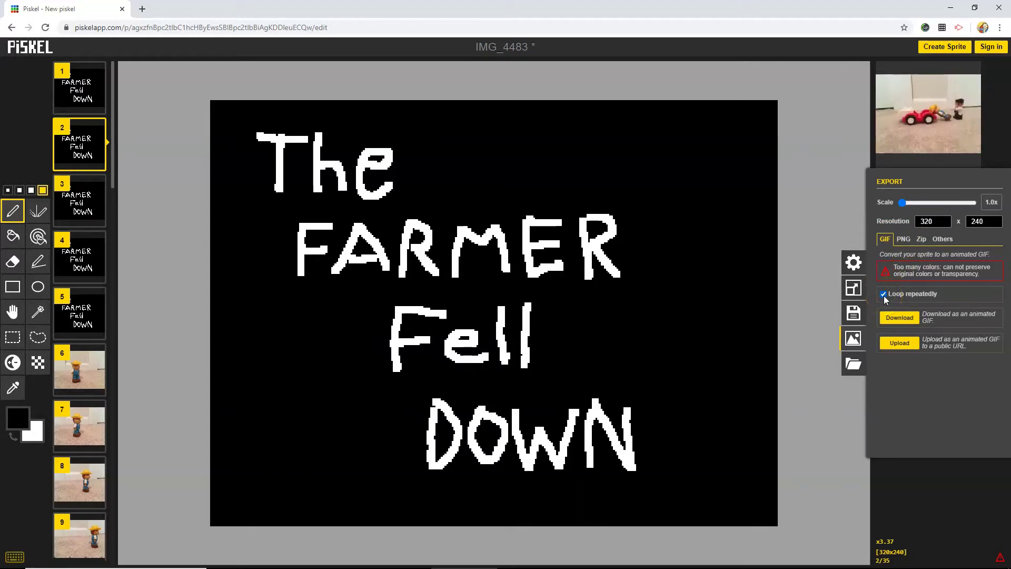
left_click(898, 319)
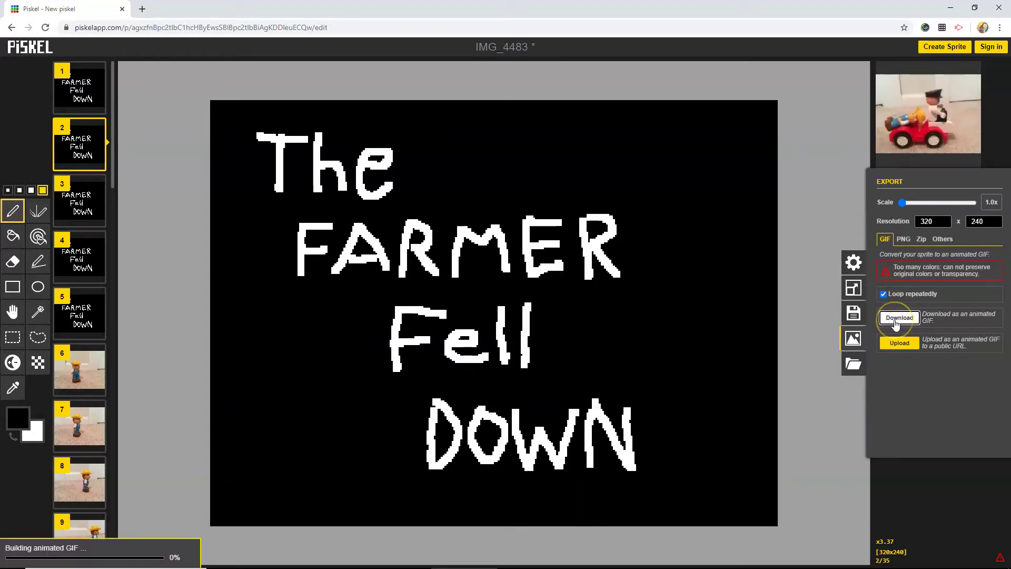